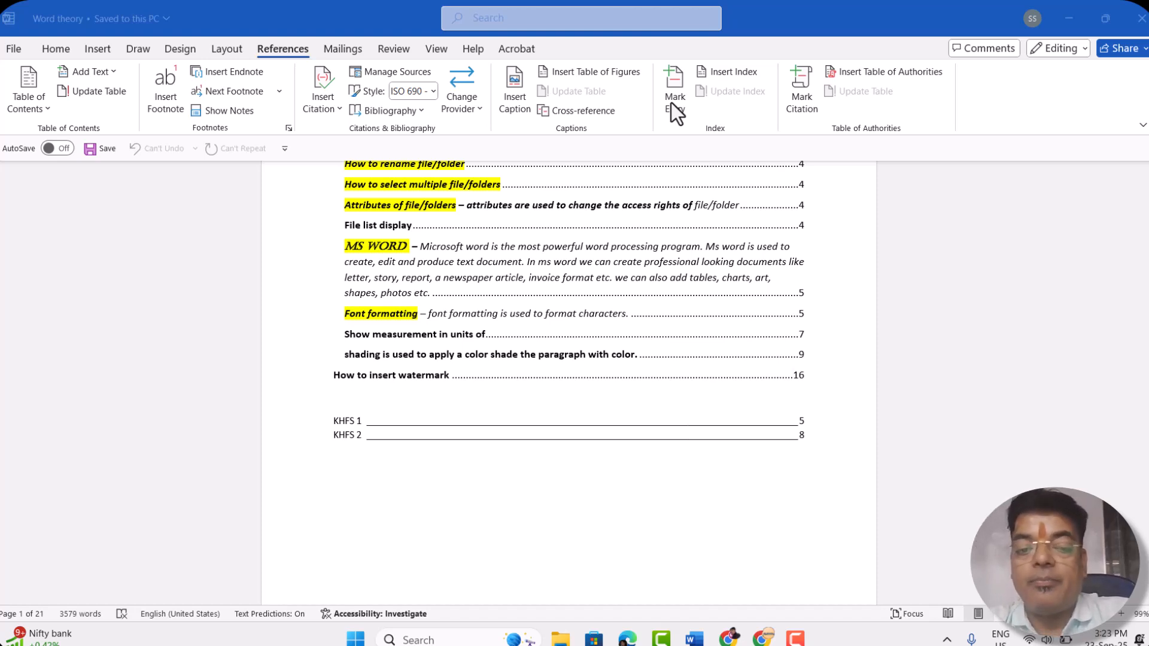
{"action": "scroll", "coordinate": [422, 494], "scroll_direction": "down", "scroll_amount": 3}
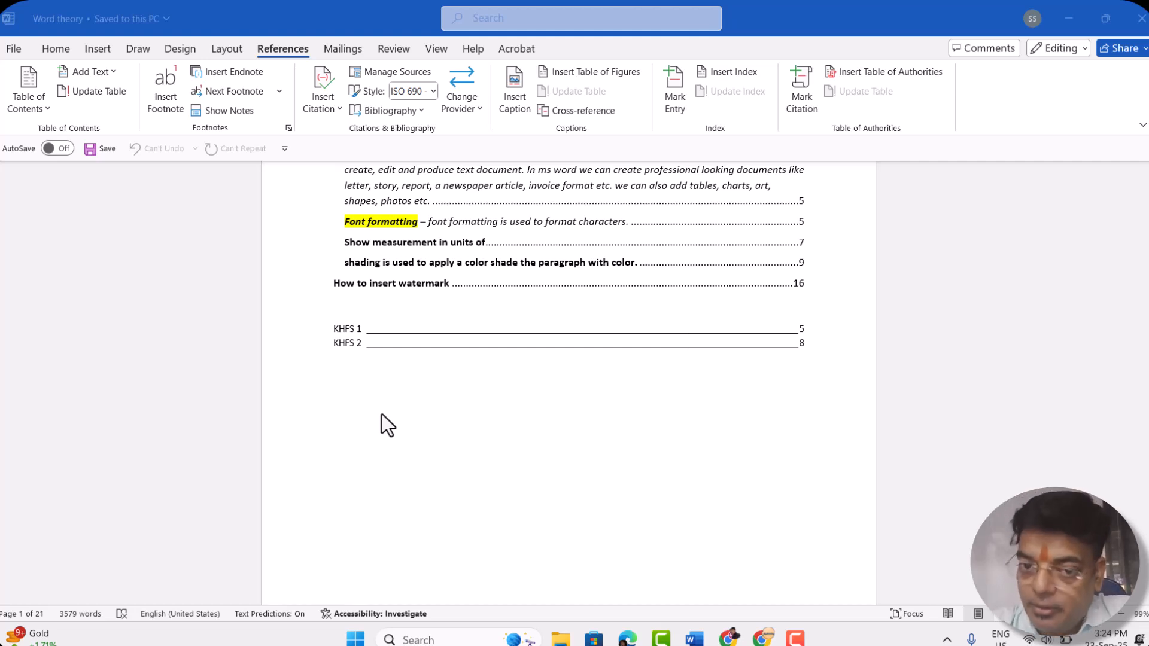
{"action": "left_click", "coordinate": [353, 384]}
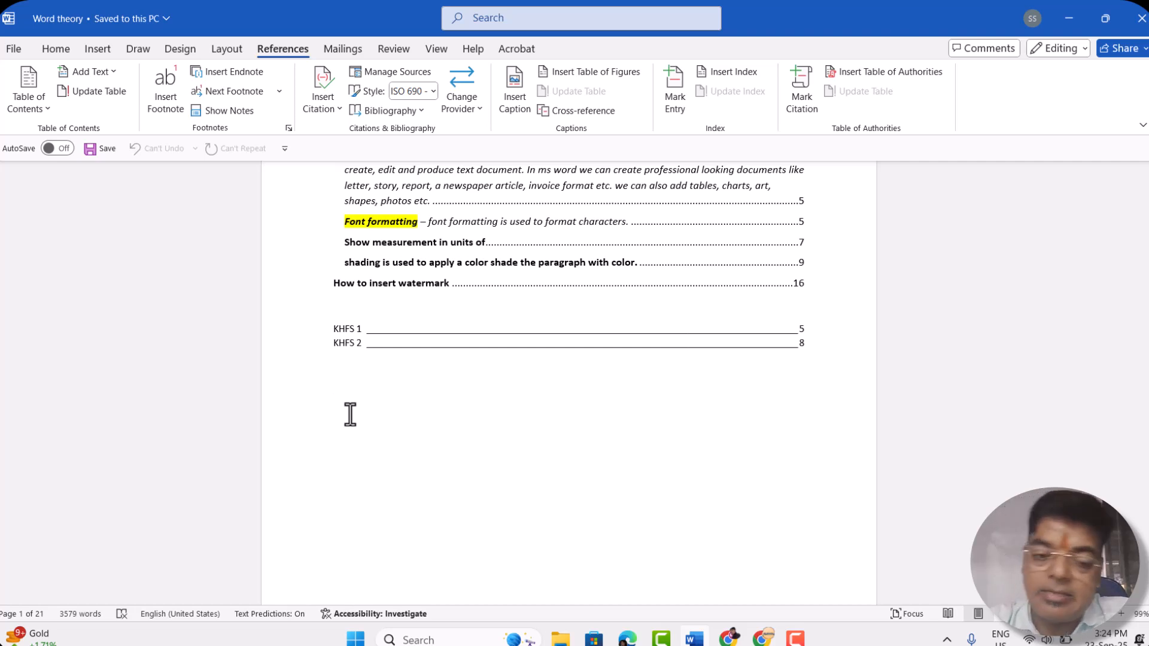
{"action": "scroll", "coordinate": [378, 446], "scroll_direction": "down", "scroll_amount": 6}
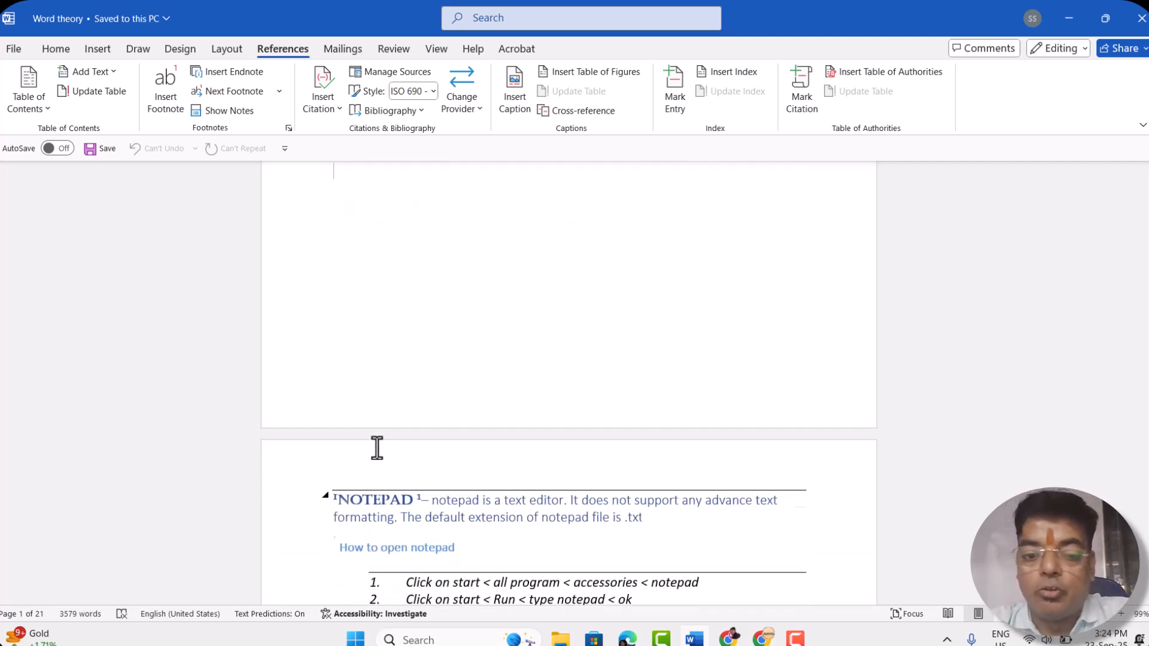
{"action": "scroll", "coordinate": [378, 446], "scroll_direction": "down", "scroll_amount": 3}
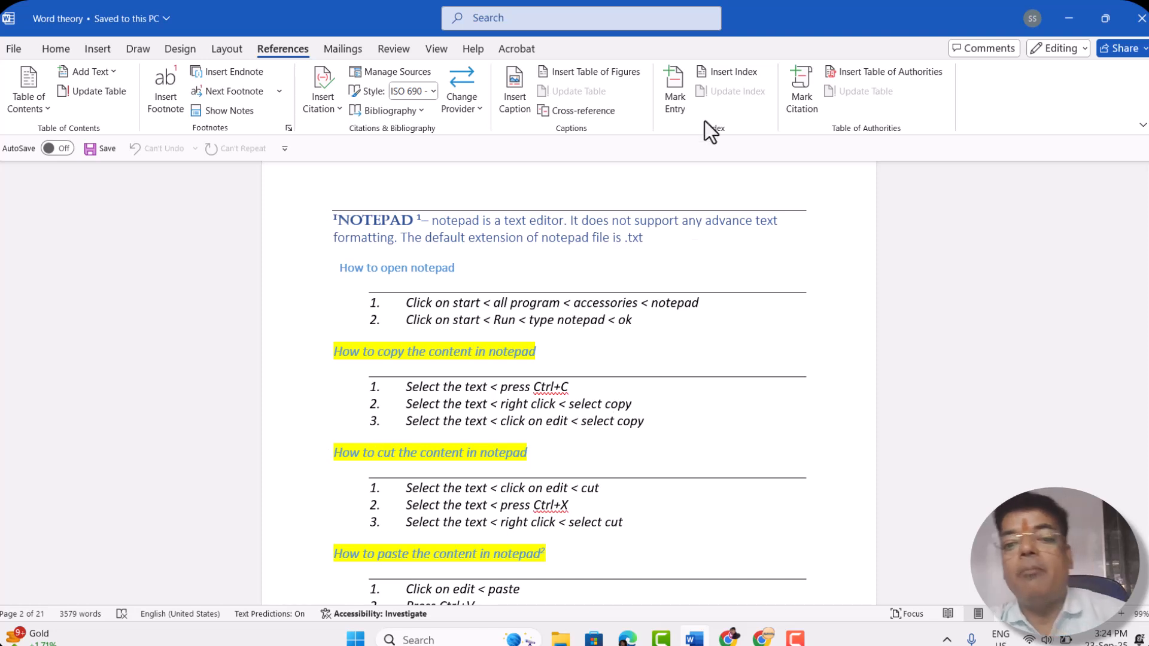
{"action": "left_click", "coordinate": [674, 83]}
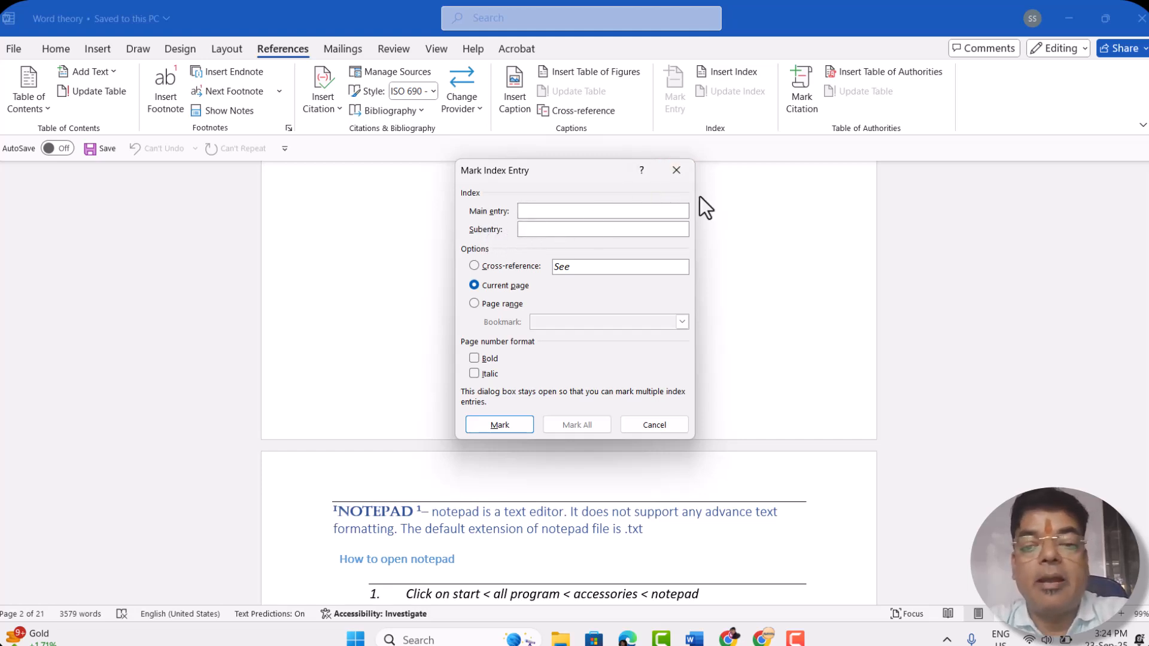
{"action": "left_click", "coordinate": [676, 177]}
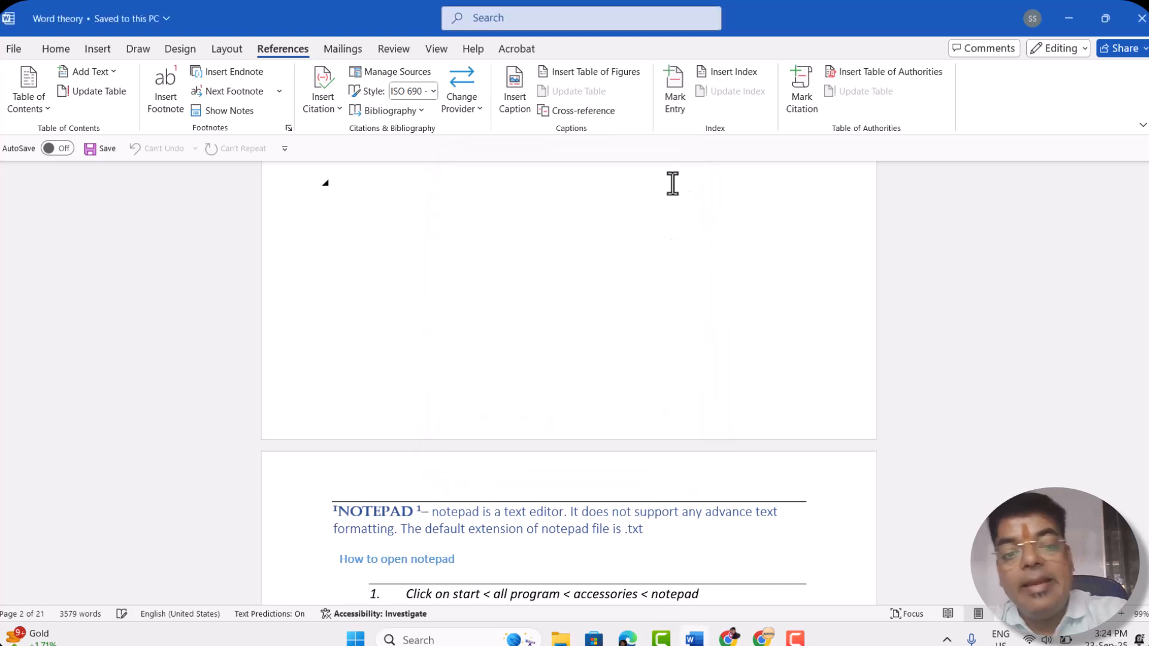
Select the MS WORD heading on page 5 and open a new index entry with it as the main entry
{"action": "scroll", "coordinate": [560, 484], "scroll_direction": "down", "scroll_amount": 1}
{"action": "scroll", "coordinate": [560, 483], "scroll_direction": "down", "scroll_amount": 2}
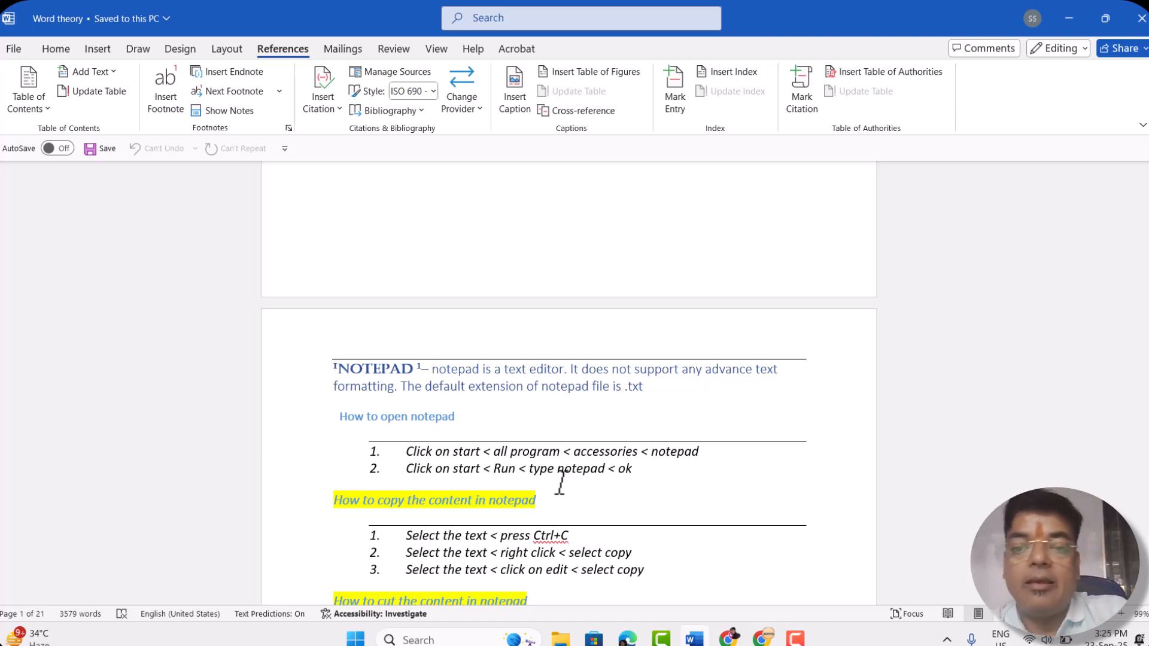
{"action": "scroll", "coordinate": [560, 484], "scroll_direction": "up", "scroll_amount": 3}
{"action": "scroll", "coordinate": [560, 484], "scroll_direction": "up", "scroll_amount": 1}
{"action": "scroll", "coordinate": [560, 484], "scroll_direction": "down", "scroll_amount": 5}
{"action": "scroll", "coordinate": [562, 483], "scroll_direction": "down", "scroll_amount": 3}
{"action": "scroll", "coordinate": [561, 483], "scroll_direction": "up", "scroll_amount": 1}
{"action": "scroll", "coordinate": [561, 484], "scroll_direction": "down", "scroll_amount": 3}
{"action": "scroll", "coordinate": [561, 483], "scroll_direction": "down", "scroll_amount": 15}
{"action": "scroll", "coordinate": [561, 484], "scroll_direction": "down", "scroll_amount": 12}
{"action": "scroll", "coordinate": [560, 483], "scroll_direction": "down", "scroll_amount": 15}
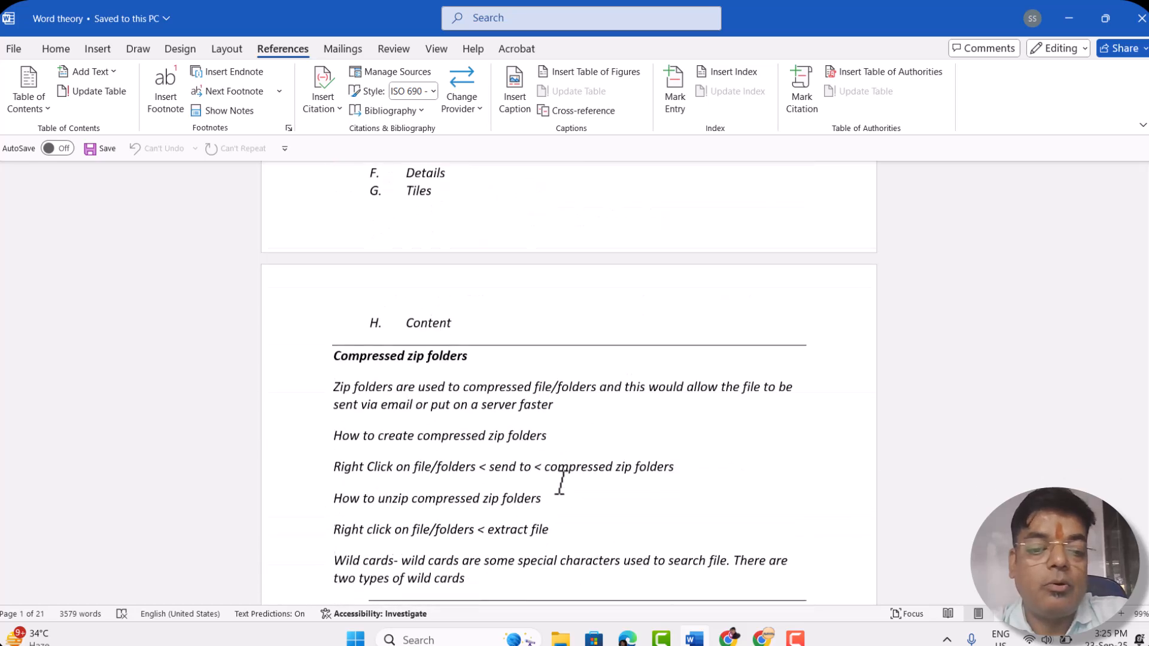
{"action": "scroll", "coordinate": [560, 484], "scroll_direction": "down", "scroll_amount": 5}
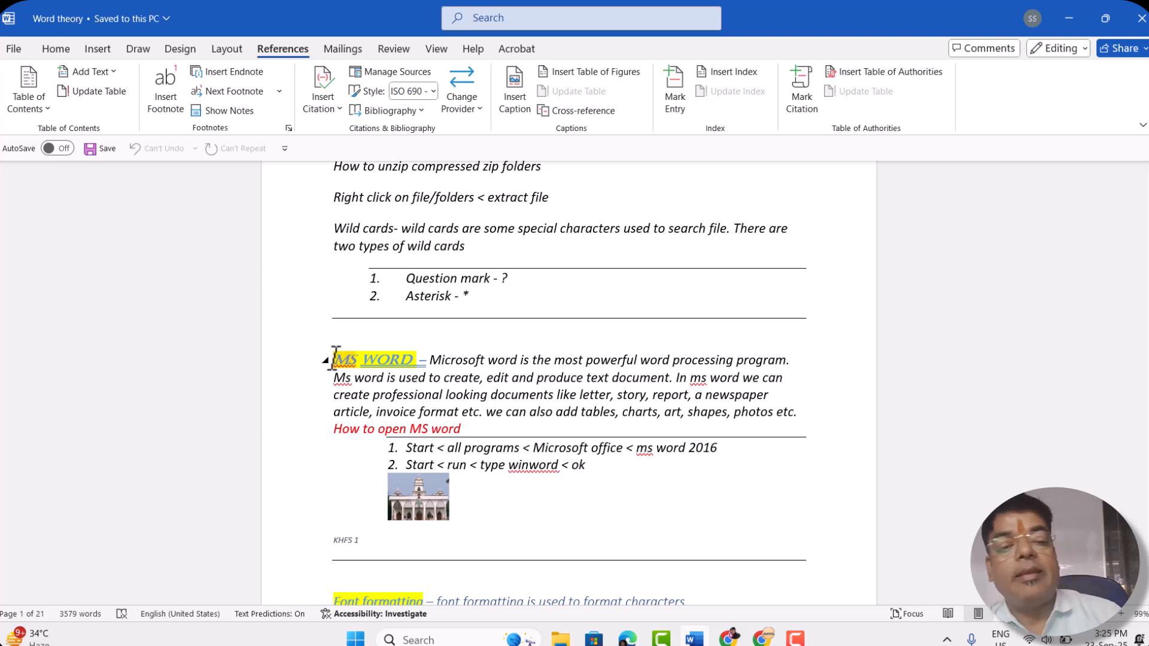
{"action": "left_click_drag", "start_coordinate": [335, 358], "coordinate": [412, 353]}
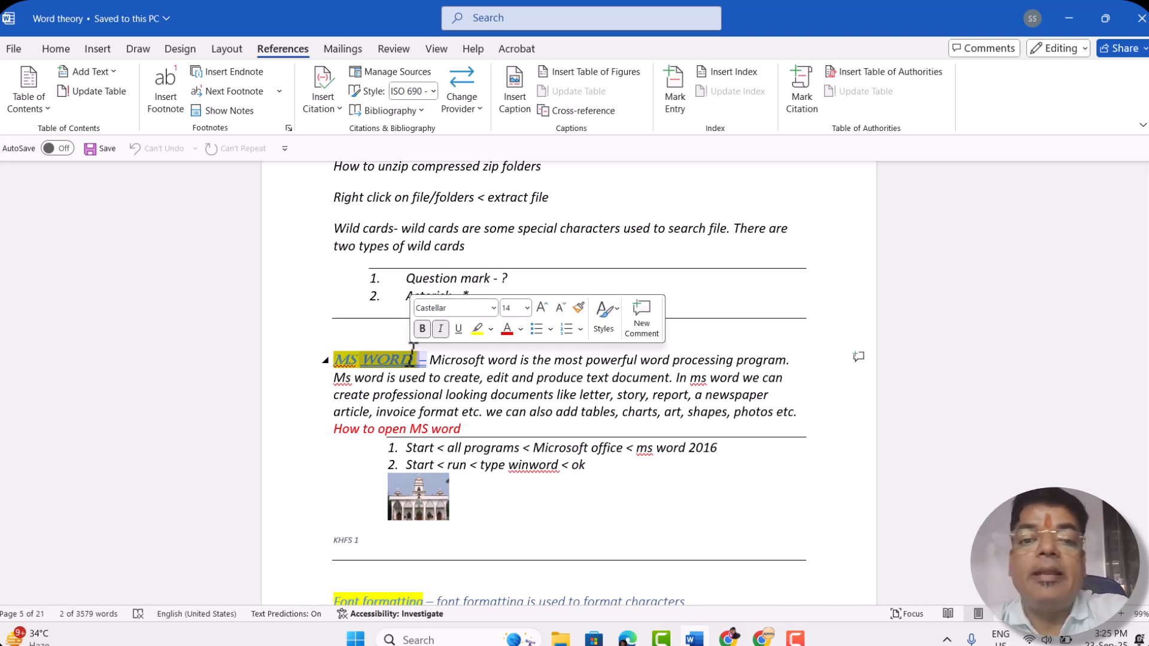
{"action": "left_click", "coordinate": [673, 80]}
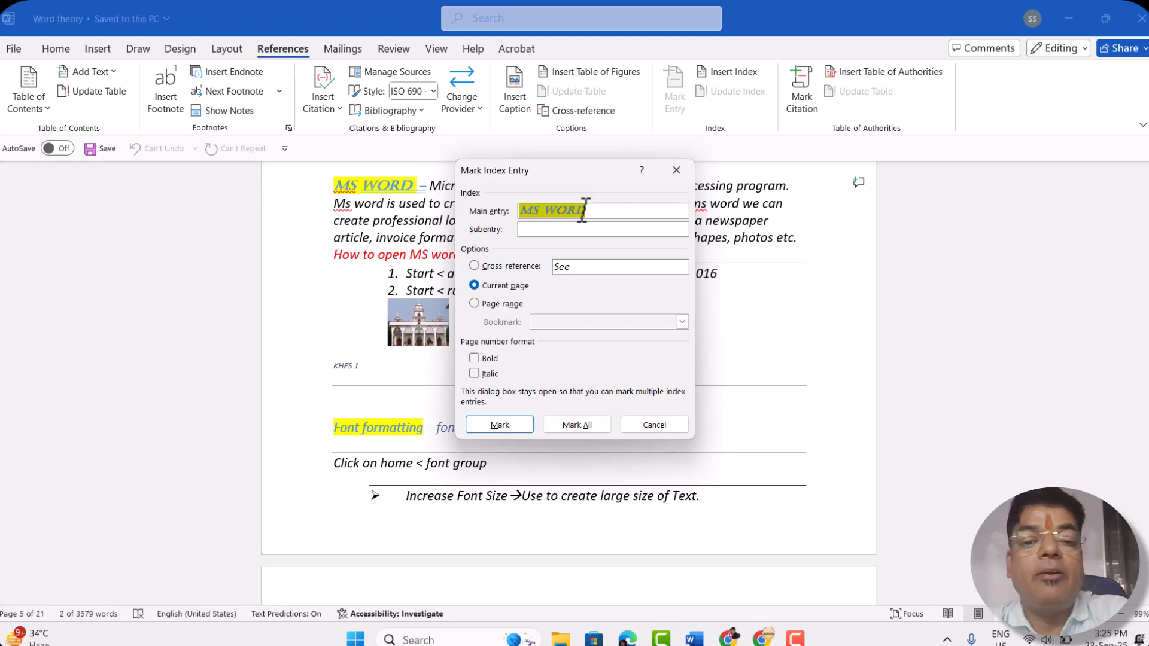
{"action": "left_click", "coordinate": [541, 231]}
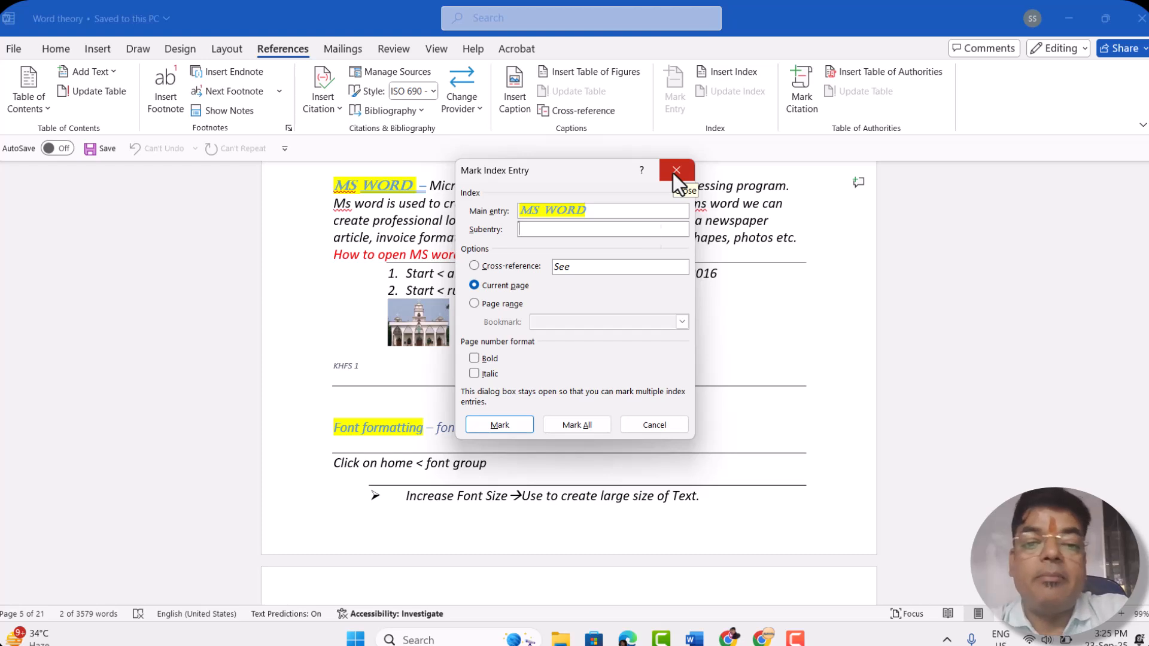
Mark MS WORD as an index entry without a subentry and undo the marking
{"action": "left_click", "coordinate": [497, 424]}
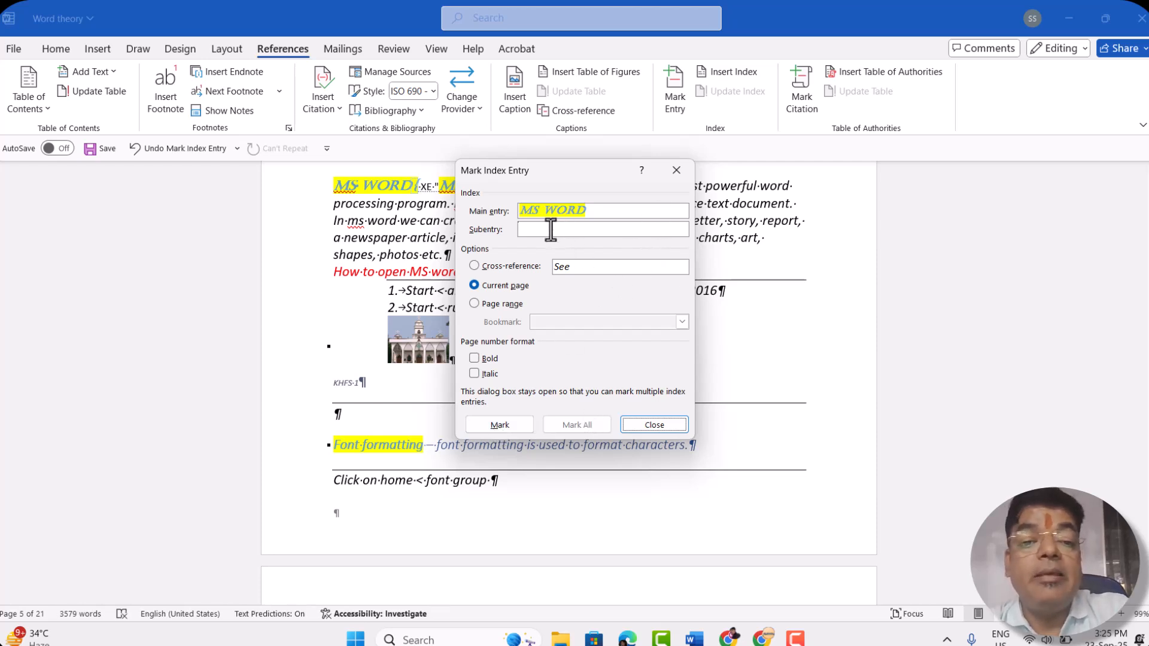
{"action": "key", "text": "ctrl+z"}
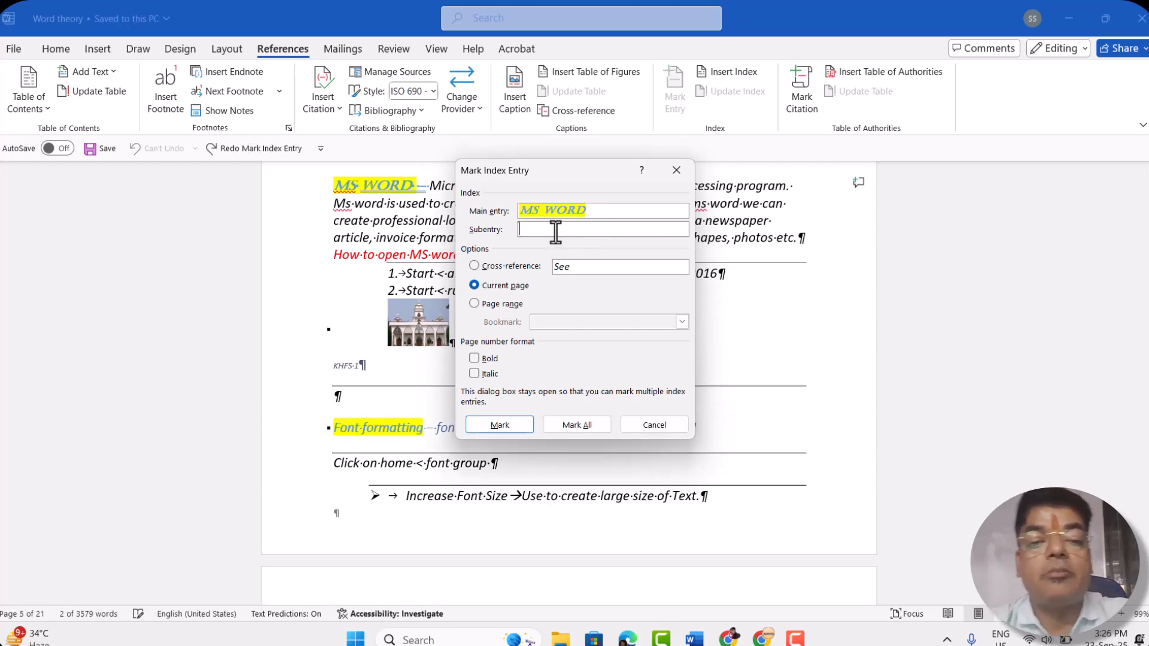
Mark the MS WORD index entry for the current page with the subentry "intoduction"
{"action": "type", "text": "intod"}
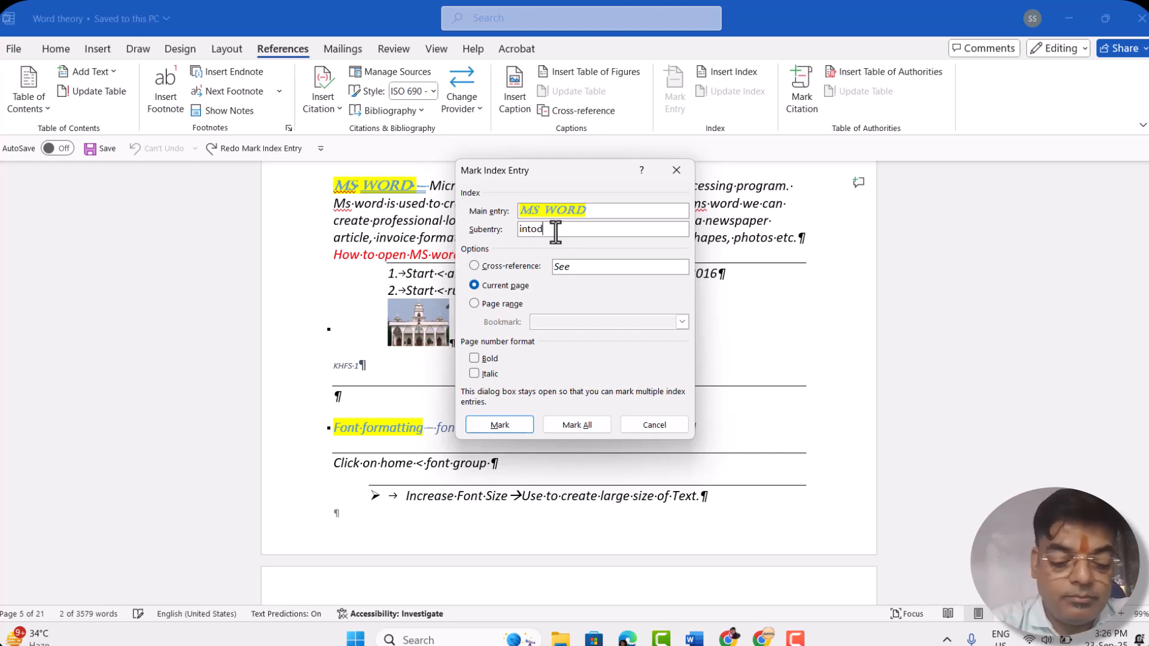
{"action": "type", "text": "uction"}
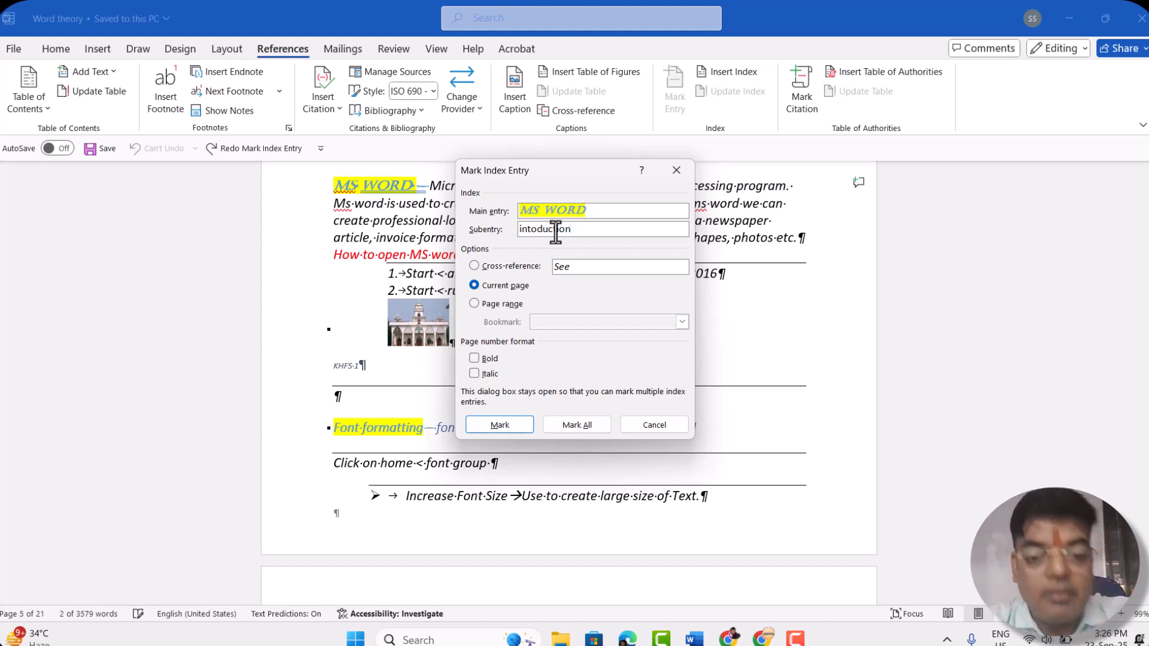
{"action": "left_click", "coordinate": [497, 424]}
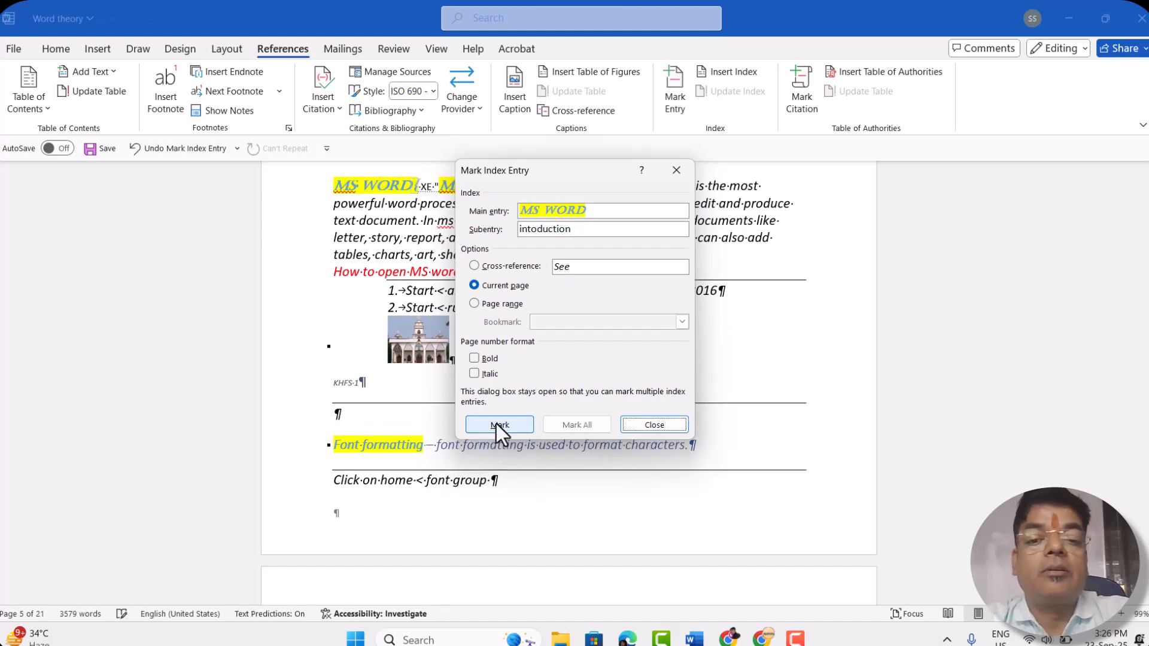
Replace the subentry with "short cut keys" and mark it under the MS WORD main entry
{"action": "left_click", "coordinate": [574, 230]}
{"action": "key", "text": "BackSpace"}
{"action": "key", "text": "BackSpace"}
{"action": "key", "text": "BackSpace"}
{"action": "key", "text": "BackSpace"}
{"action": "key", "text": "BackSpace"}
{"action": "key", "text": "BackSpace"}
{"action": "key", "text": "BackSpace"}
{"action": "key", "text": "BackSpace"}
{"action": "key", "text": "BackSpace"}
{"action": "key", "text": "BackSpace"}
{"action": "key", "text": "BackSpace"}
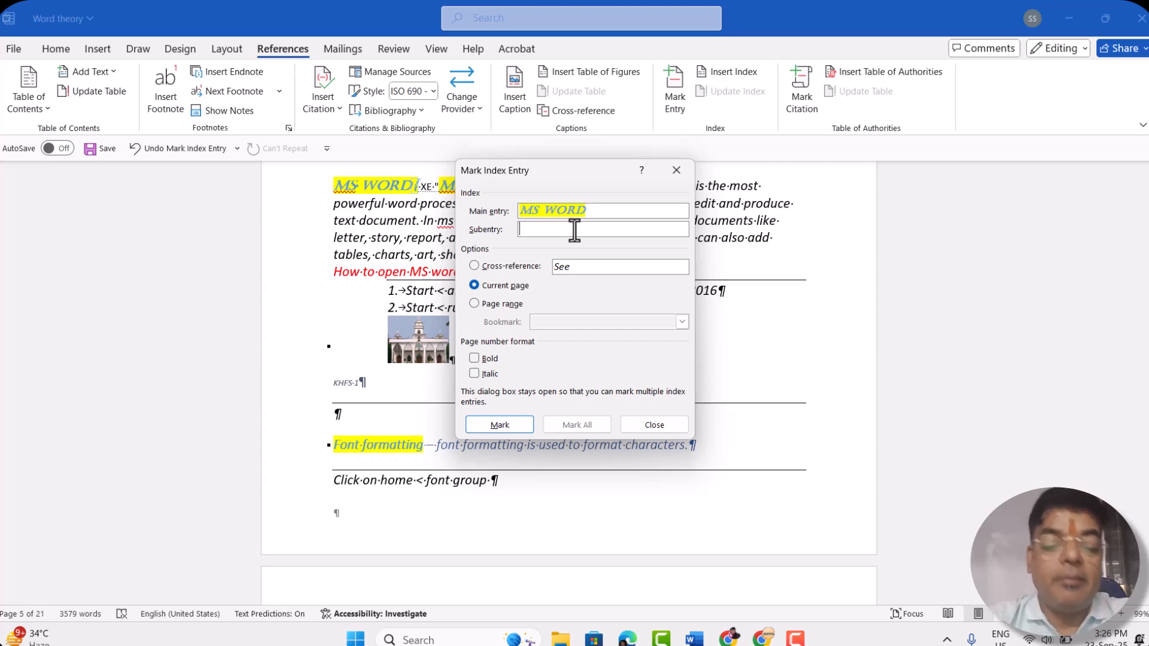
{"action": "type", "text": "sh"}
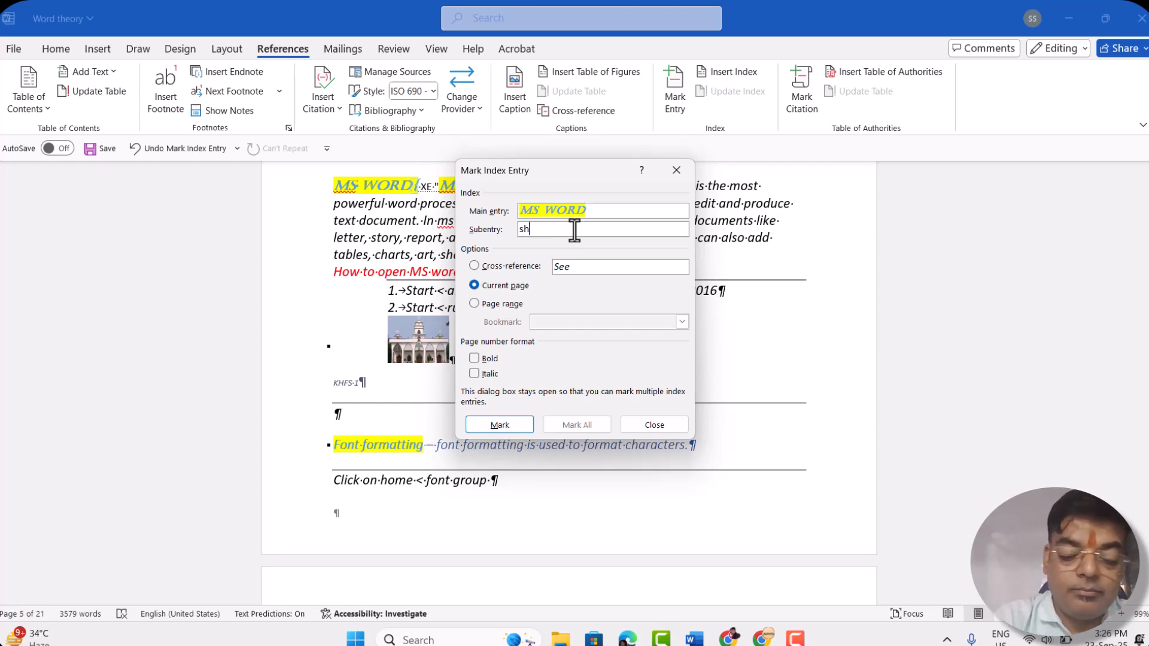
{"action": "type", "text": "ort c"}
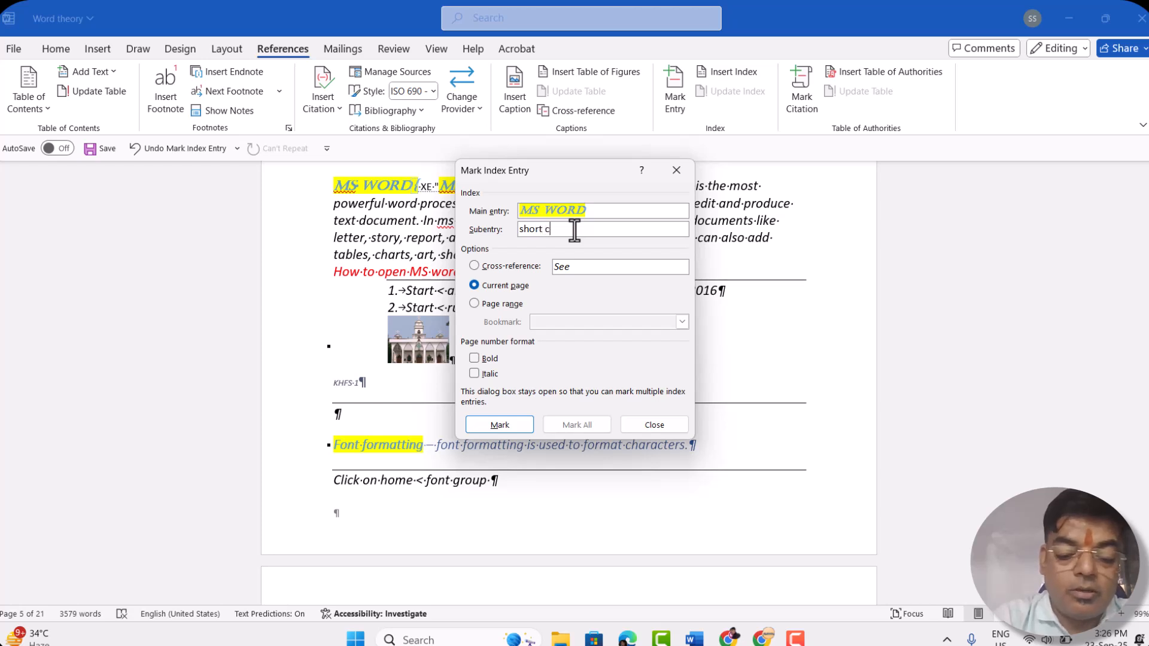
{"action": "type", "text": "ut keys"}
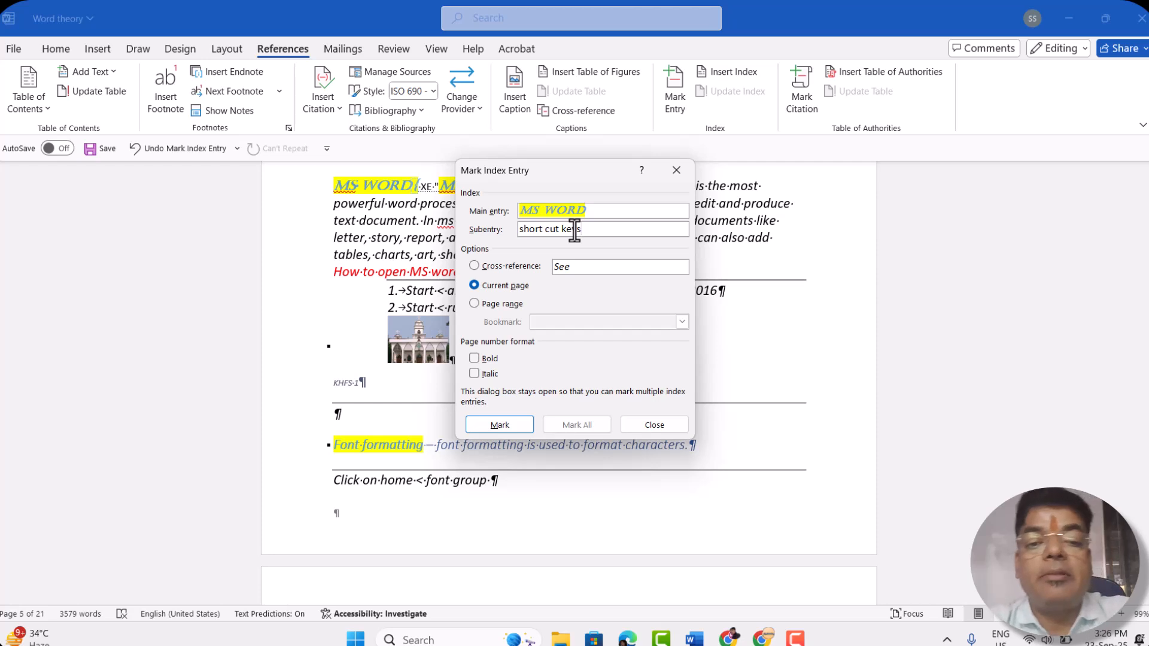
{"action": "left_click", "coordinate": [499, 425]}
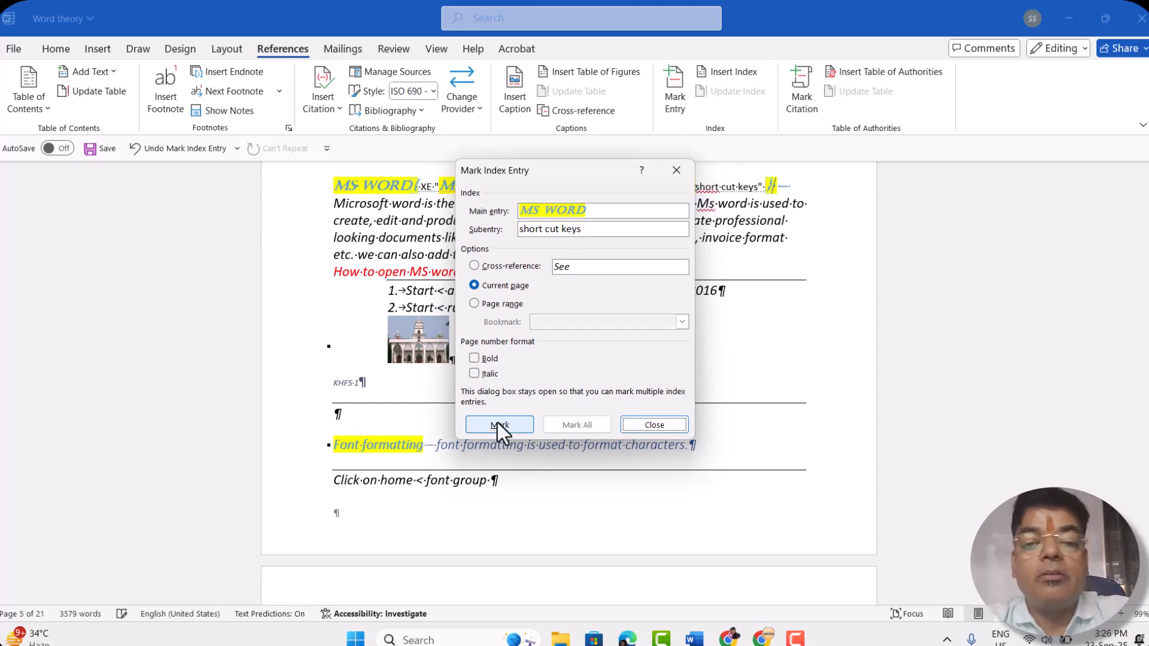
Change the subentry to "uses" and mark it as another MS WORD index entry
{"action": "left_click", "coordinate": [596, 229]}
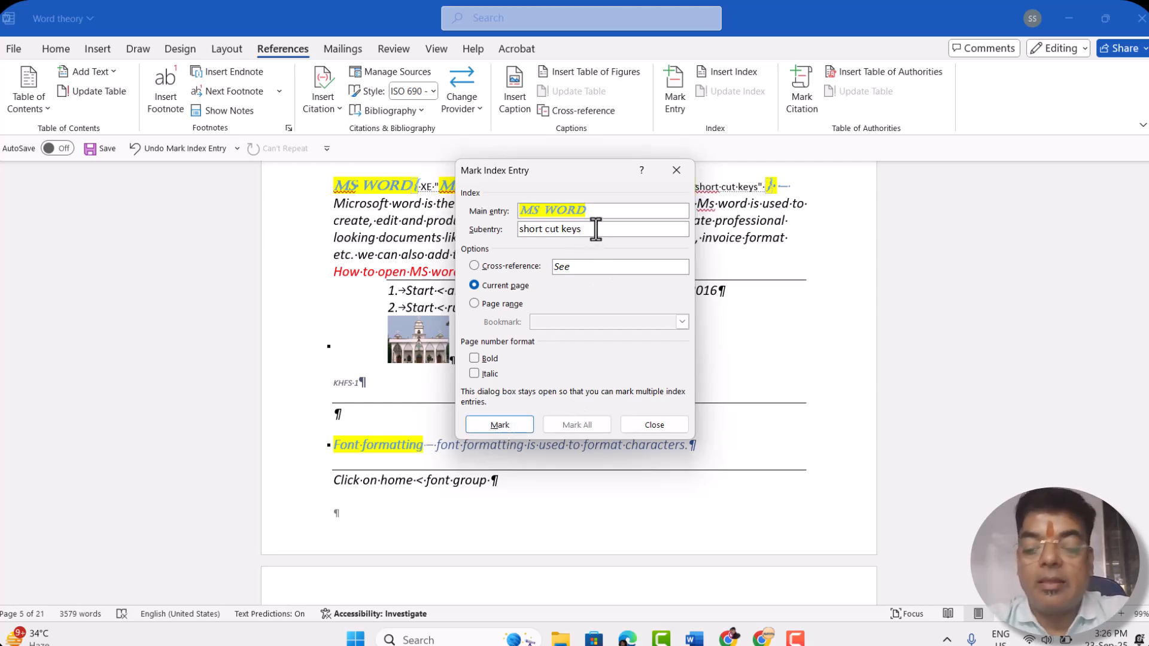
{"action": "key", "text": "BackSpace"}
{"action": "key", "text": "BackSpace"}
{"action": "key", "text": "BackSpace"}
{"action": "key", "text": "BackSpace"}
{"action": "key", "text": "BackSpace"}
{"action": "key", "text": "BackSpace"}
{"action": "key", "text": "BackSpace"}
{"action": "key", "text": "BackSpace"}
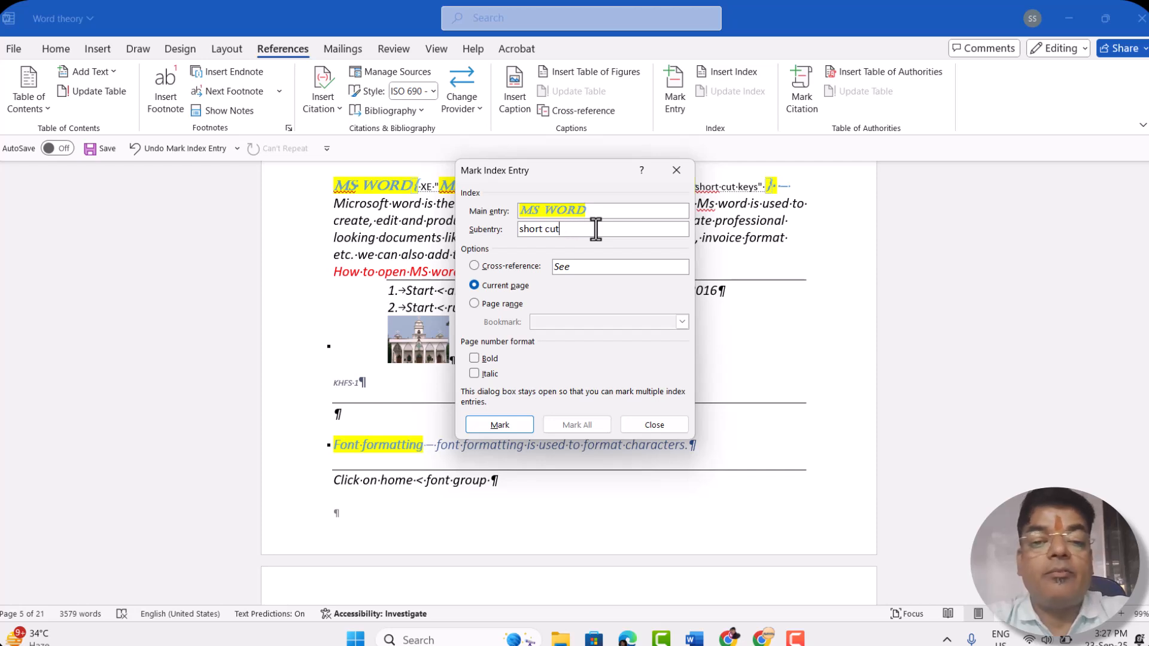
{"action": "key", "text": "BackSpace"}
{"action": "key", "text": "BackSpace"}
{"action": "key", "text": "BackSpace"}
{"action": "key", "text": "BackSpace"}
{"action": "key", "text": "BackSpace"}
{"action": "key", "text": "BackSpace"}
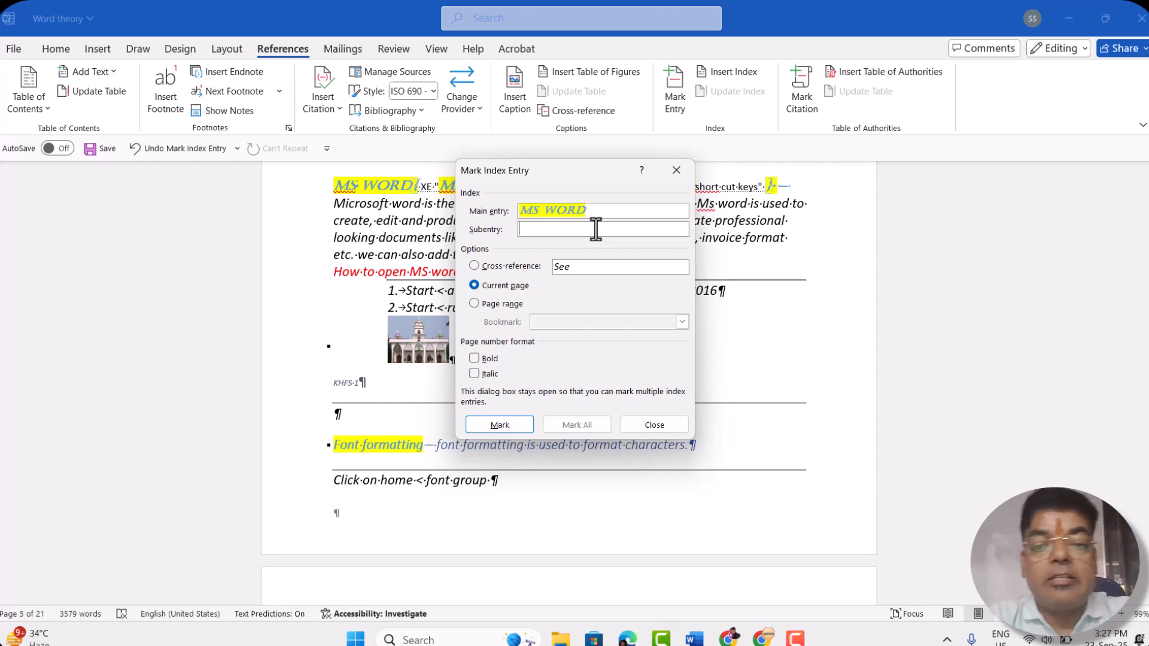
{"action": "type", "text": "uses"}
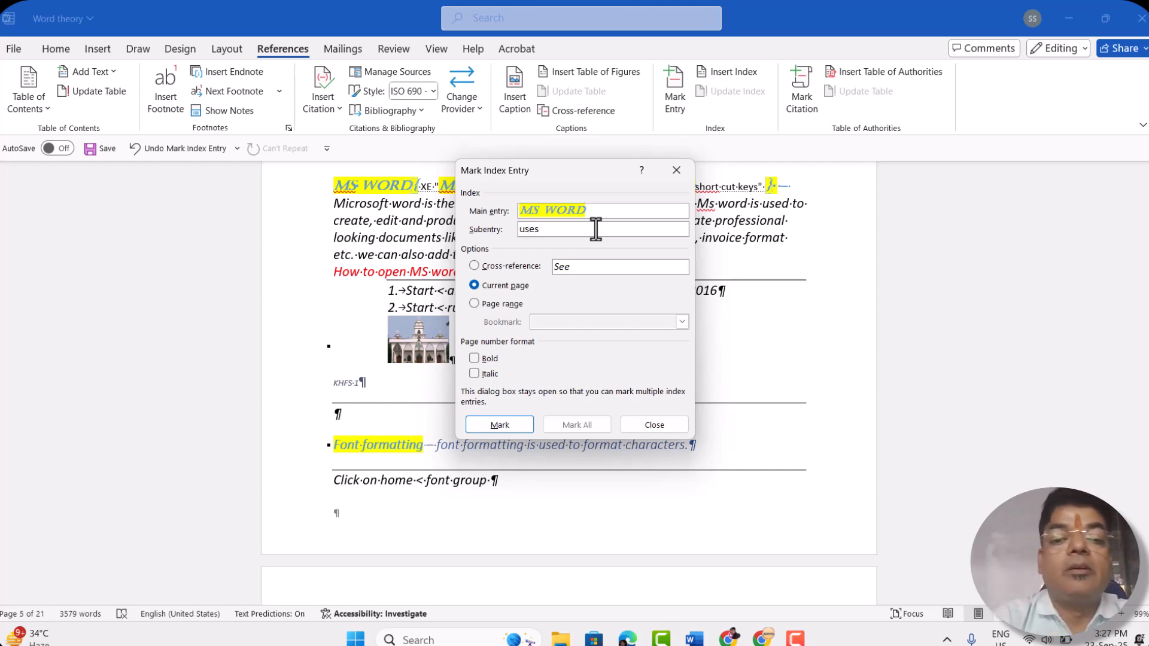
{"action": "left_click", "coordinate": [498, 426]}
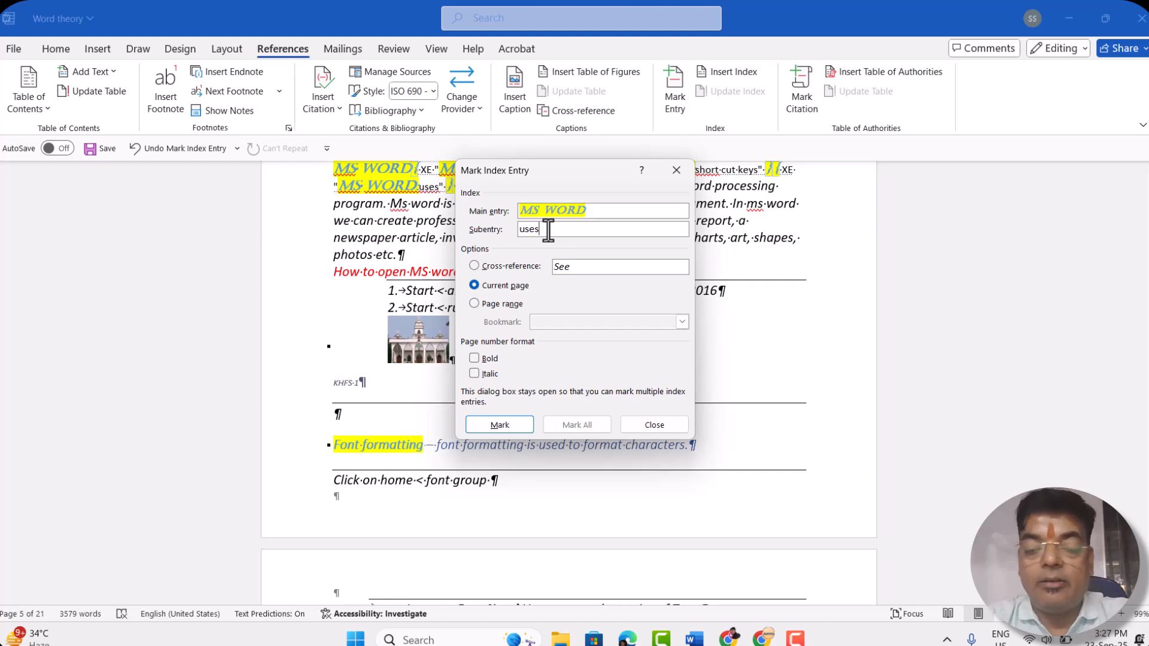
Mark a further MS WORD index entry with the subentry "types of software" and close the index entry dialog
{"action": "key", "text": "BackSpace"}
{"action": "key", "text": "BackSpace"}
{"action": "key", "text": "BackSpace"}
{"action": "key", "text": "BackSpace"}
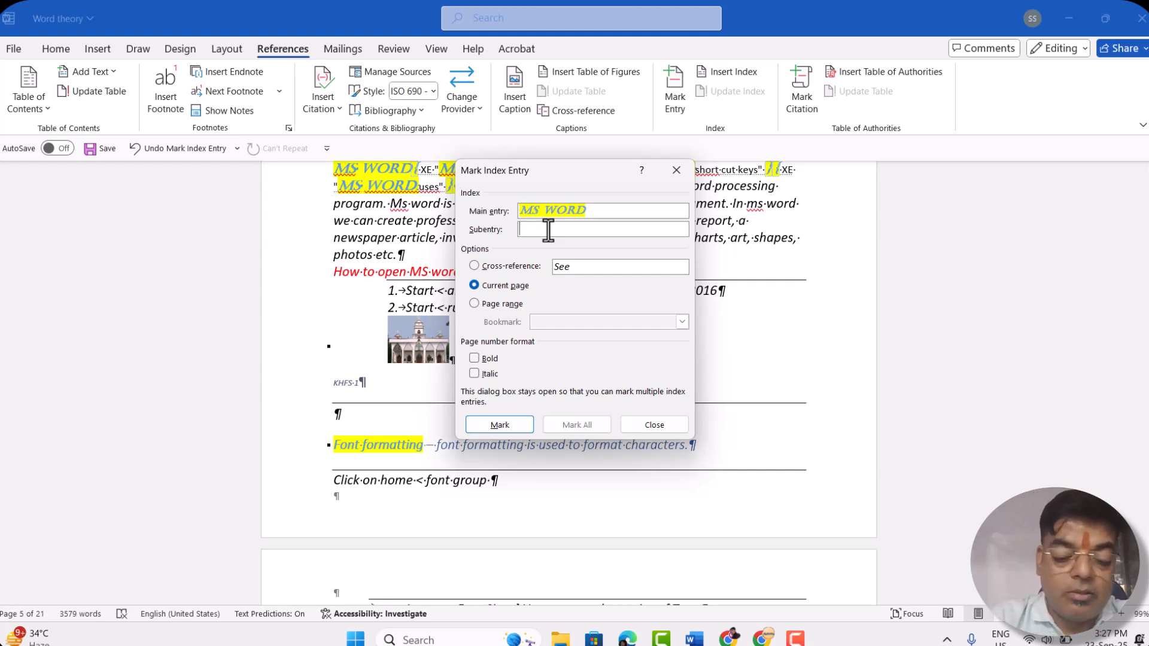
{"action": "type", "text": "typ"}
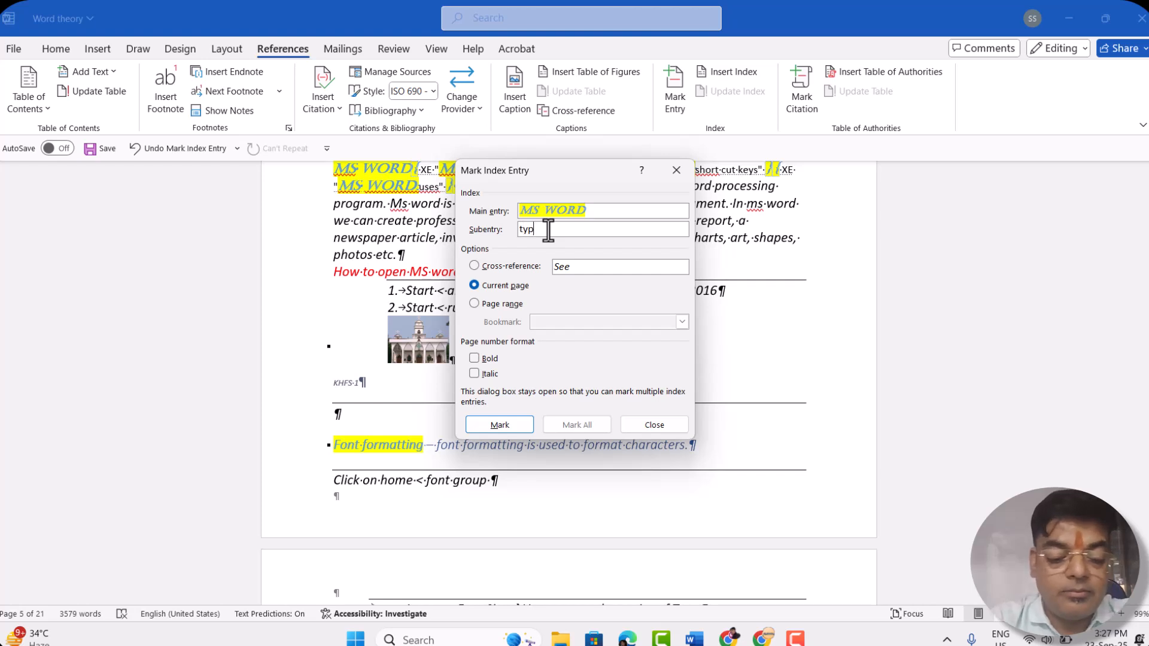
{"action": "type", "text": "es of"}
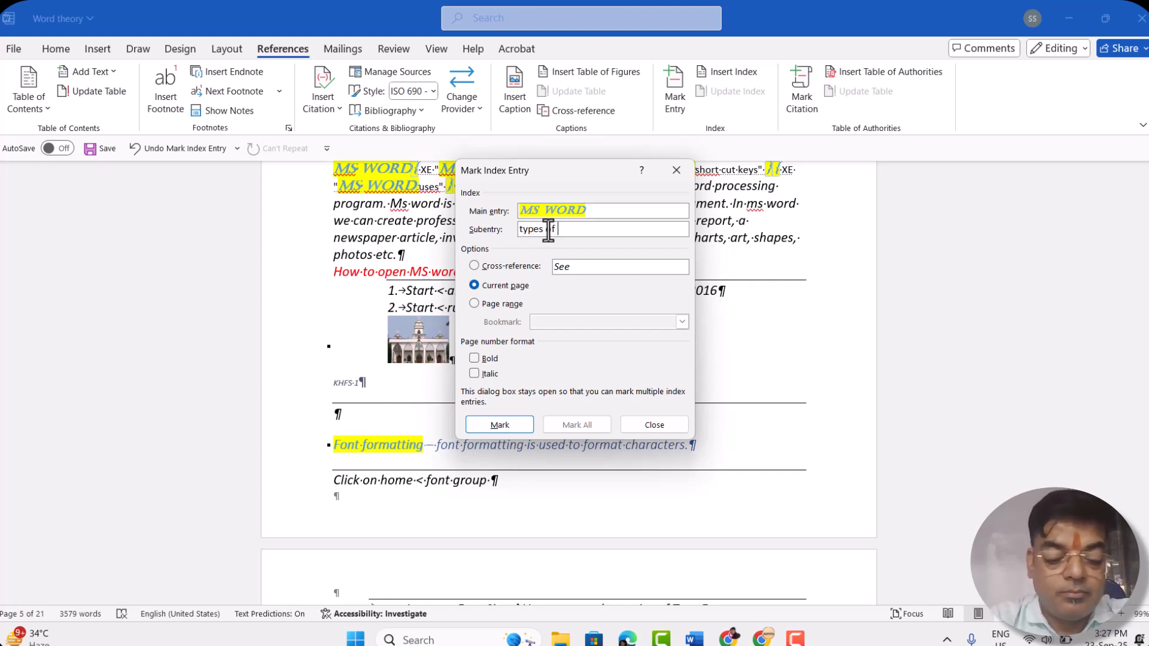
{"action": "type", "text": " softw"}
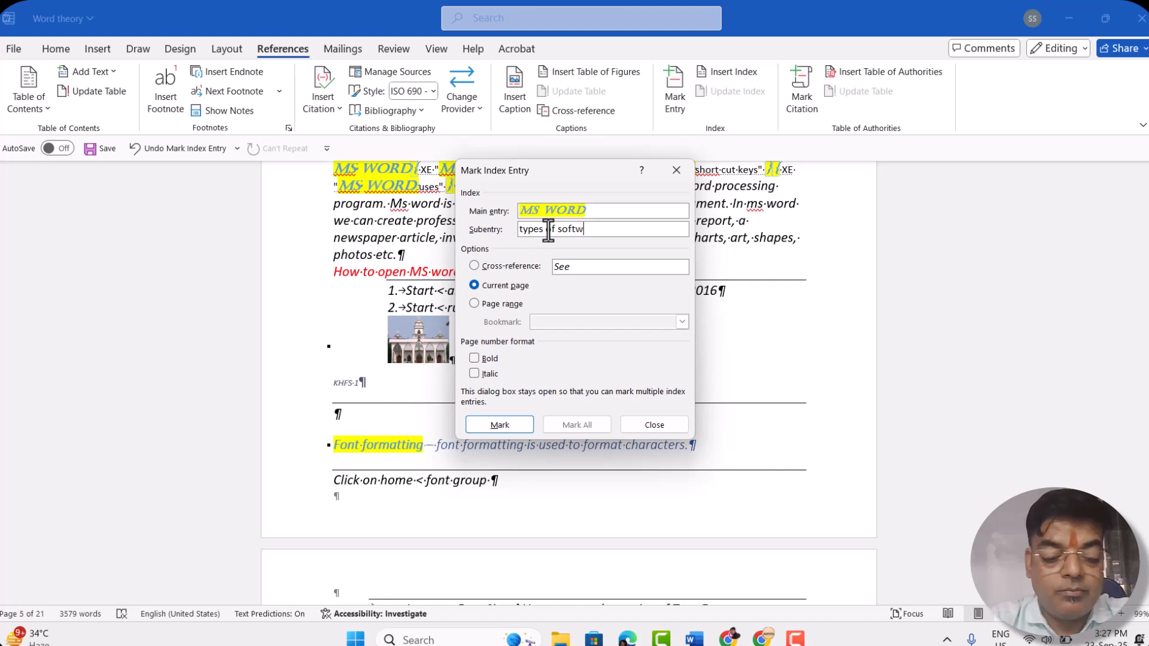
{"action": "type", "text": "are"}
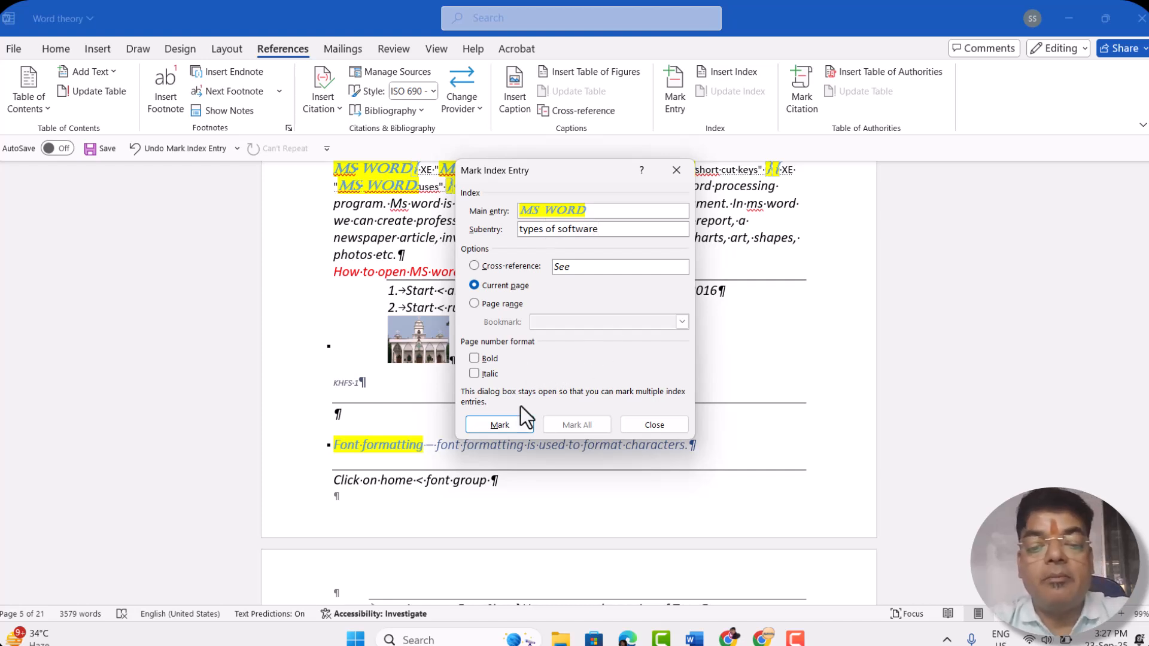
{"action": "left_click", "coordinate": [503, 429]}
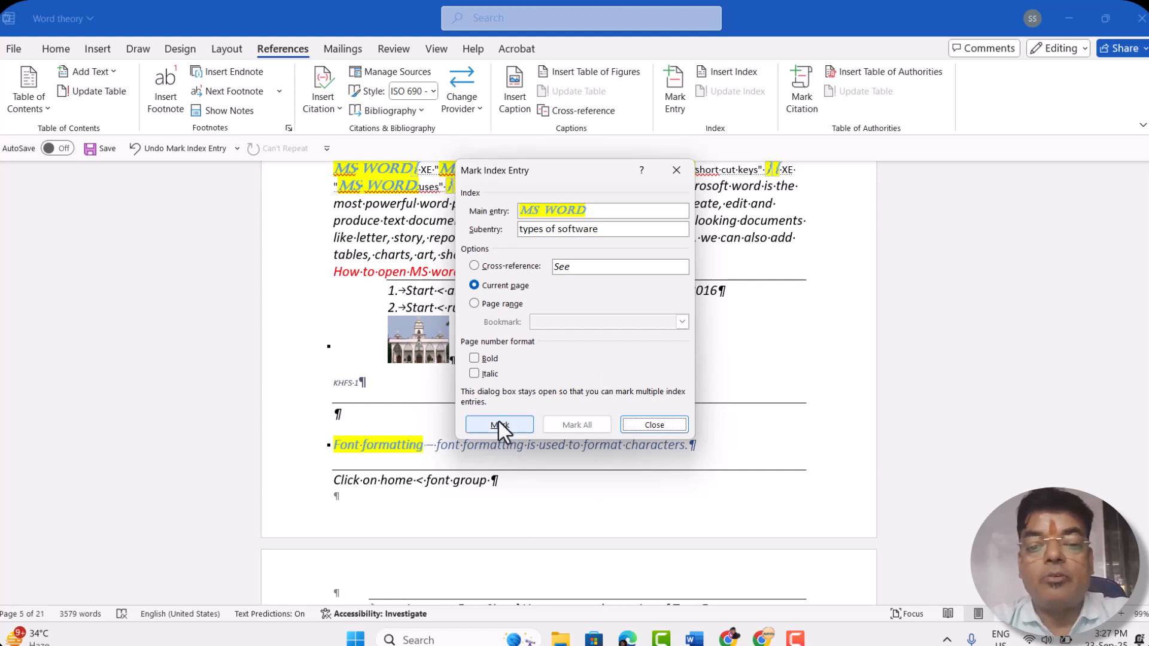
{"action": "left_click", "coordinate": [653, 425]}
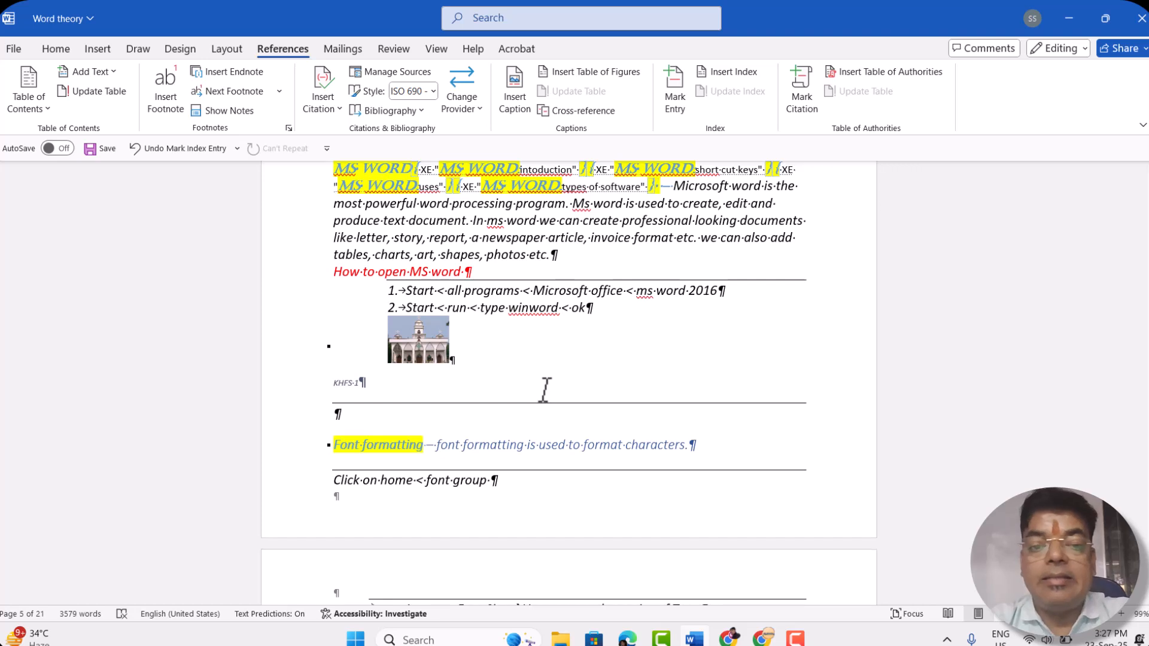
{"action": "scroll", "coordinate": [545, 390], "scroll_direction": "up", "scroll_amount": 1}
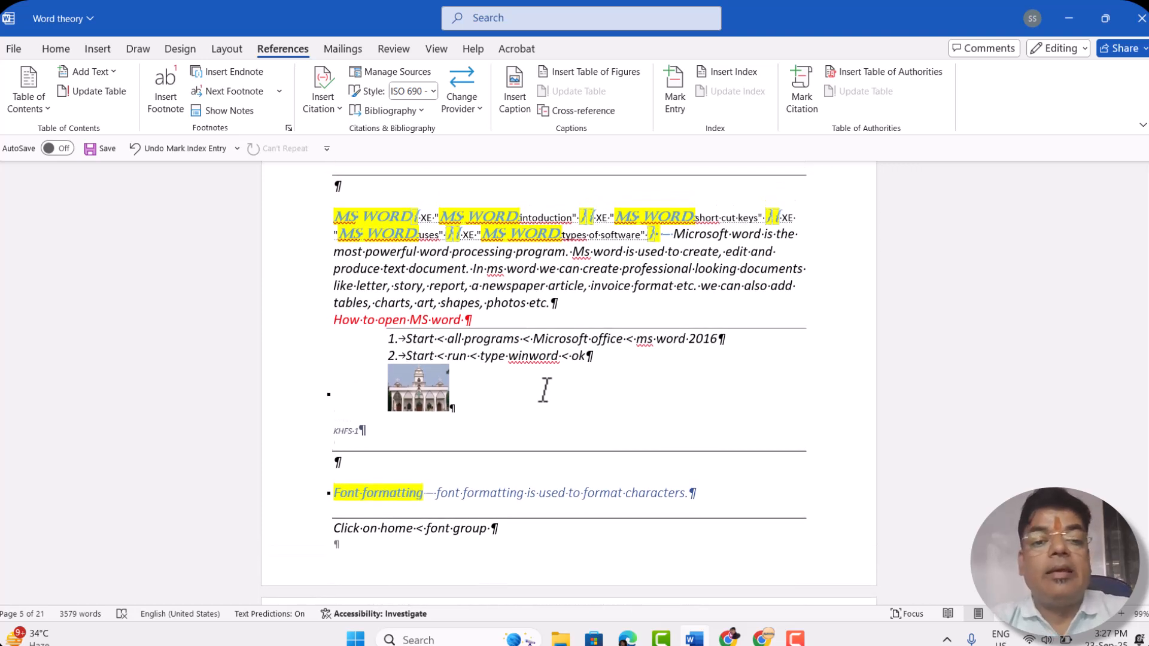
Hide the formatting marks and index field codes around the MS WORD heading
{"action": "scroll", "coordinate": [544, 390], "scroll_direction": "down", "scroll_amount": 1}
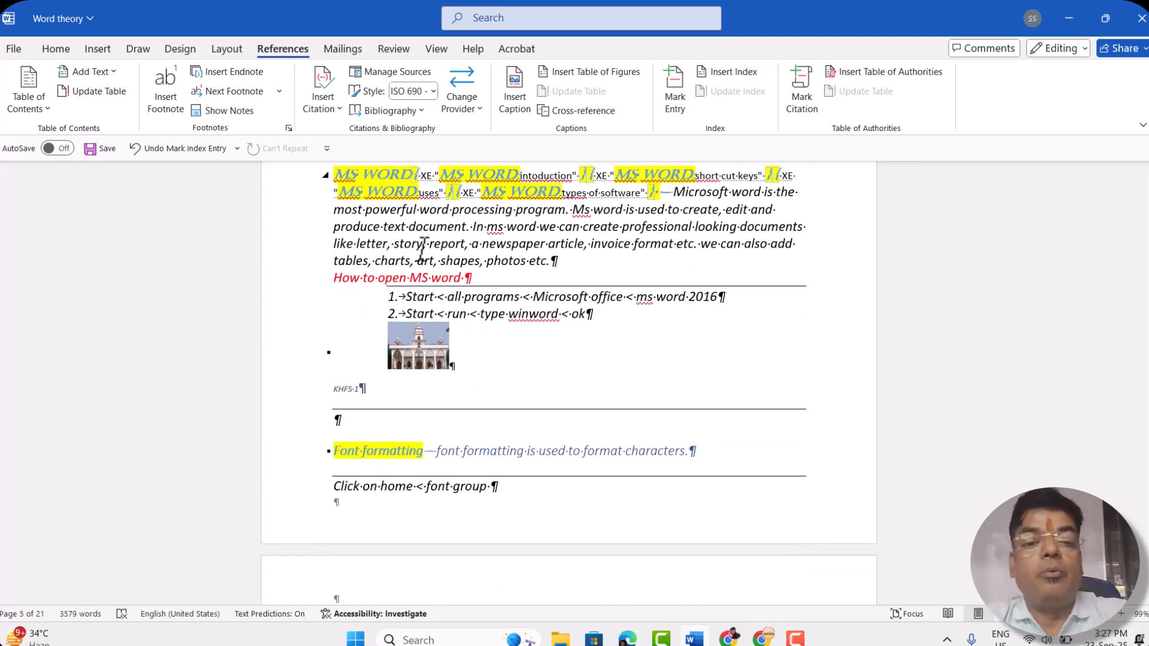
{"action": "scroll", "coordinate": [399, 219], "scroll_direction": "up", "scroll_amount": 1}
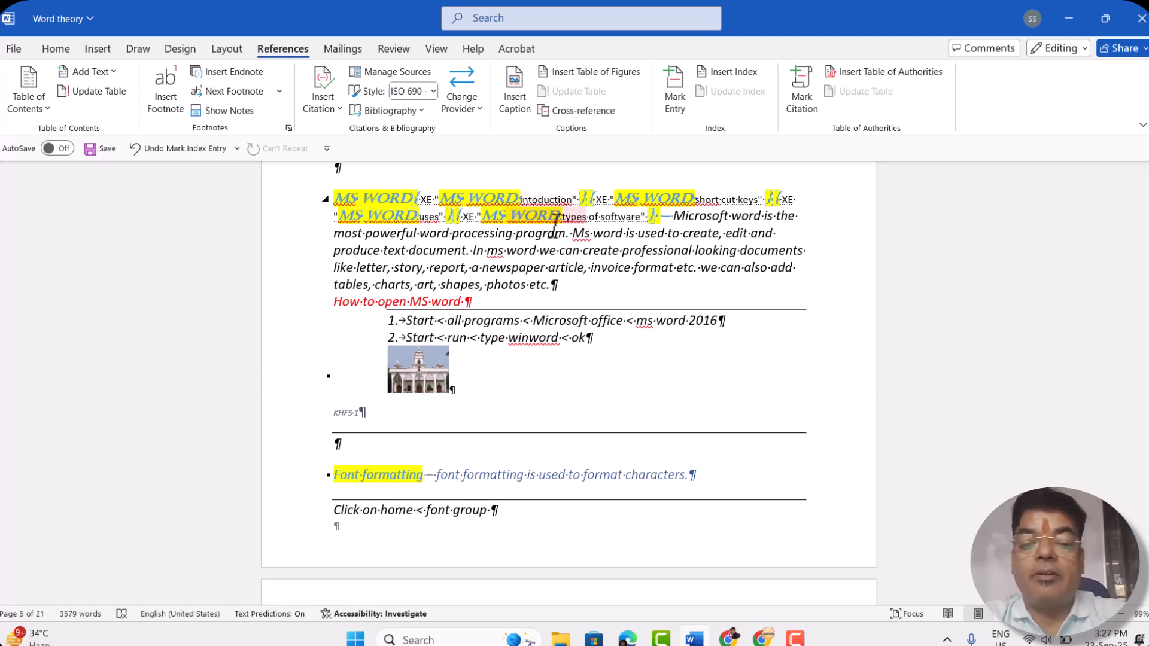
{"action": "scroll", "coordinate": [442, 226], "scroll_direction": "up", "scroll_amount": 1}
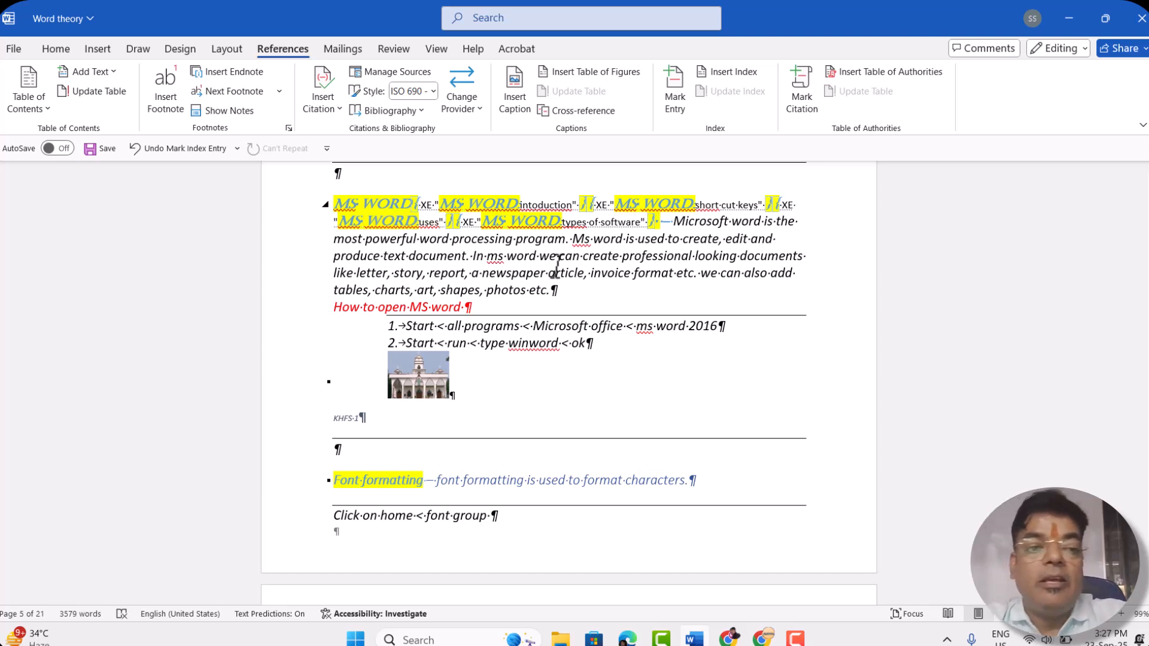
{"action": "left_click", "coordinate": [54, 51]}
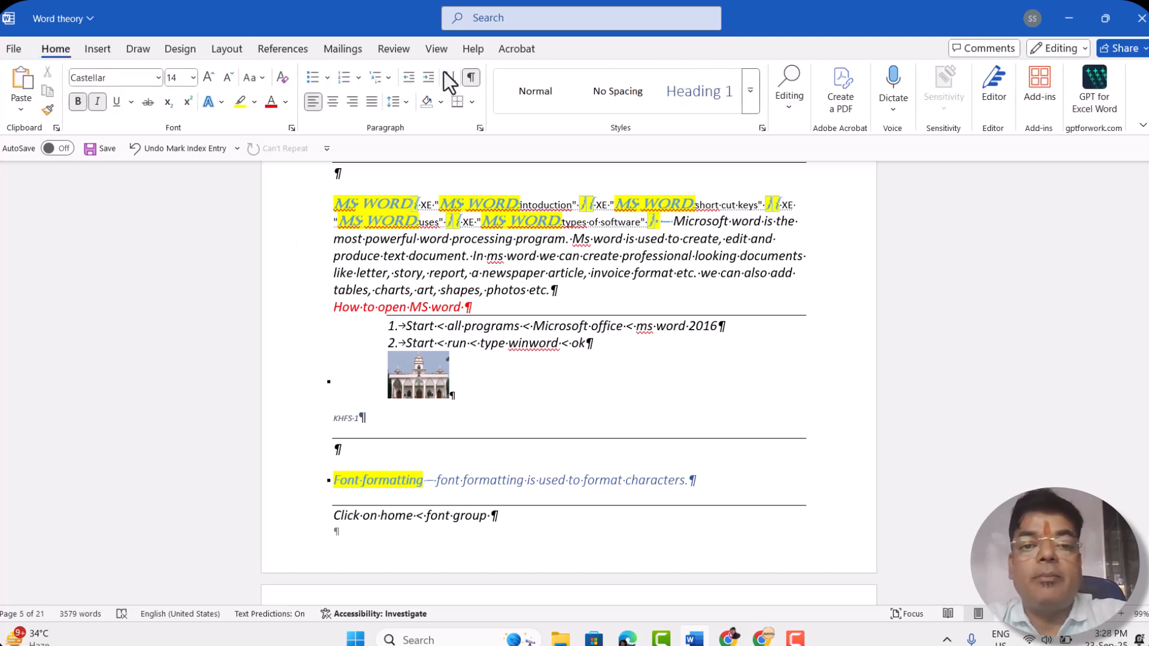
{"action": "left_click", "coordinate": [471, 78]}
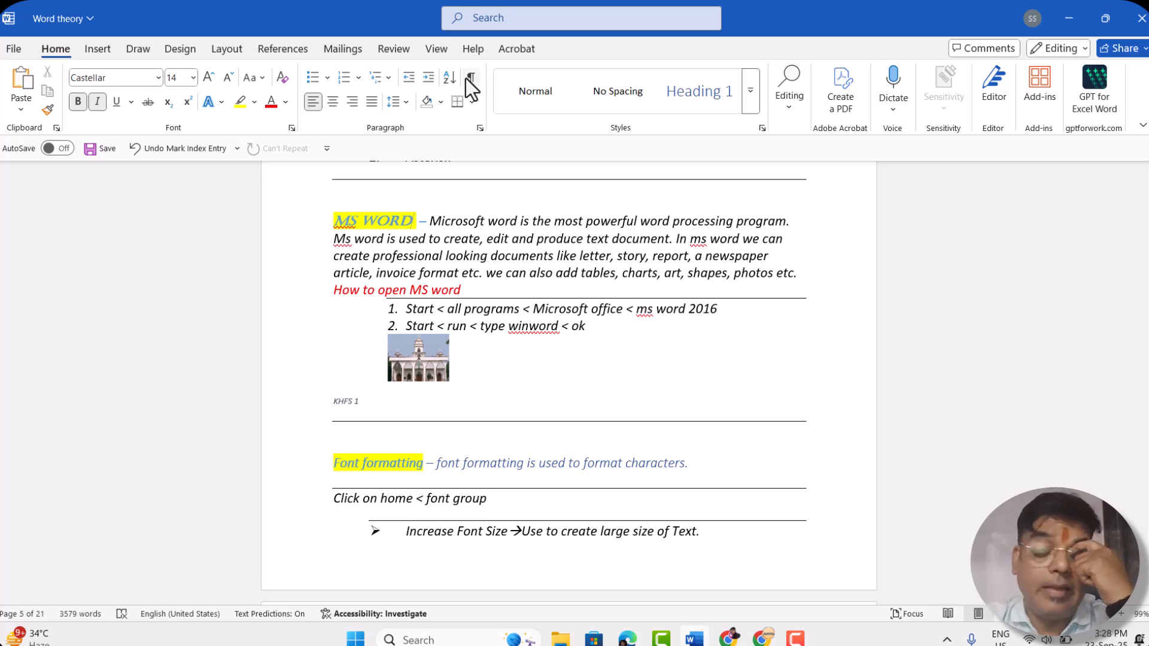
Place the insertion point on the blank line below the KHFS list on the first page and open the index settings
{"action": "scroll", "coordinate": [419, 294], "scroll_direction": "up", "scroll_amount": 1}
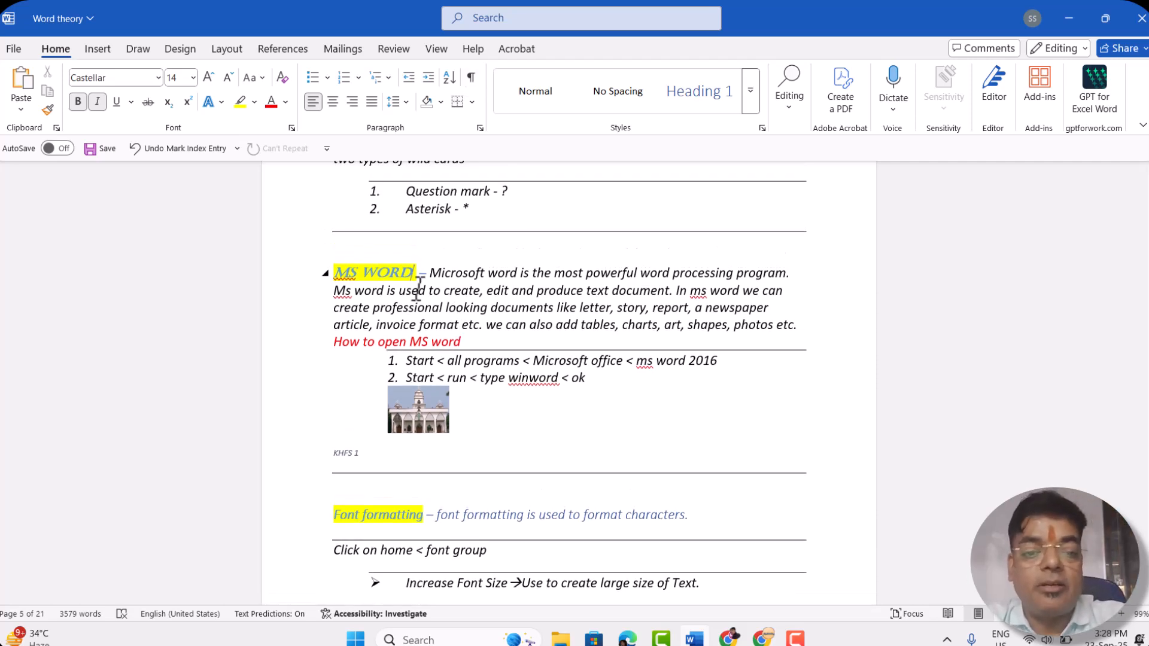
{"action": "scroll", "coordinate": [407, 288], "scroll_direction": "up", "scroll_amount": 4}
{"action": "scroll", "coordinate": [409, 283], "scroll_direction": "up", "scroll_amount": 15}
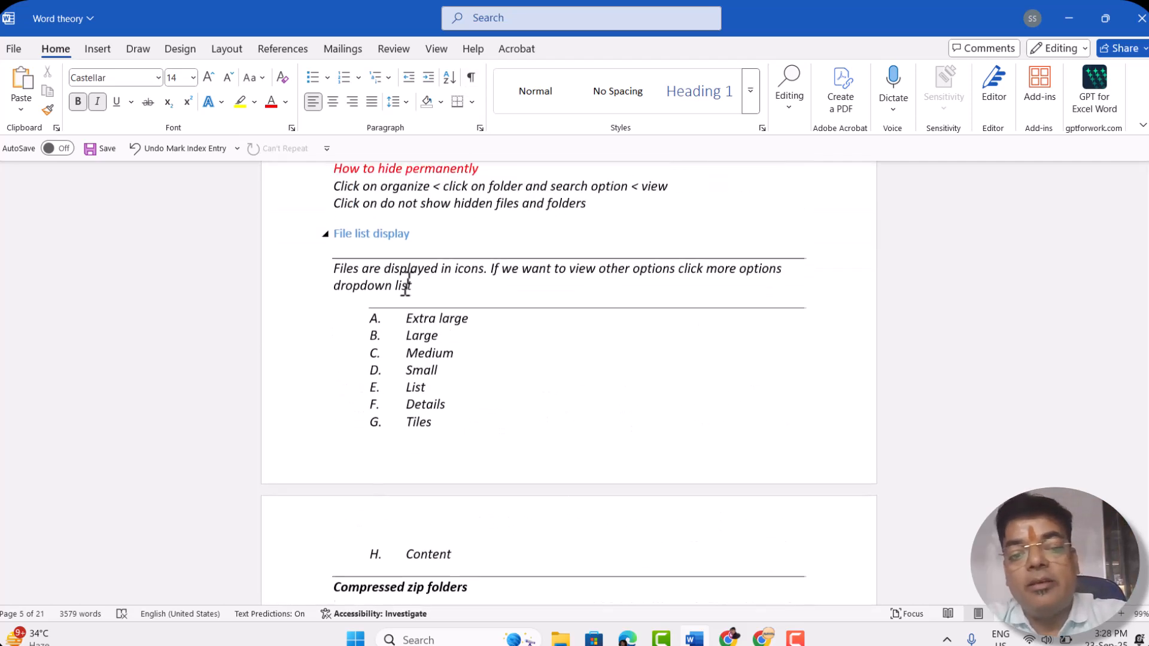
{"action": "scroll", "coordinate": [407, 285], "scroll_direction": "up", "scroll_amount": 15}
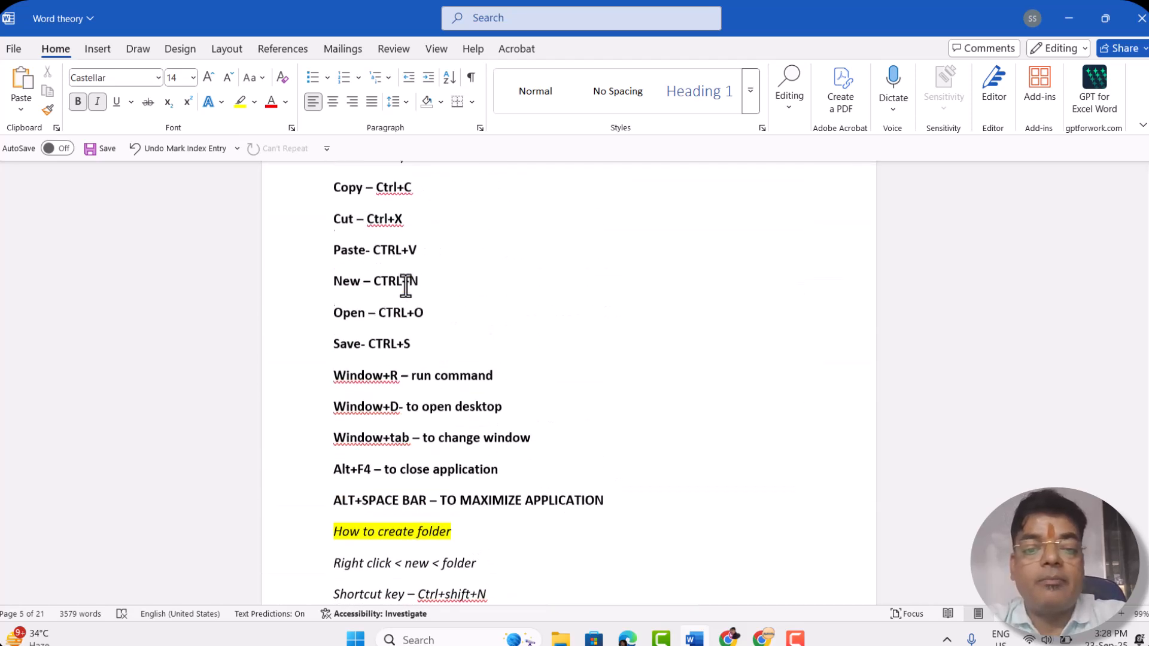
{"action": "scroll", "coordinate": [407, 284], "scroll_direction": "up", "scroll_amount": 15}
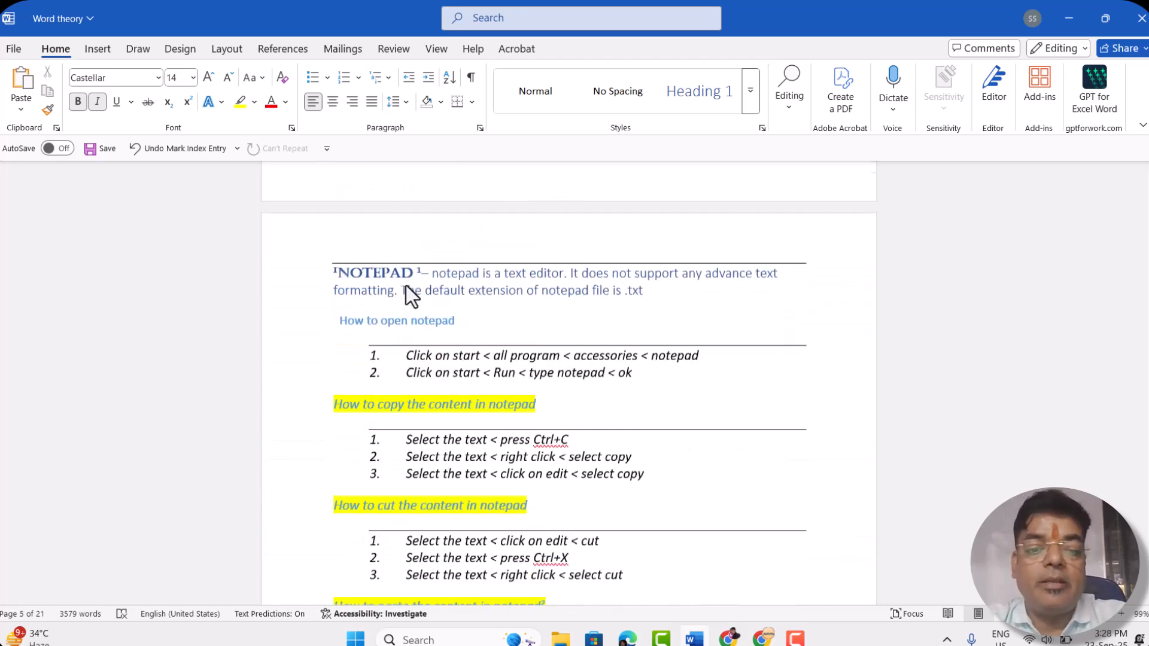
{"action": "scroll", "coordinate": [409, 285], "scroll_direction": "down", "scroll_amount": 3}
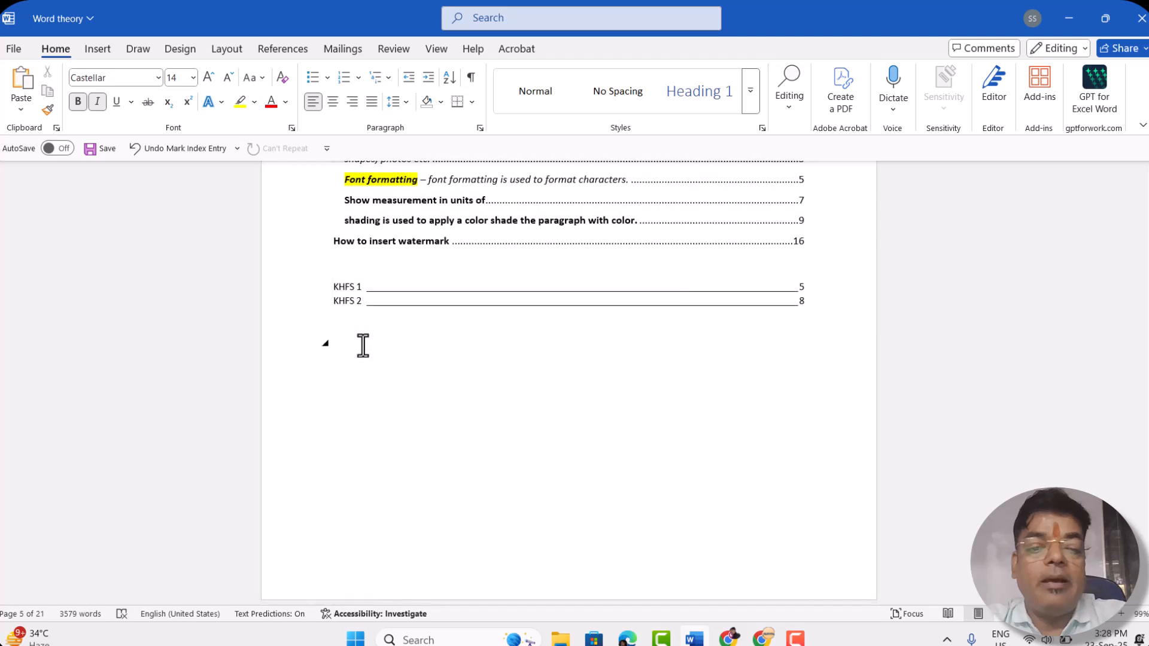
{"action": "left_click", "coordinate": [357, 374]}
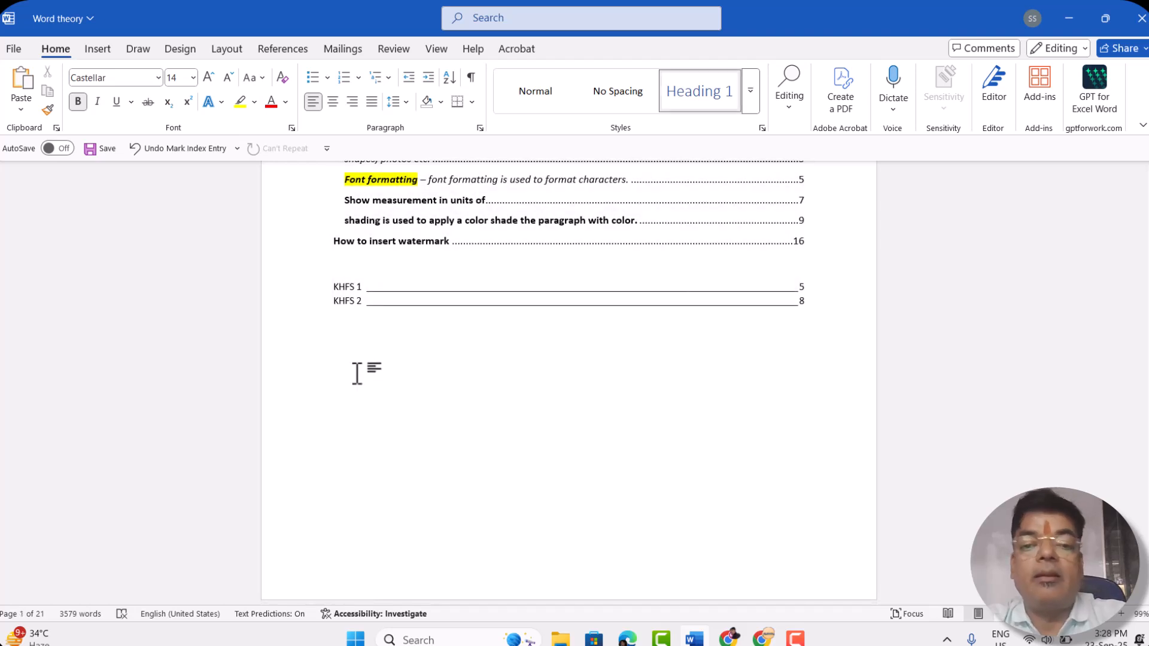
{"action": "left_click", "coordinate": [271, 46]}
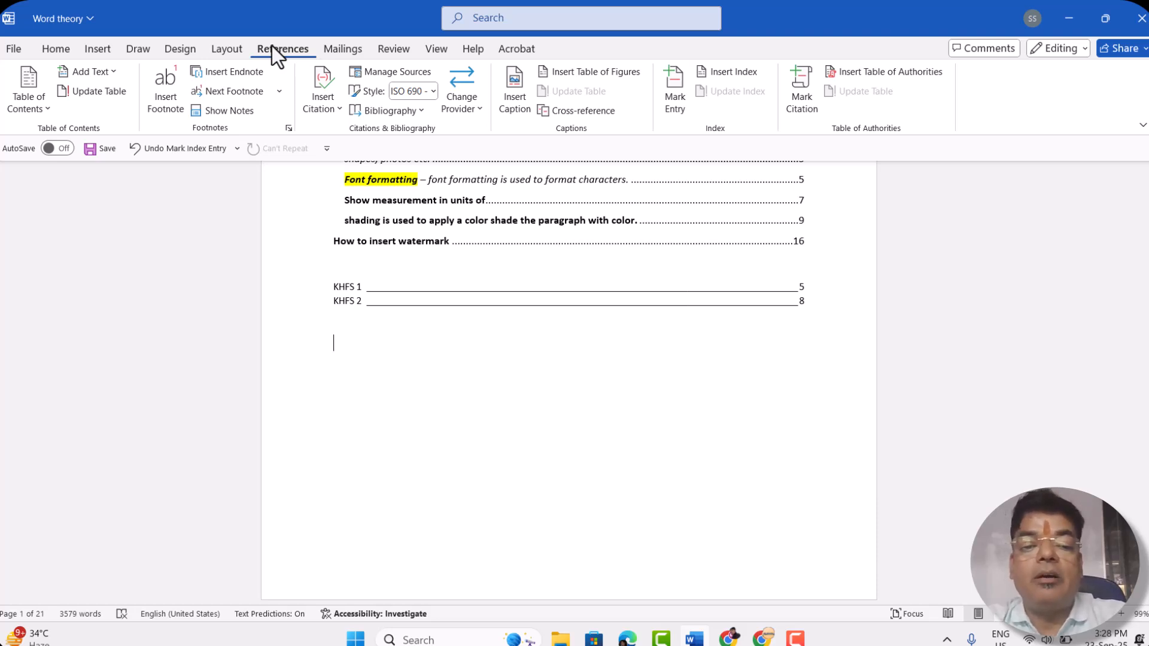
{"action": "left_click", "coordinate": [729, 73]}
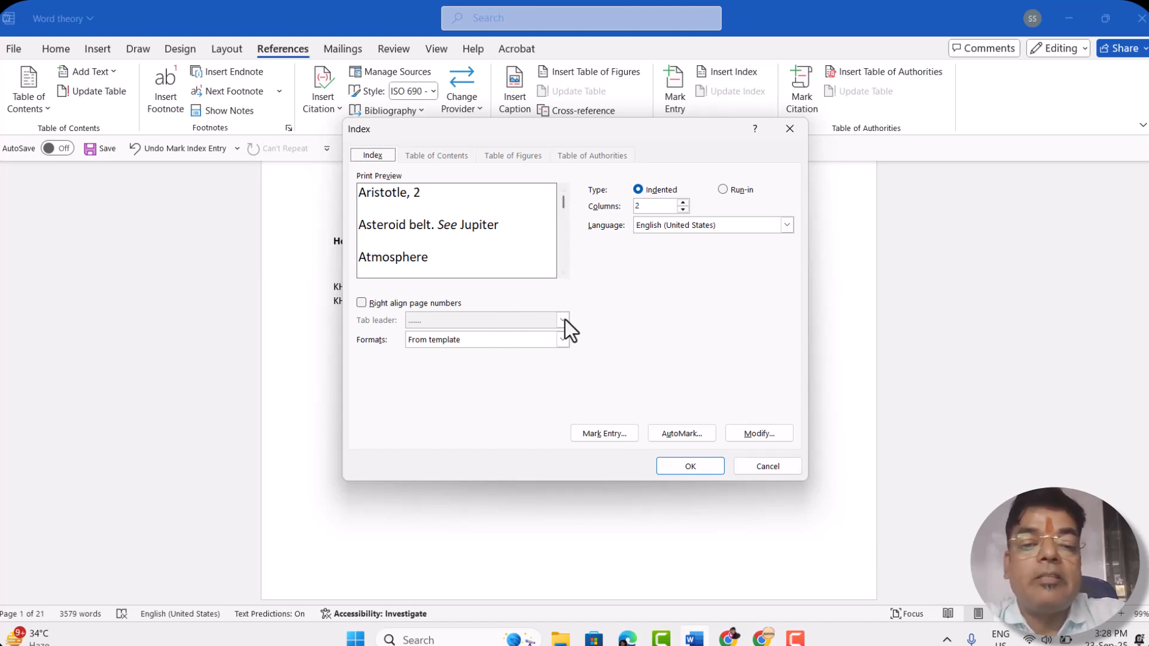
Try the Classic, Modern and Bulleted index formats and return to From template
{"action": "left_click", "coordinate": [564, 340]}
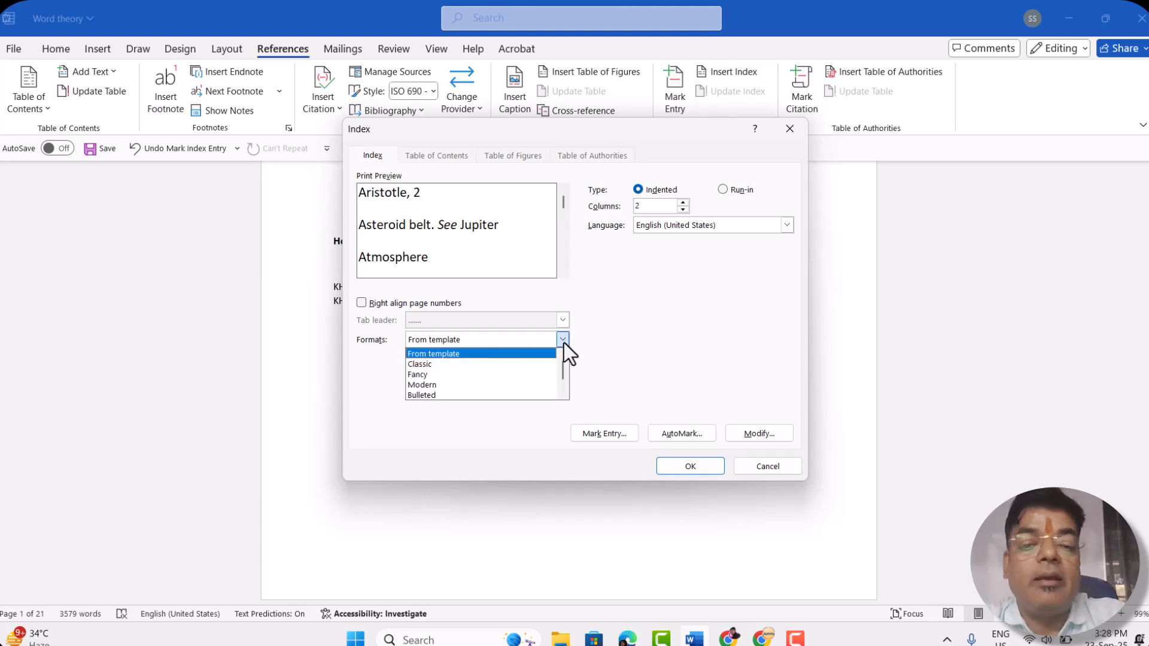
{"action": "left_click", "coordinate": [452, 365]}
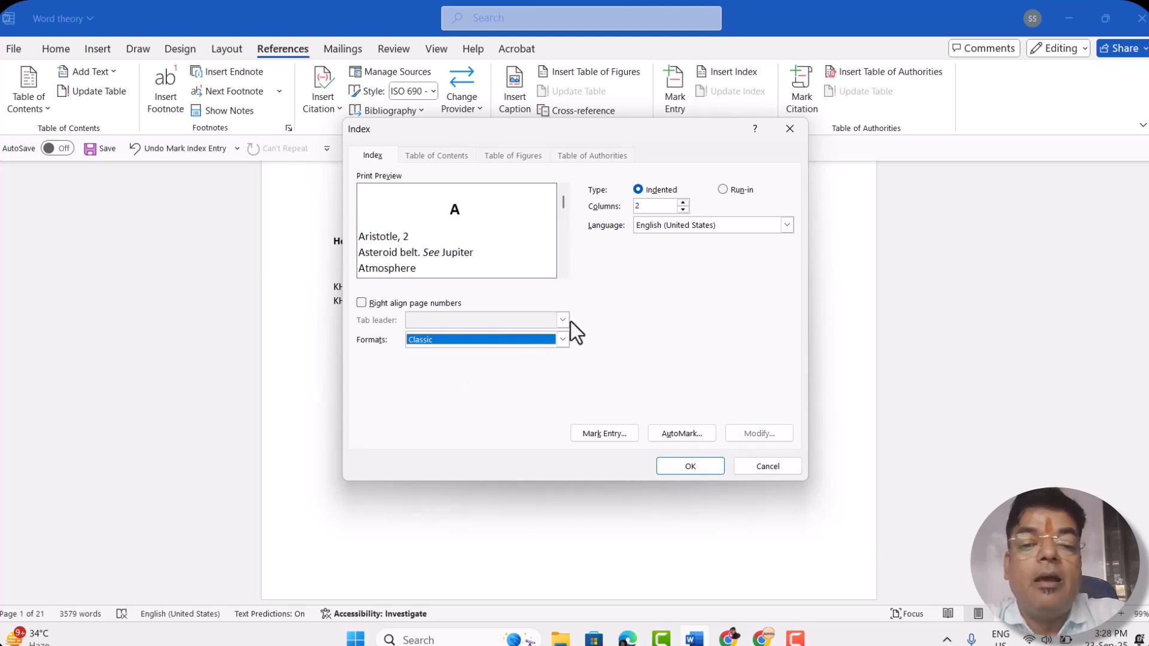
{"action": "left_click", "coordinate": [563, 338]}
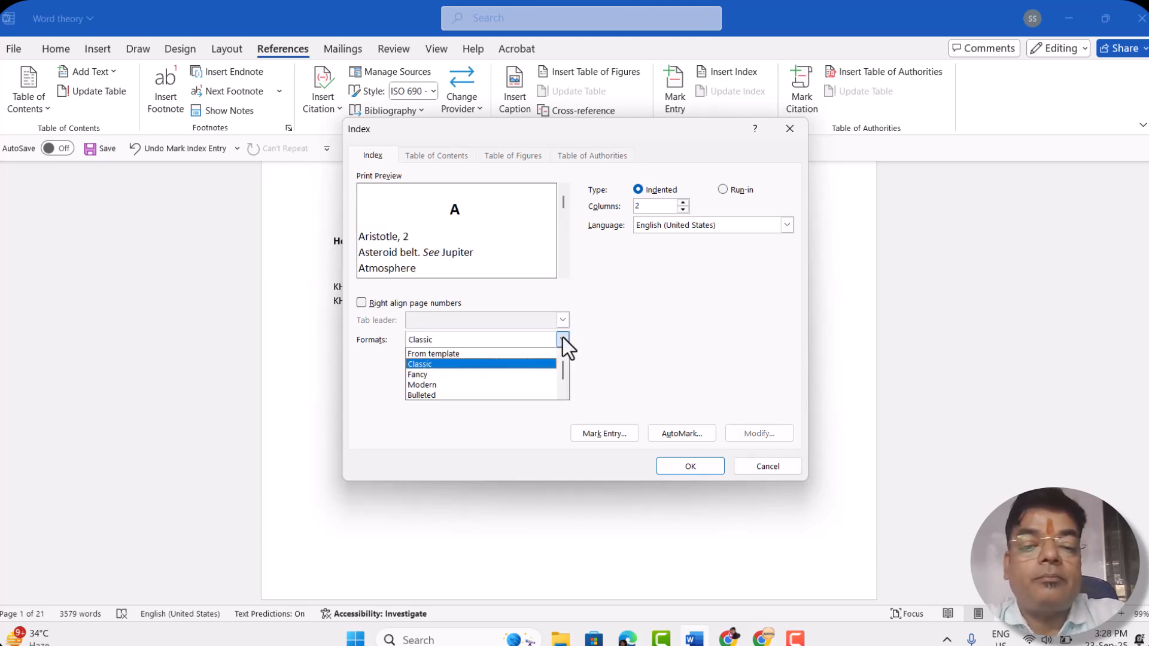
{"action": "left_click", "coordinate": [491, 385]}
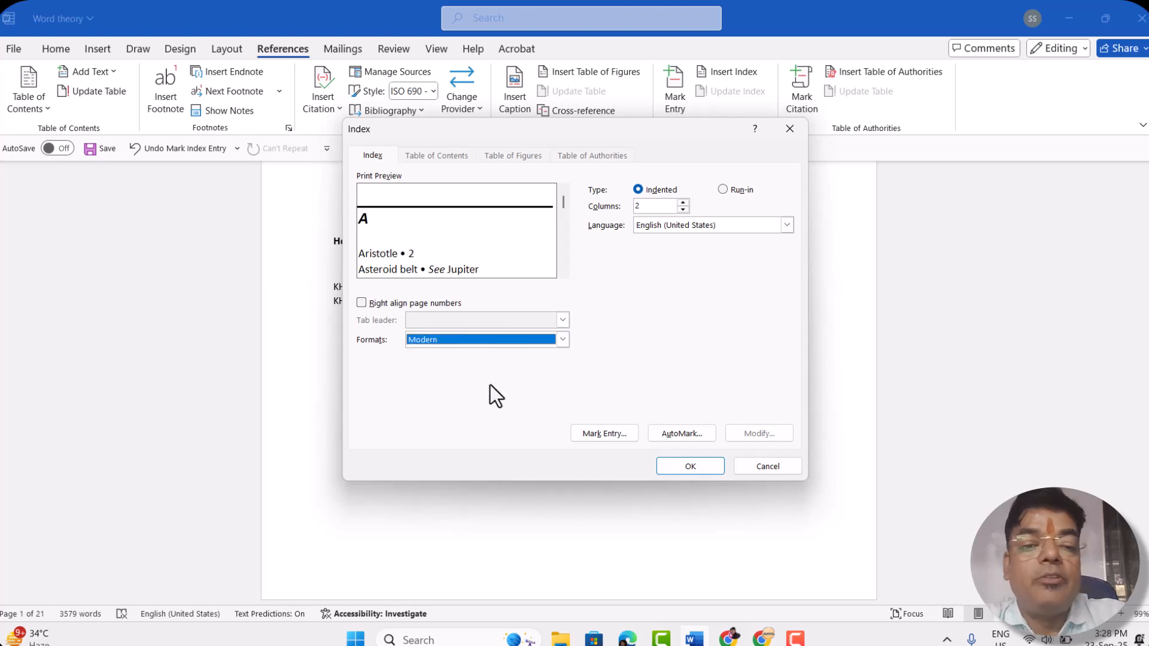
{"action": "left_click", "coordinate": [562, 340]}
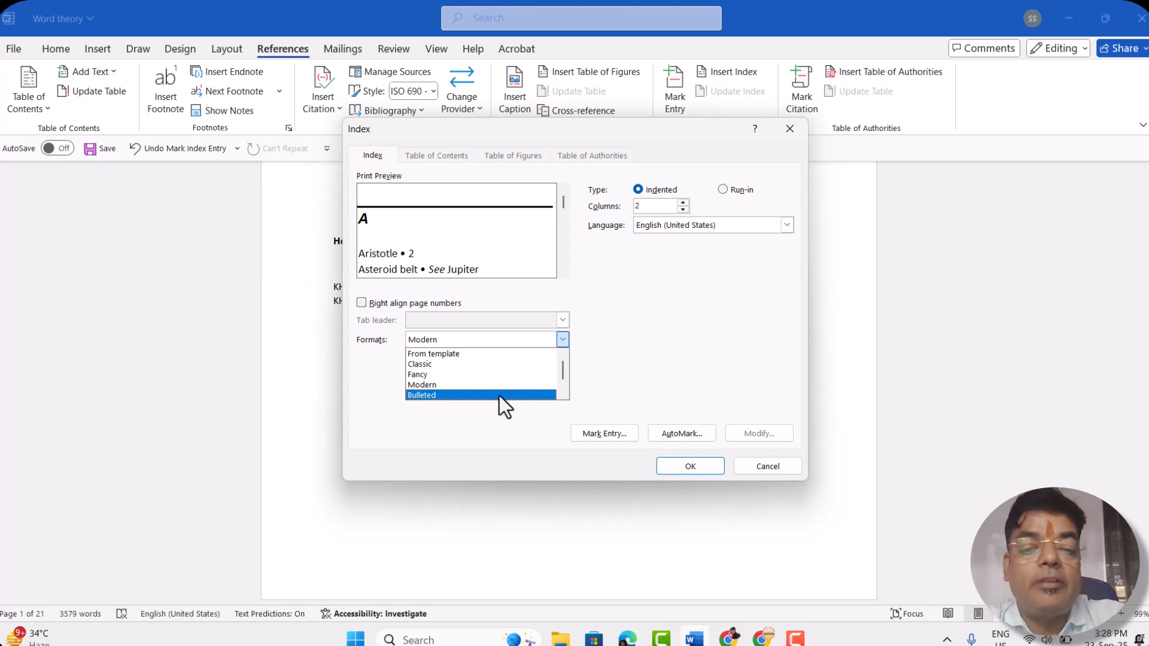
{"action": "left_click", "coordinate": [499, 397]}
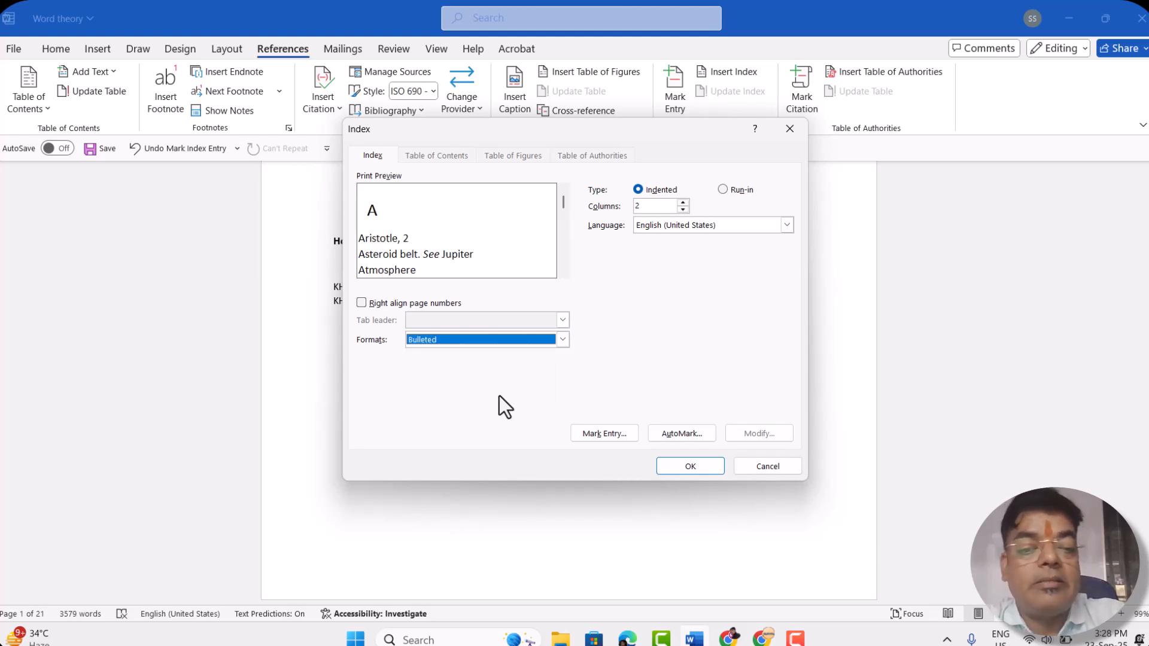
{"action": "left_click", "coordinate": [562, 340]}
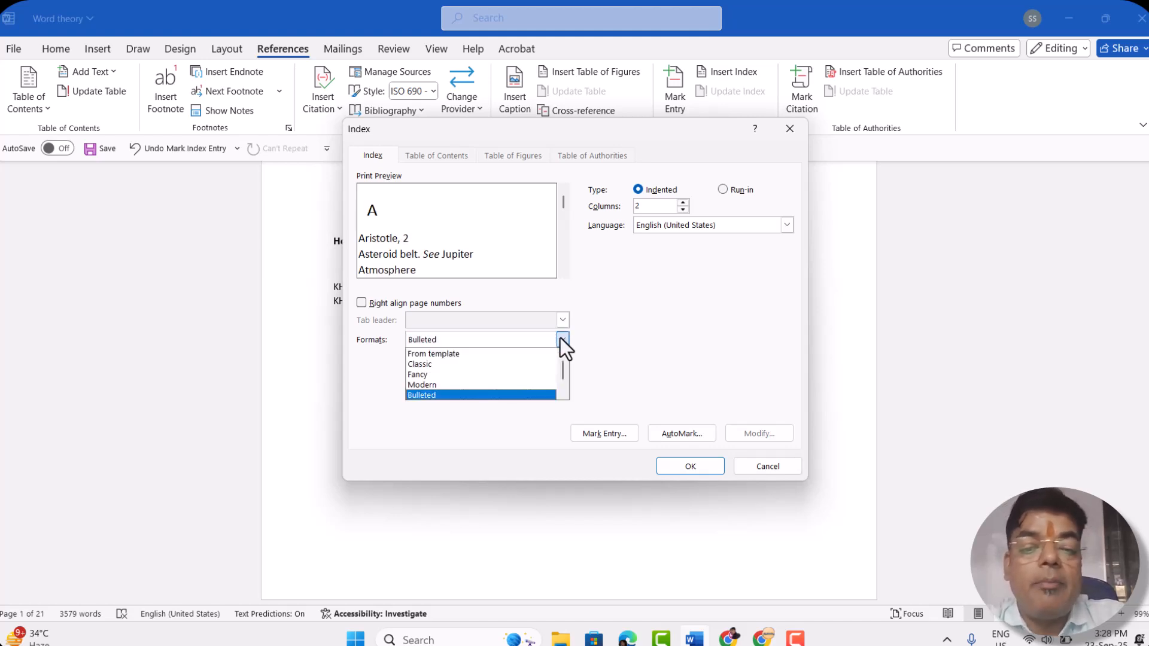
{"action": "left_click", "coordinate": [490, 355]}
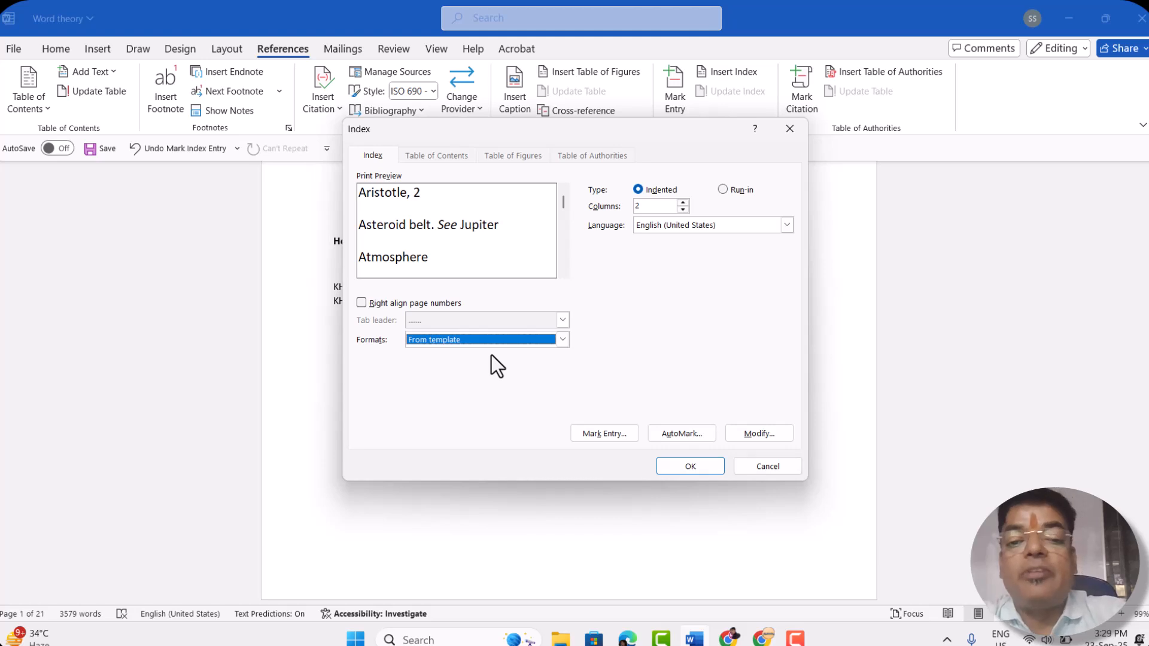
Set the index to 1 column and insert it below the KHFS list
{"action": "left_click", "coordinate": [683, 203]}
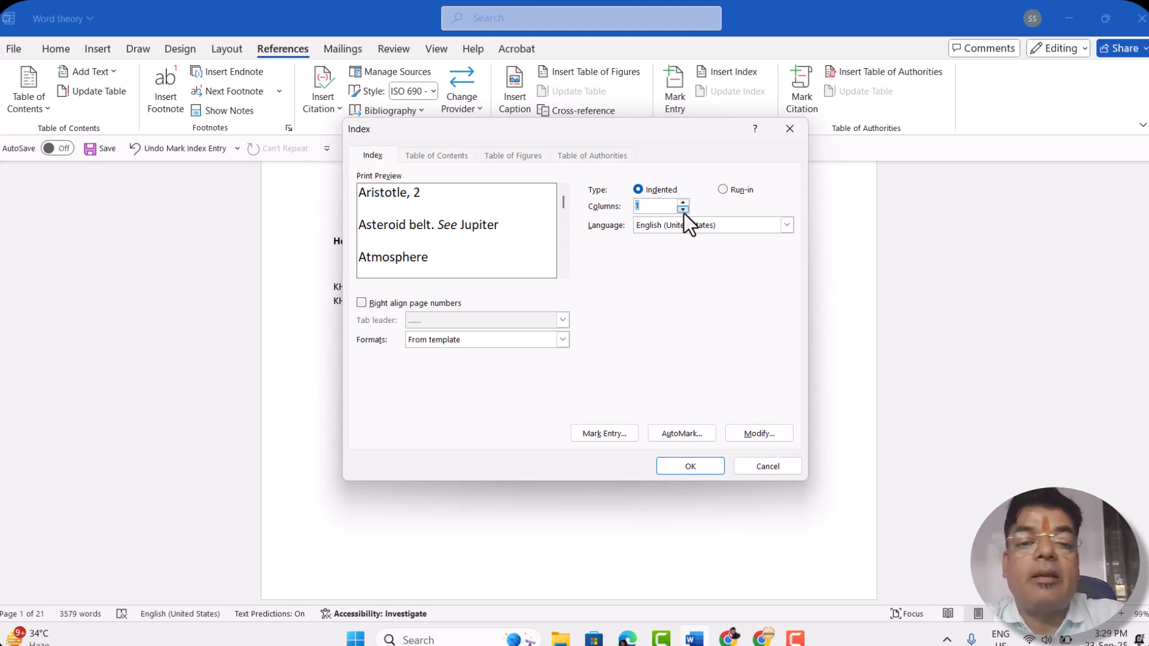
{"action": "left_click", "coordinate": [681, 466]}
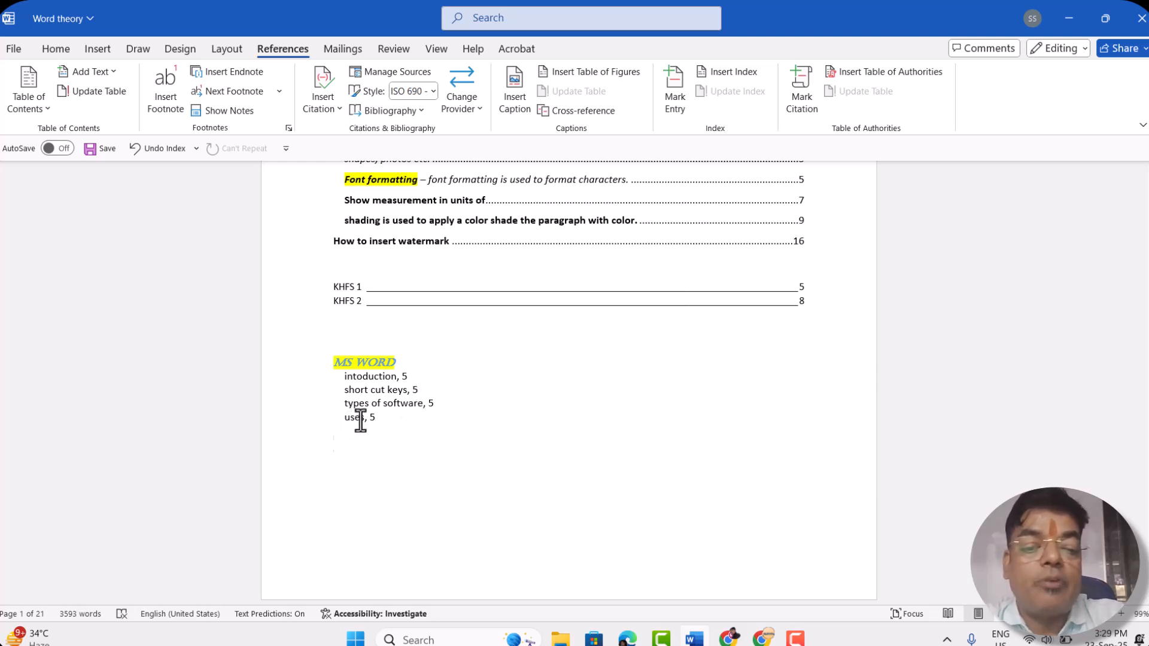
Try to follow the "intoduction" index entry as a link to its page
{"action": "left_click", "coordinate": [377, 382]}
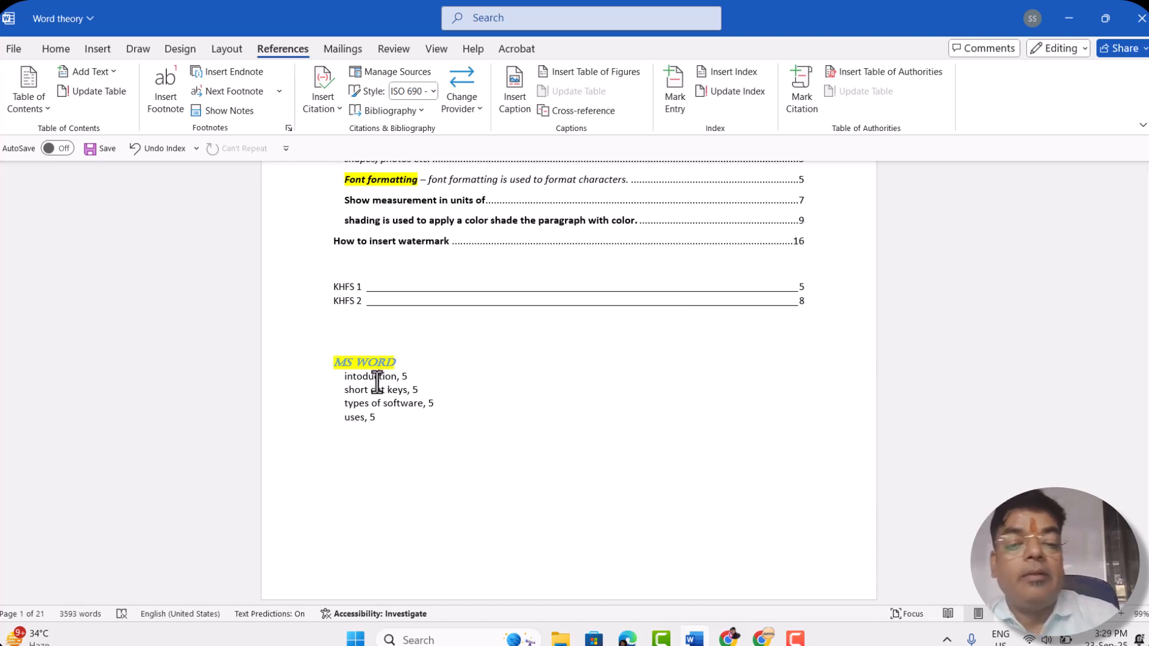
{"action": "left_click", "coordinate": [377, 382], "text": "ctrl"}
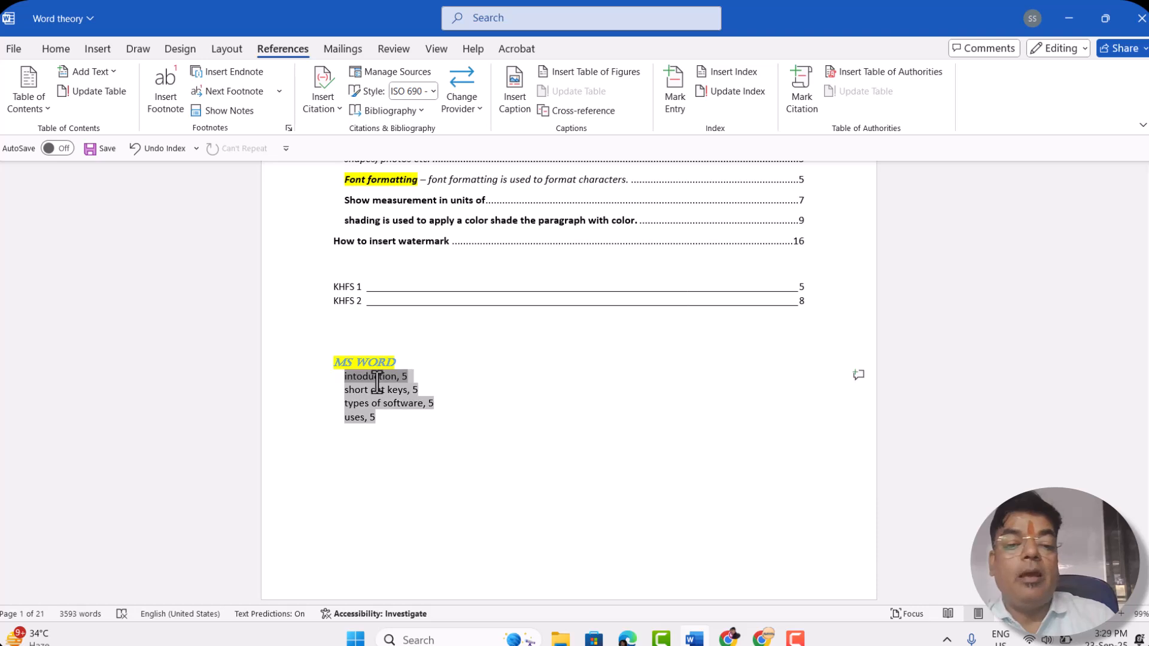
{"action": "left_click", "coordinate": [377, 382]}
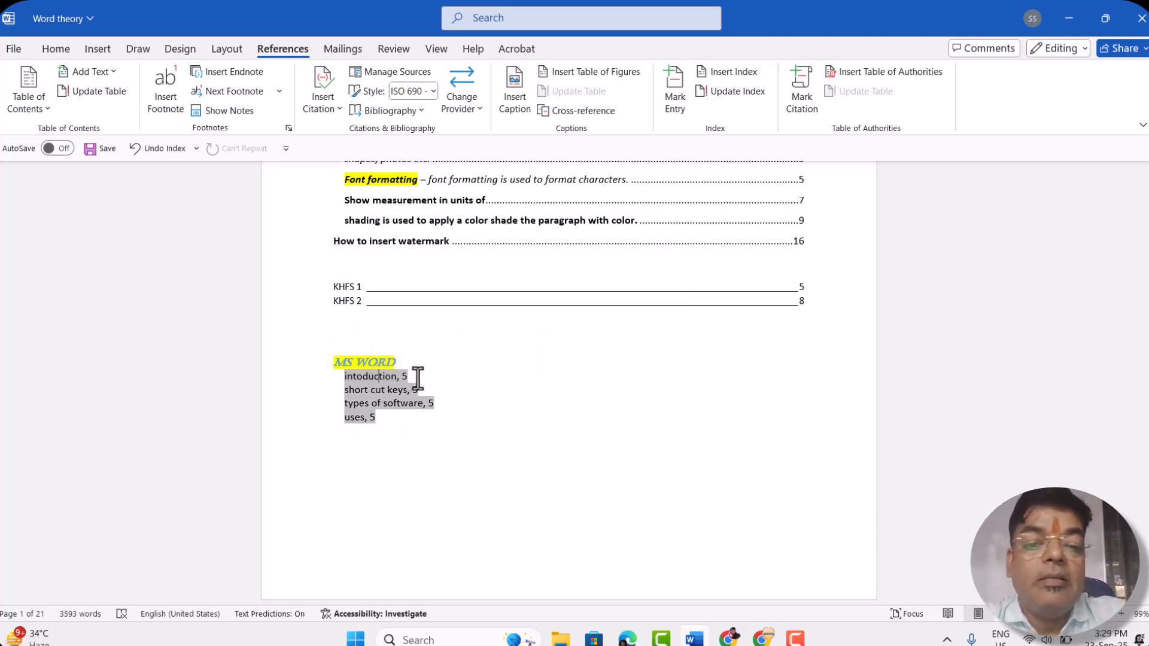
Follow the KHFS 1 link in the list of figures to its caption and return to the index
{"action": "left_click", "coordinate": [398, 293]}
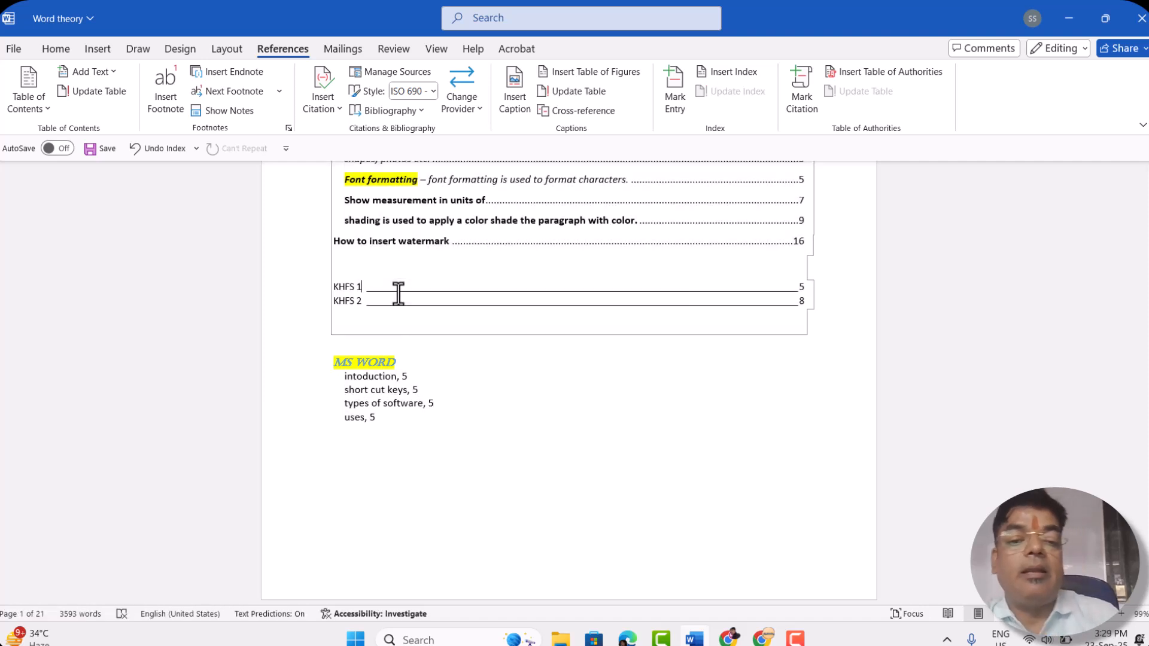
{"action": "left_click", "coordinate": [398, 294], "text": "ctrl"}
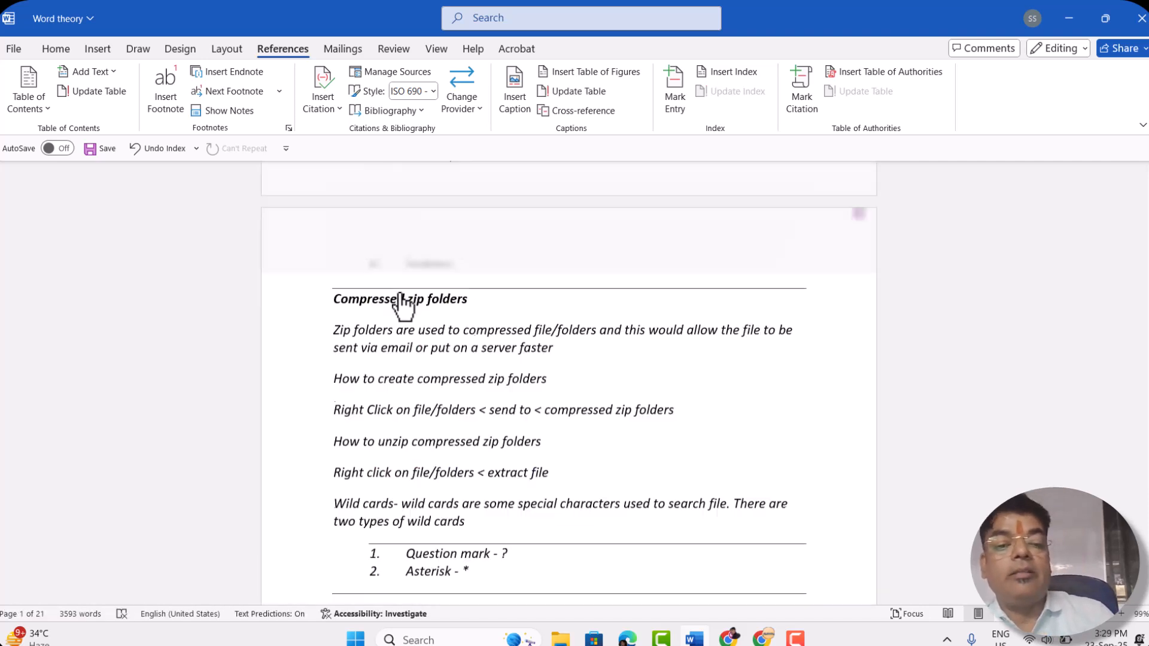
{"action": "scroll", "coordinate": [401, 299], "scroll_direction": "up", "scroll_amount": 20}
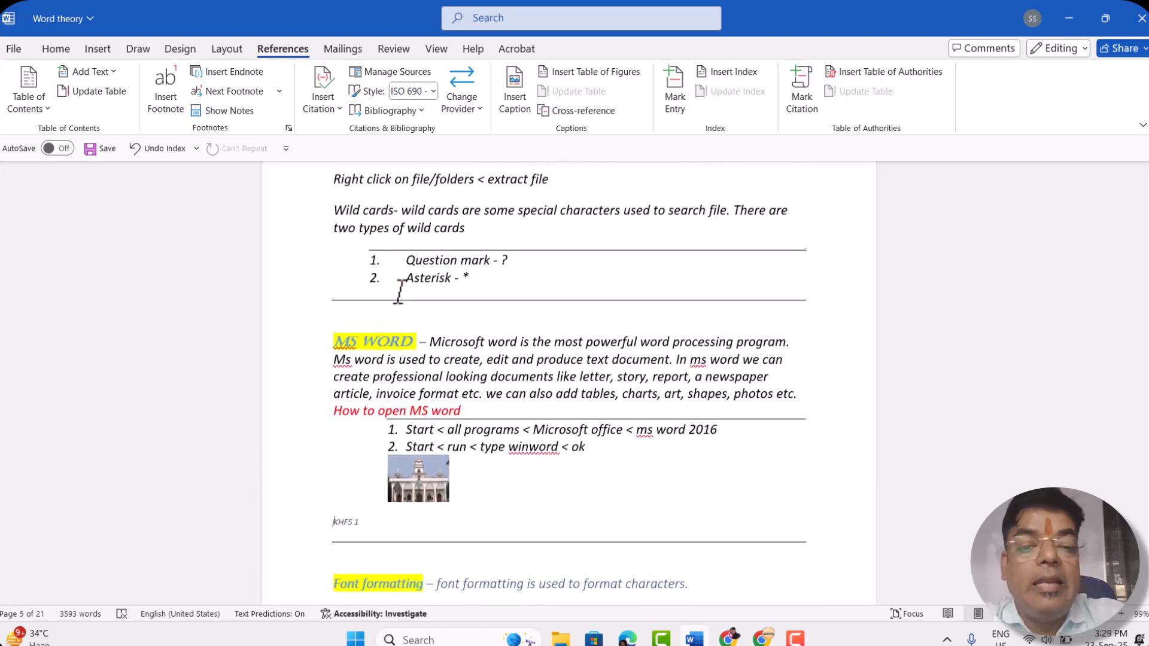
{"action": "scroll", "coordinate": [399, 293], "scroll_direction": "up", "scroll_amount": 20}
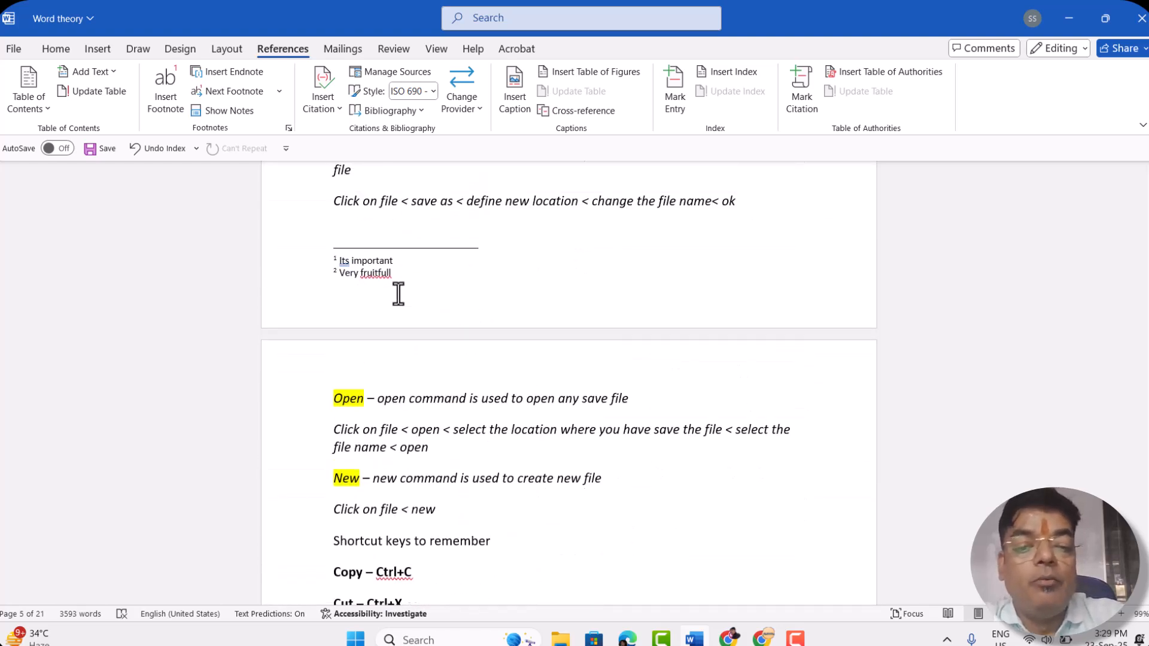
{"action": "scroll", "coordinate": [399, 293], "scroll_direction": "down", "scroll_amount": 5}
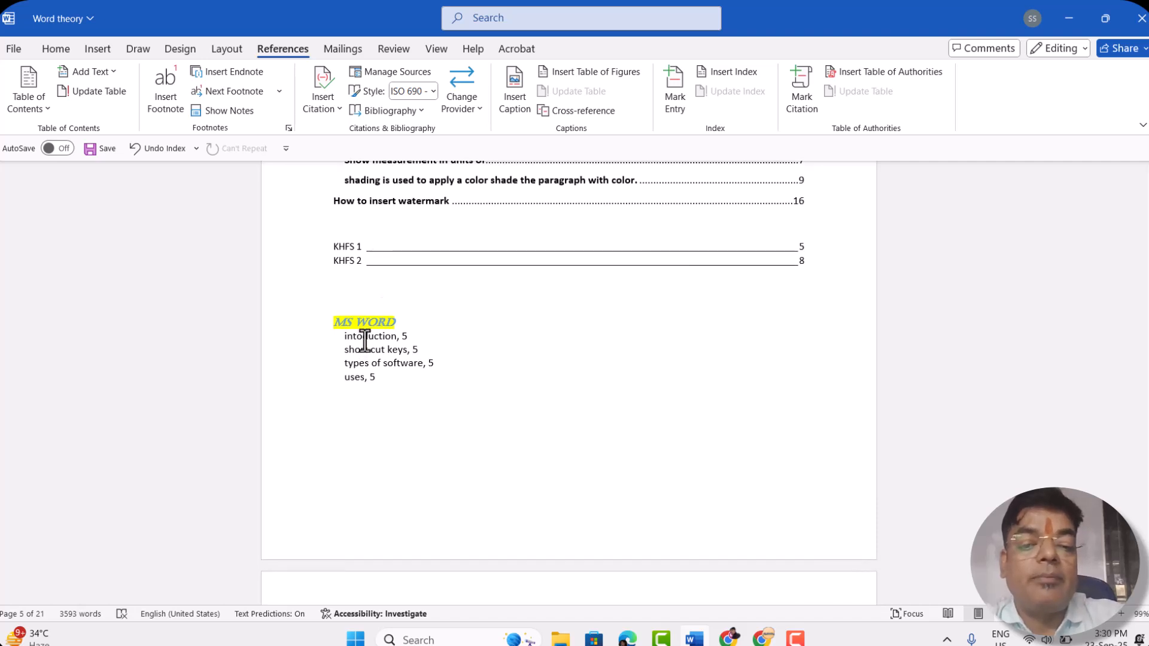
{"action": "left_click", "coordinate": [365, 340]}
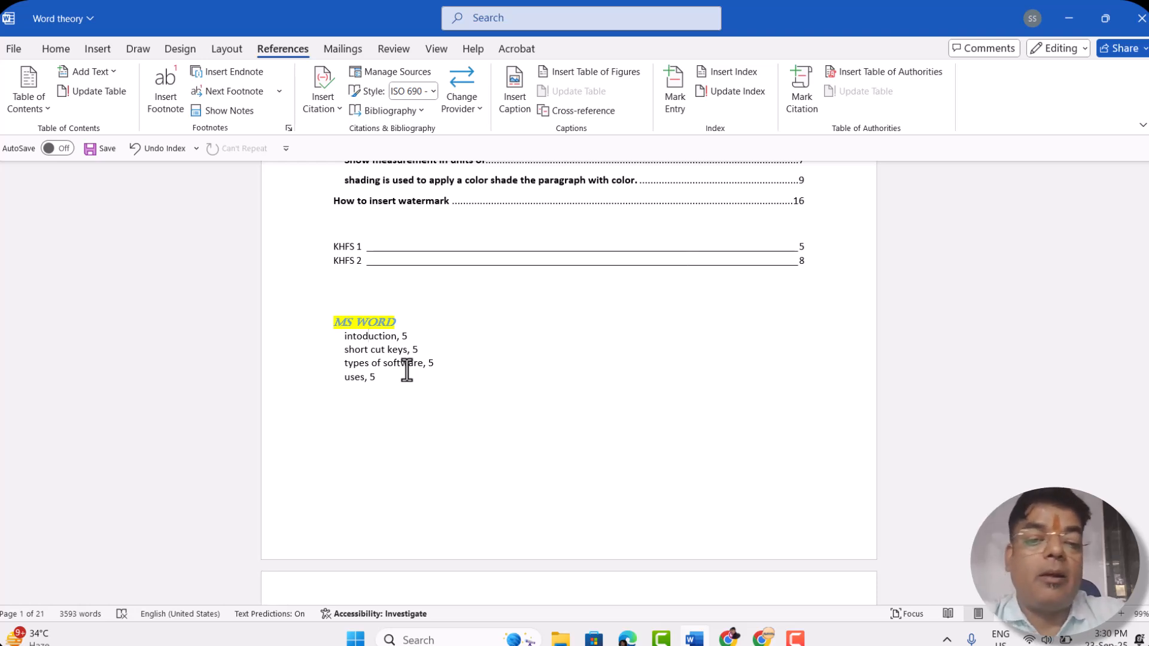
{"action": "left_click", "coordinate": [381, 379]}
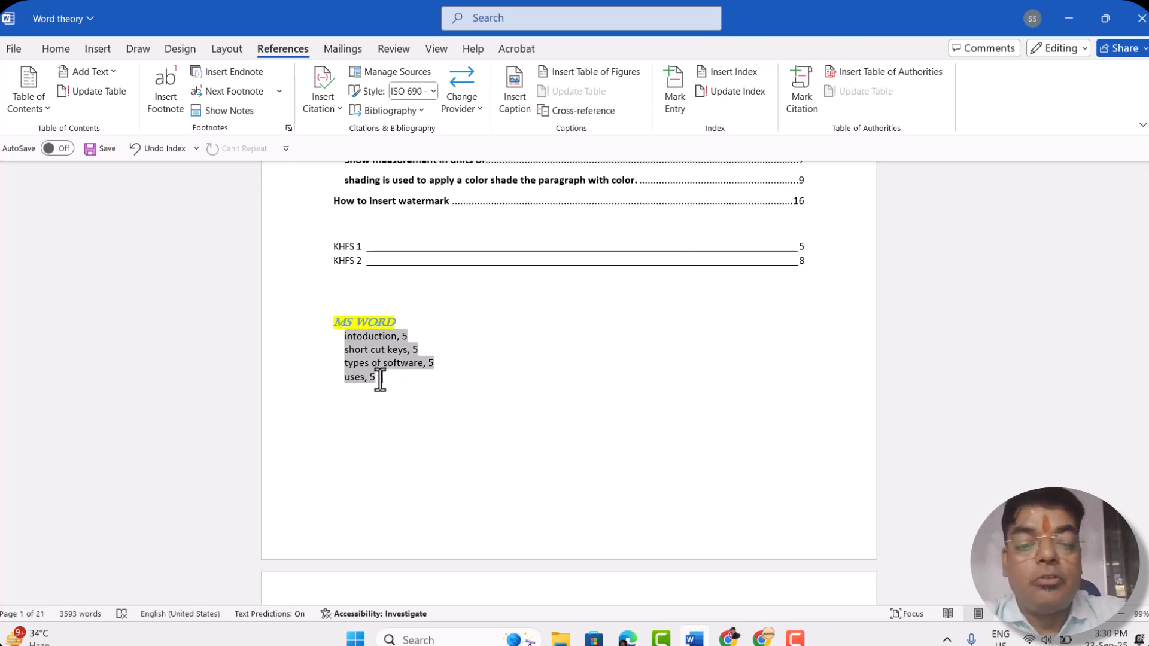
{"action": "scroll", "coordinate": [427, 441], "scroll_direction": "down", "scroll_amount": 1}
{"action": "scroll", "coordinate": [427, 442], "scroll_direction": "up", "scroll_amount": 1}
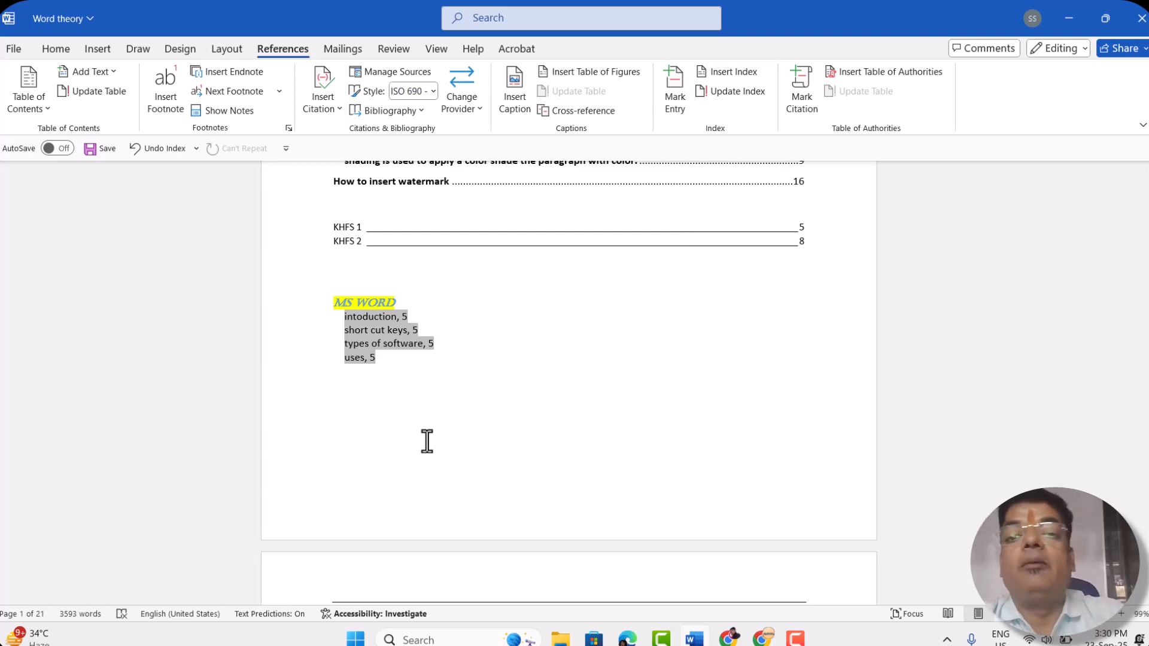
Mark "page border" in the border & shading section as an index entry with the subentry "types"
{"action": "scroll", "coordinate": [427, 441], "scroll_direction": "down", "scroll_amount": 10}
{"action": "scroll", "coordinate": [427, 442], "scroll_direction": "down", "scroll_amount": 15}
{"action": "scroll", "coordinate": [424, 430], "scroll_direction": "down", "scroll_amount": 15}
{"action": "scroll", "coordinate": [425, 430], "scroll_direction": "down", "scroll_amount": 15}
{"action": "scroll", "coordinate": [425, 430], "scroll_direction": "down", "scroll_amount": 12}
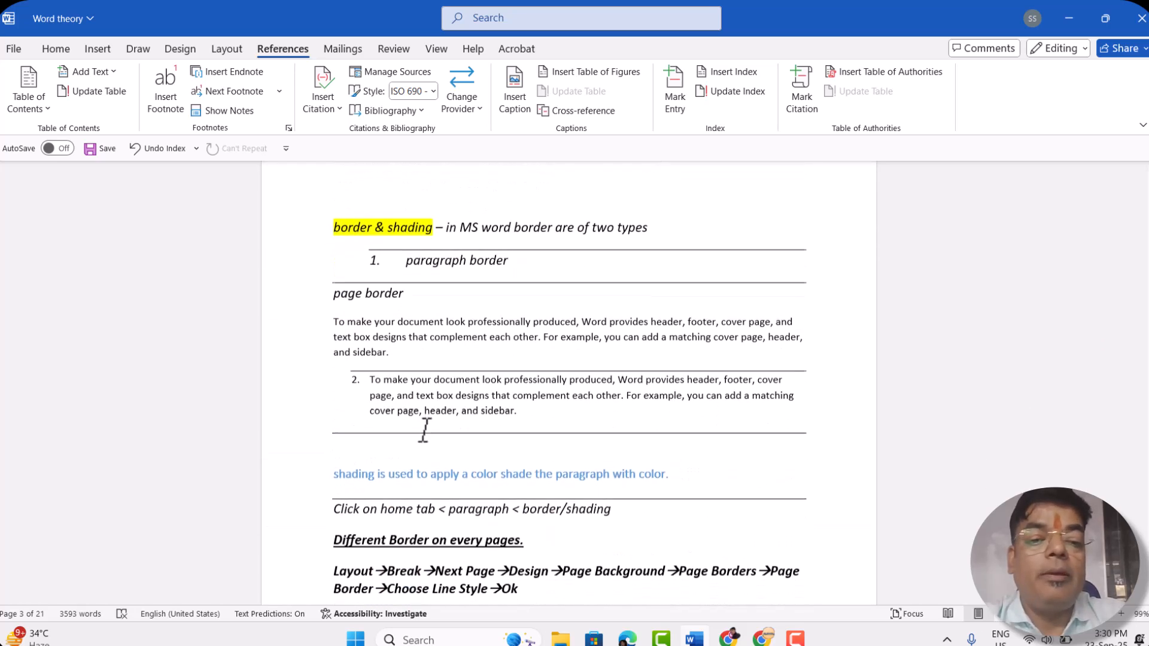
{"action": "scroll", "coordinate": [425, 431], "scroll_direction": "down", "scroll_amount": 3}
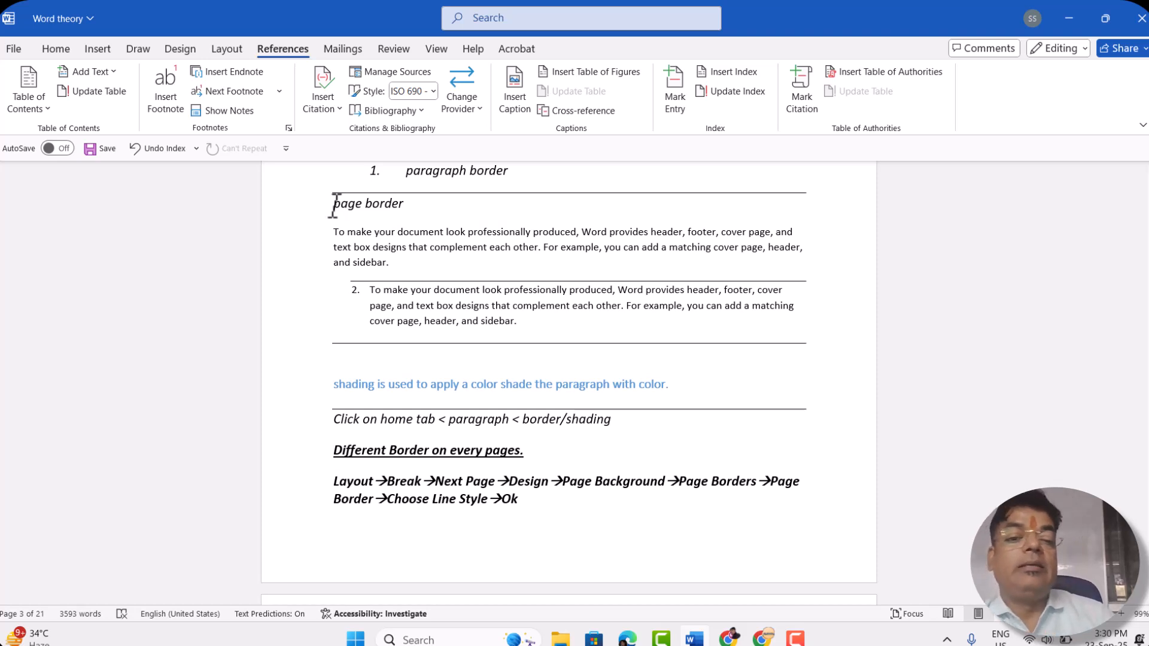
{"action": "left_click_drag", "start_coordinate": [333, 207], "coordinate": [410, 204]}
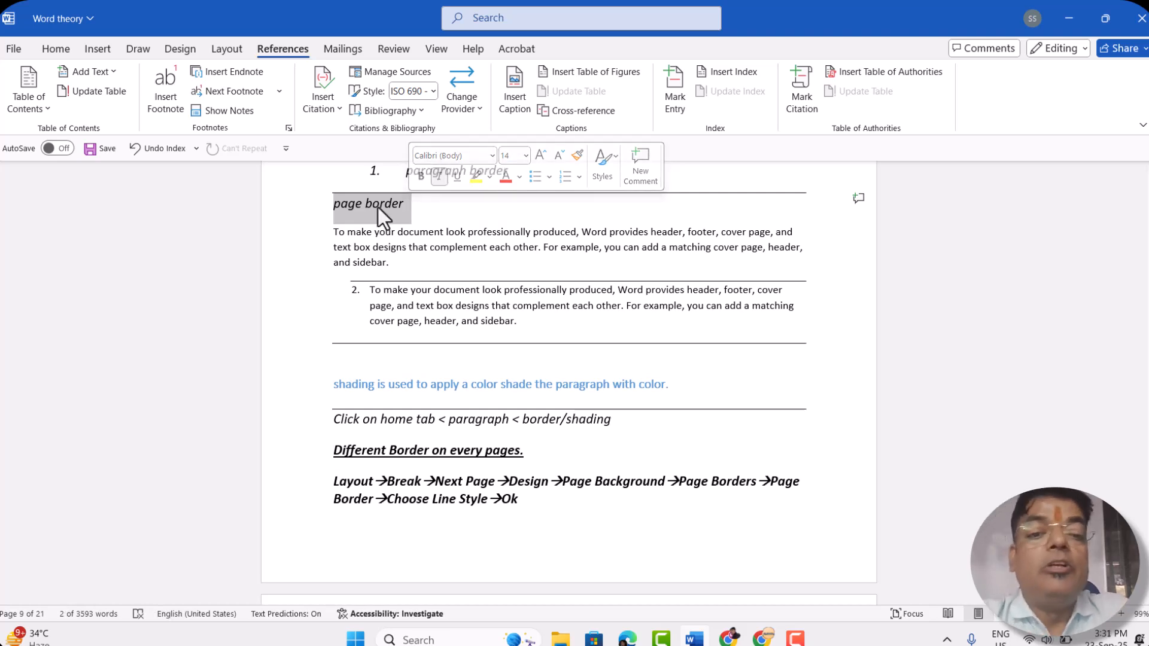
{"action": "left_click", "coordinate": [515, 95]}
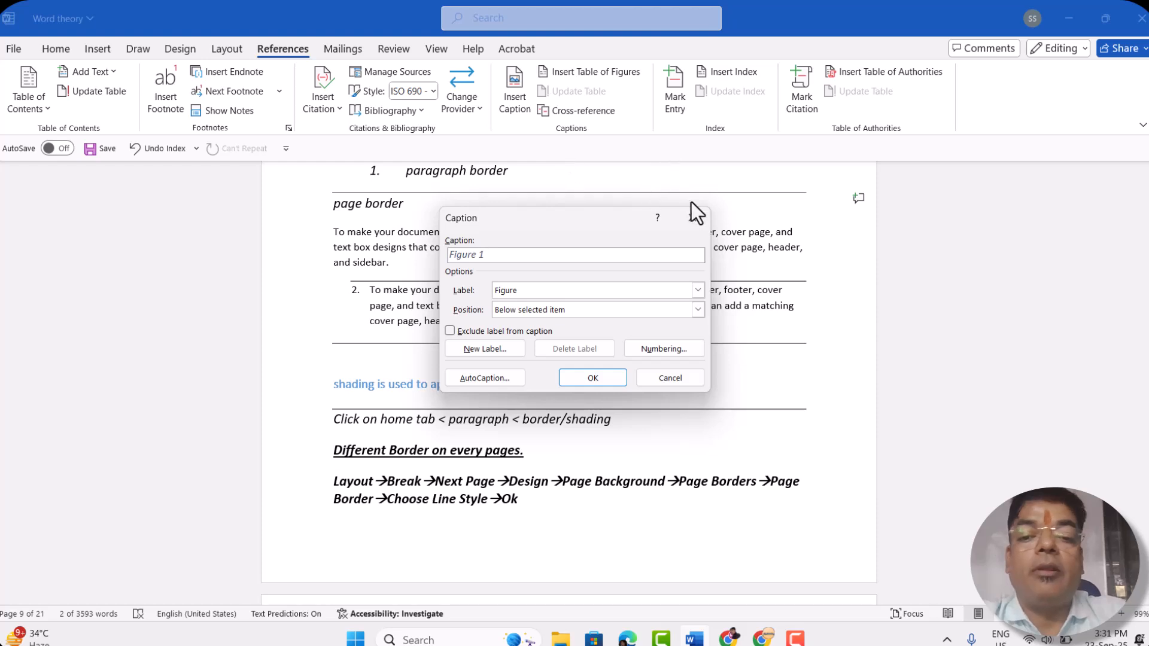
{"action": "left_click", "coordinate": [692, 217]}
{"action": "left_click", "coordinate": [680, 82]}
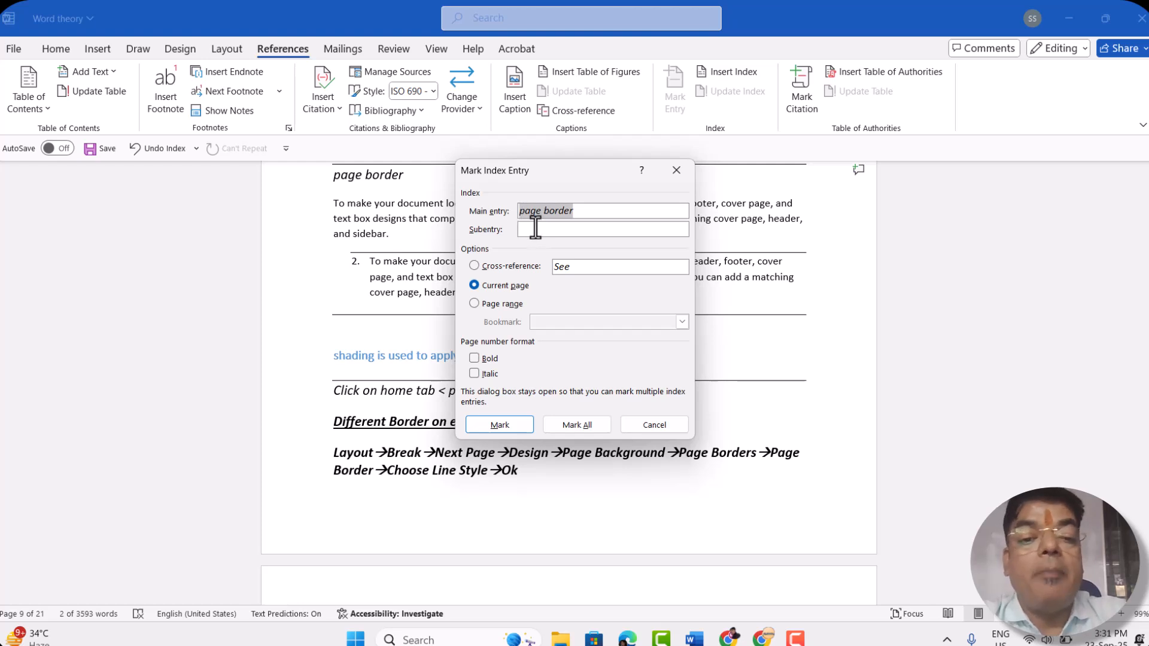
{"action": "left_click", "coordinate": [535, 228]}
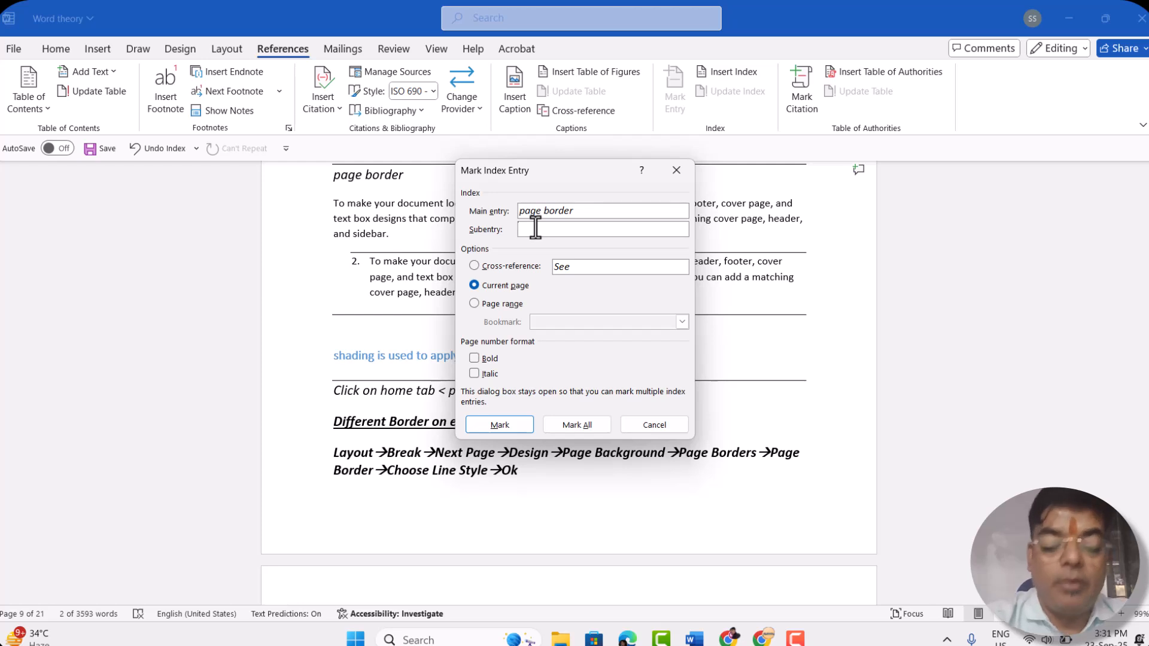
{"action": "type", "text": "typ"}
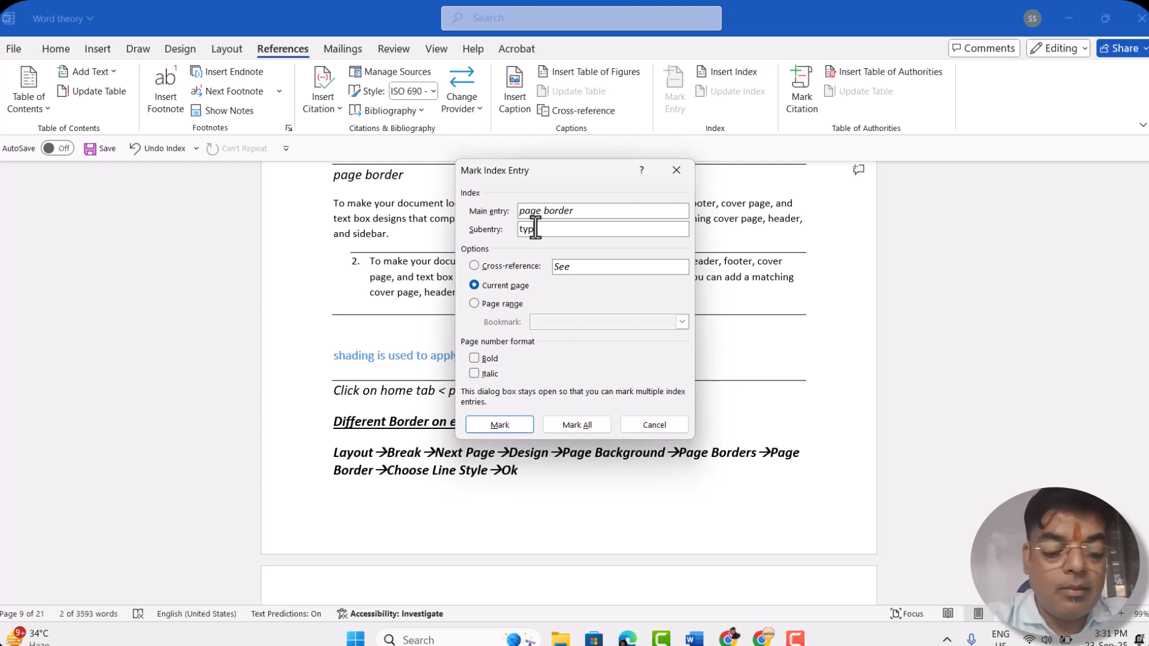
{"action": "type", "text": "es"}
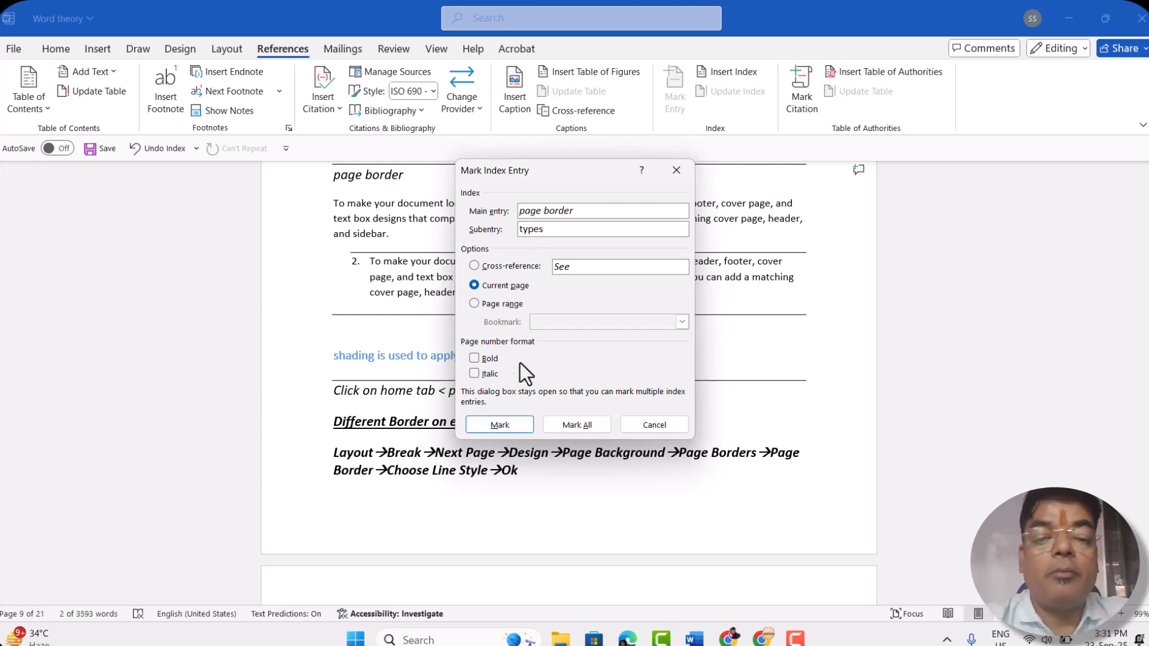
{"action": "left_click", "coordinate": [499, 425]}
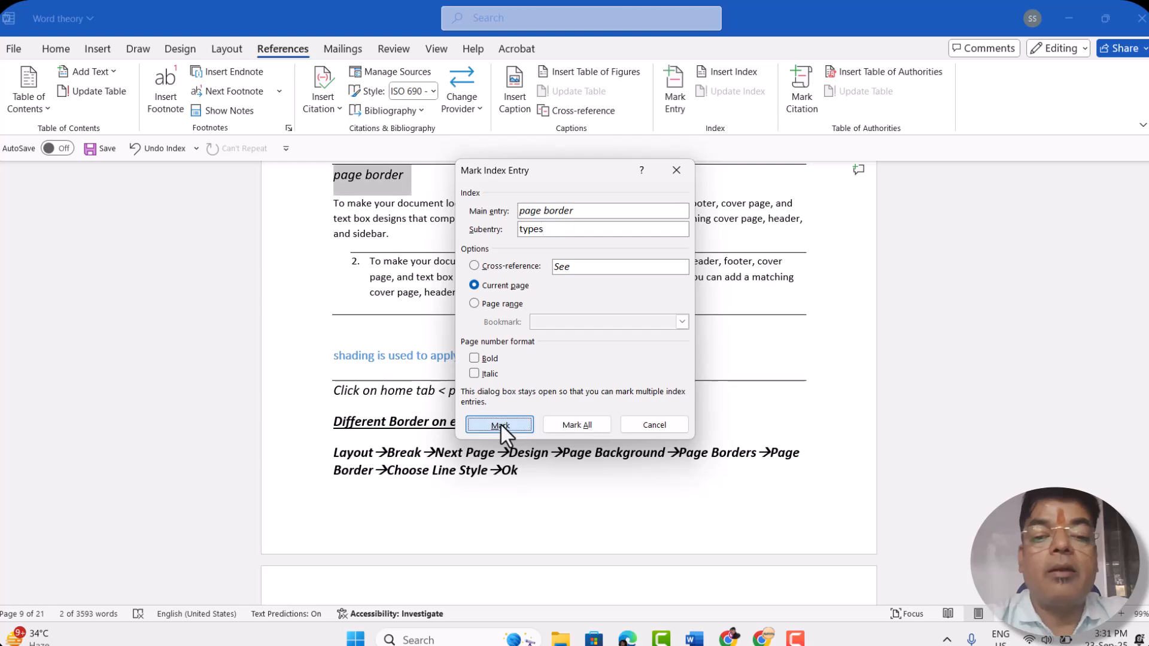
Mark another index entry for "page border" with the subentry "margine"
{"action": "left_click", "coordinate": [567, 234]}
{"action": "key", "text": "BackSpace"}
{"action": "key", "text": "BackSpace"}
{"action": "key", "text": "BackSpace"}
{"action": "key", "text": "BackSpace"}
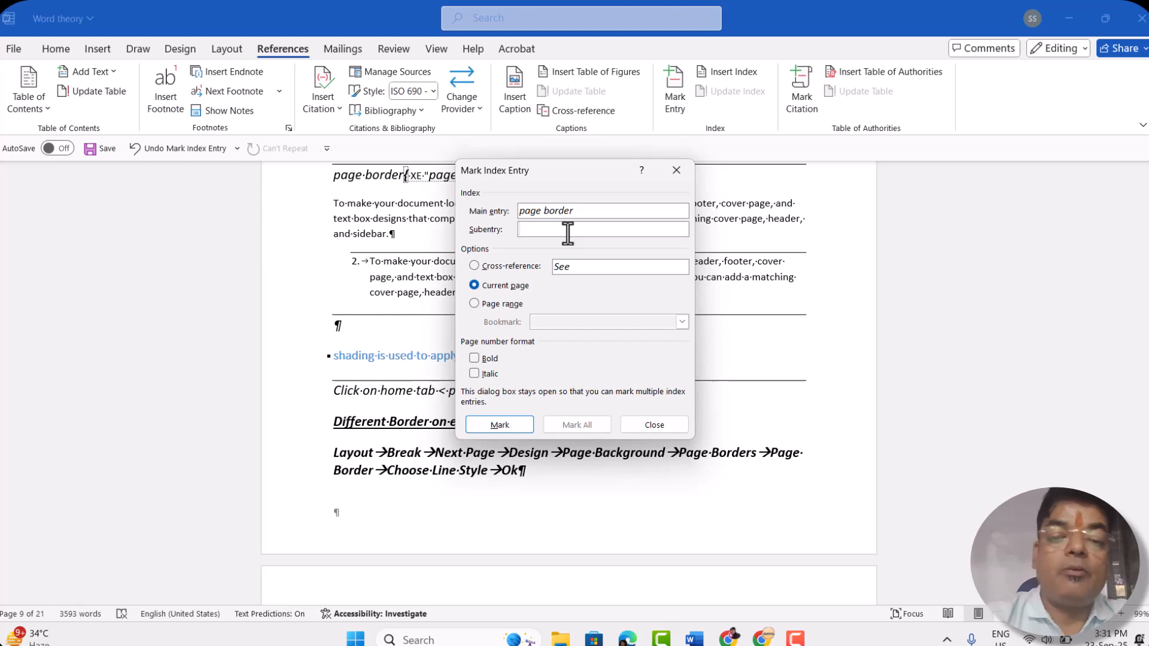
{"action": "type", "text": "margine"}
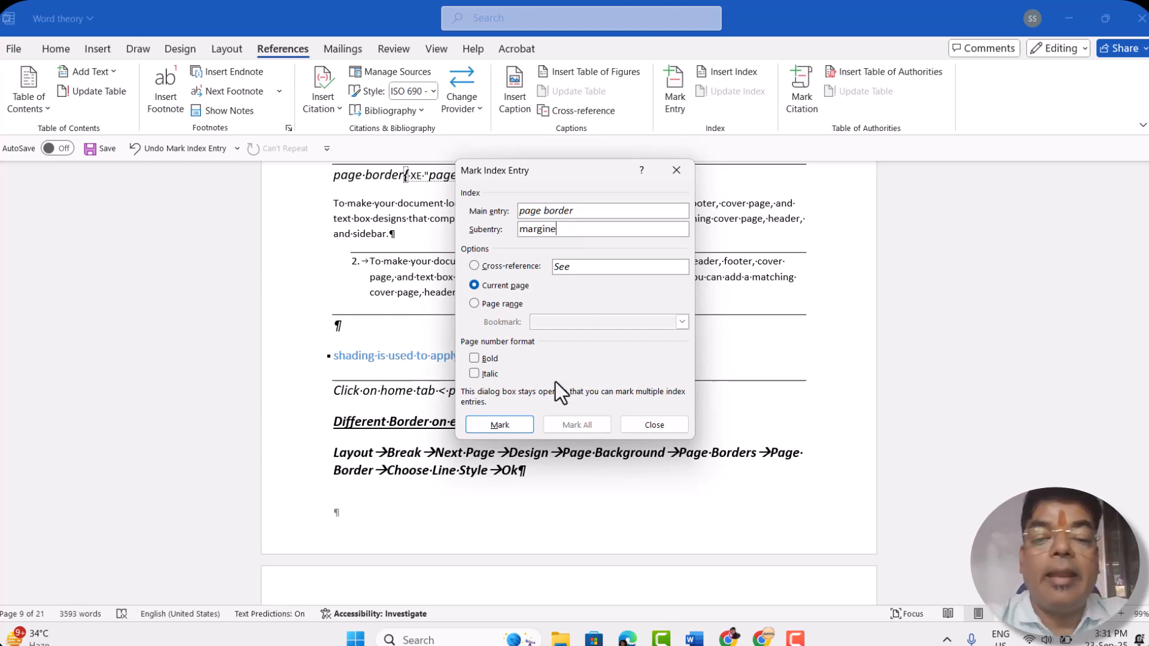
{"action": "left_click", "coordinate": [505, 426]}
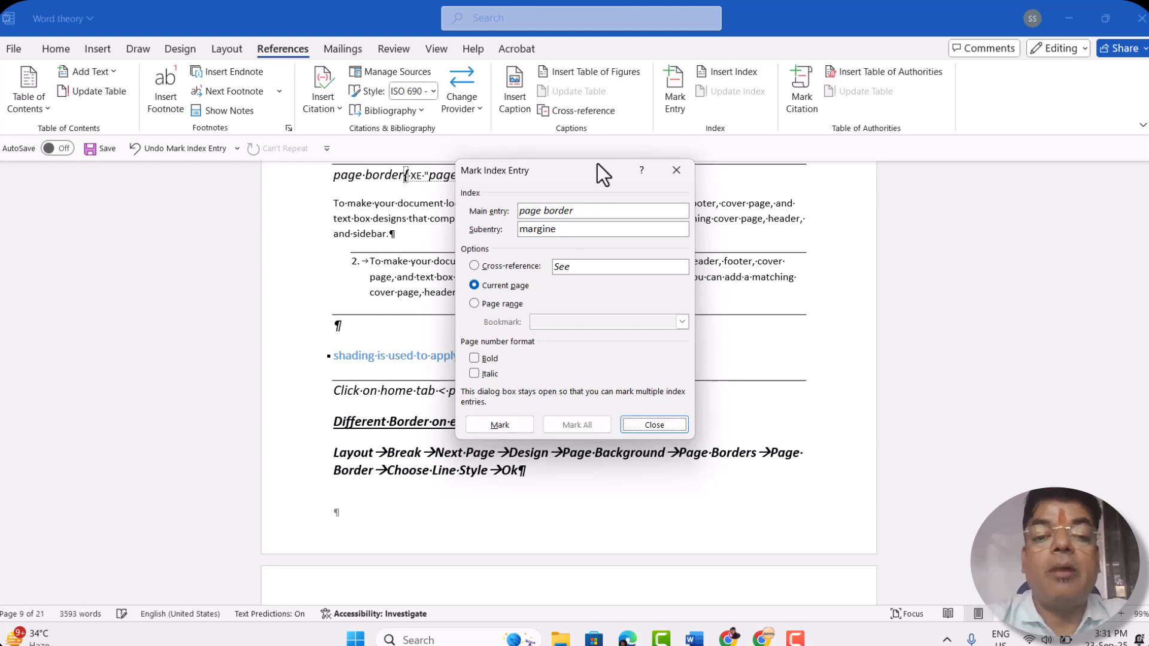
Mark a further "page border" index entry with the subentry "bottom"
{"action": "left_click", "coordinate": [568, 234]}
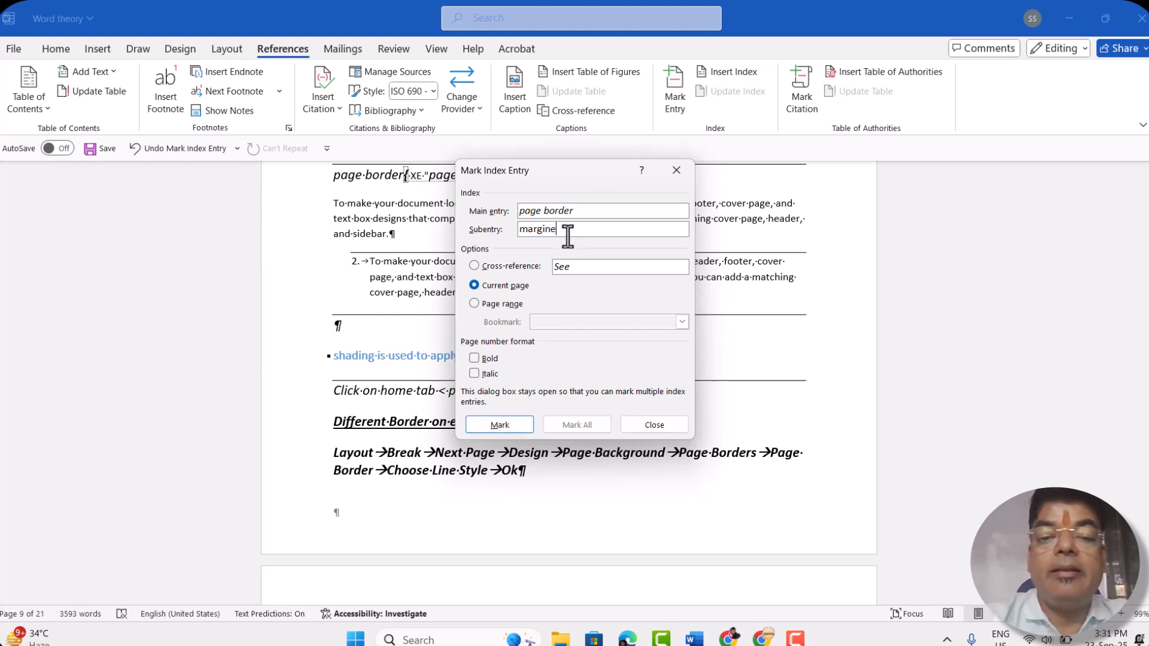
{"action": "key", "text": "BackSpace"}
{"action": "key", "text": "BackSpace"}
{"action": "key", "text": "BackSpace"}
{"action": "key", "text": "BackSpace"}
{"action": "key", "text": "BackSpace"}
{"action": "key", "text": "BackSpace"}
{"action": "key", "text": "BackSpace"}
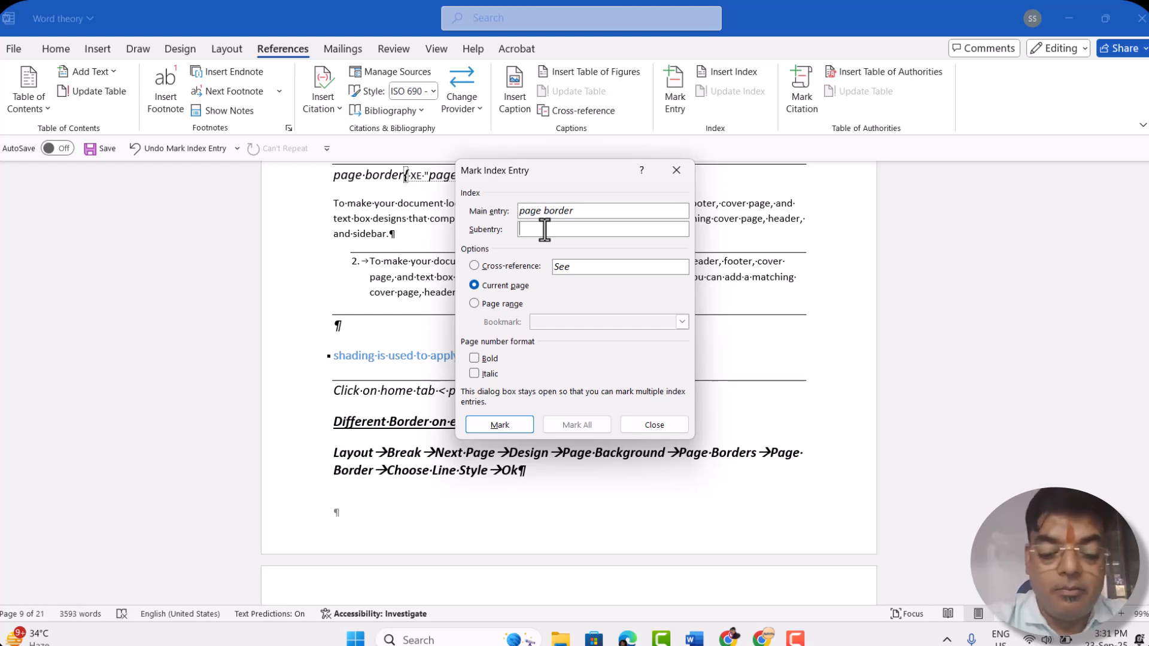
{"action": "type", "text": "b"}
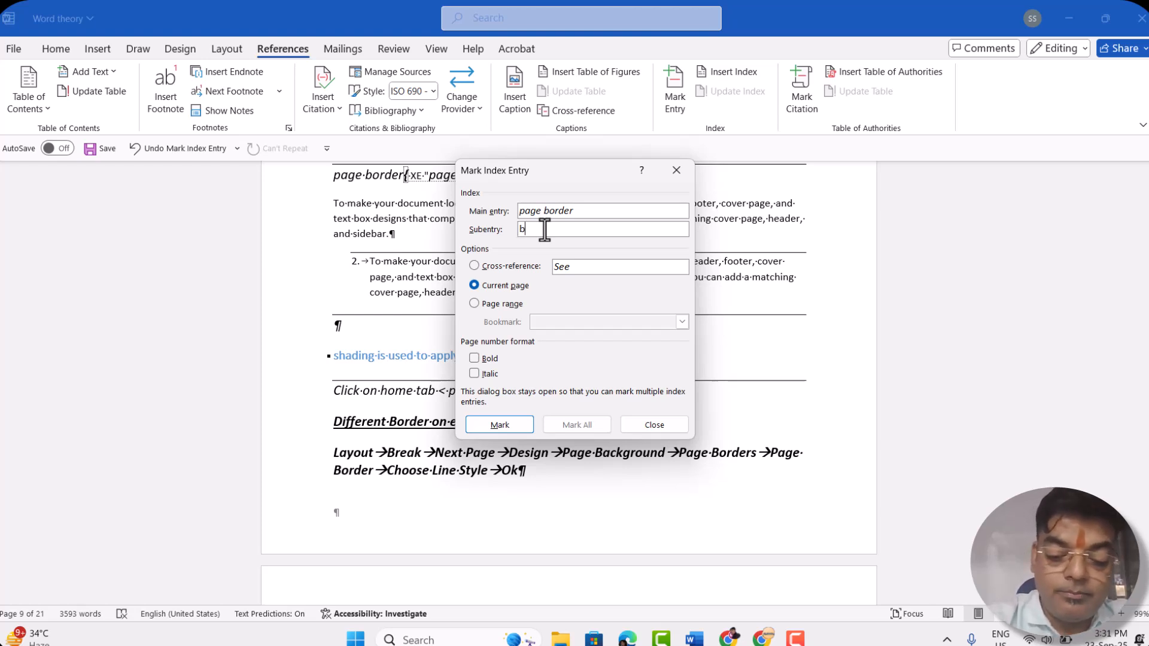
{"action": "type", "text": "ottom"}
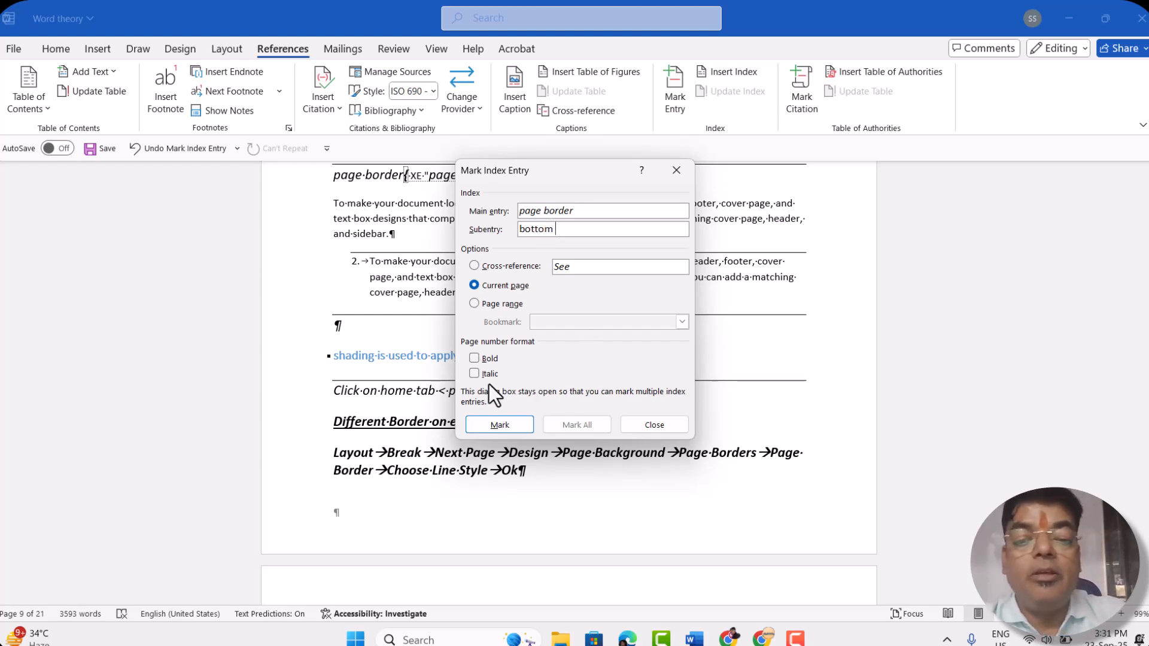
{"action": "left_click", "coordinate": [497, 422]}
Mark the "page border" index entry with the subentry "all border" and finish marking entries
{"action": "left_click", "coordinate": [562, 229]}
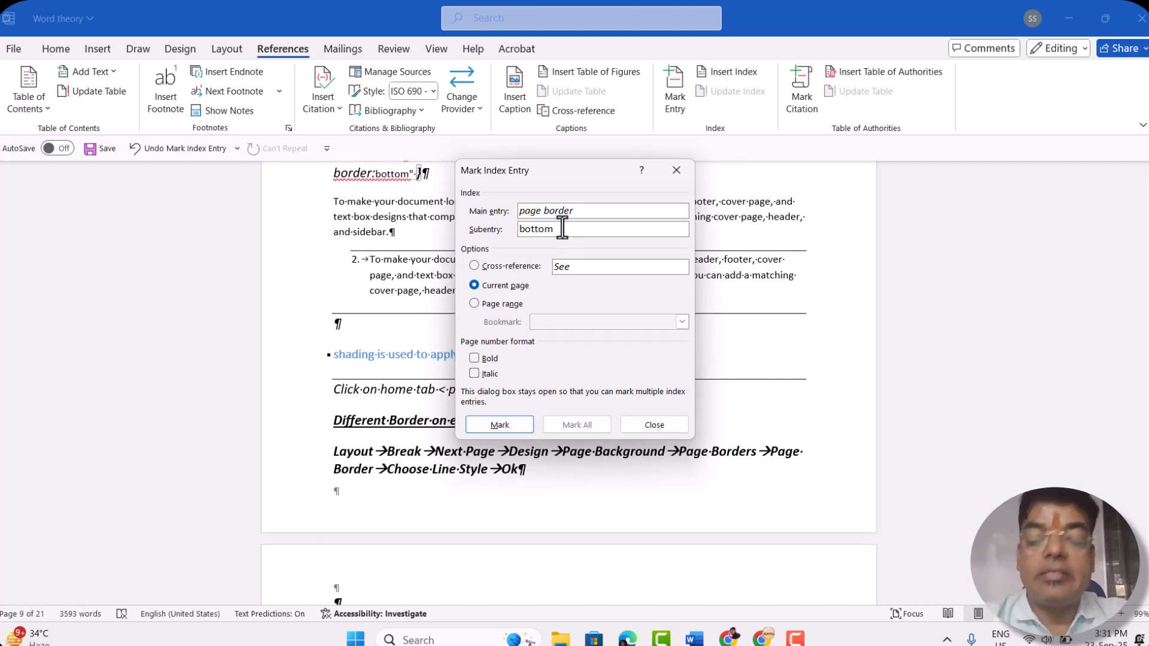
{"action": "key", "text": "BackSpace"}
{"action": "key", "text": "BackSpace"}
{"action": "key", "text": "BackSpace"}
{"action": "key", "text": "BackSpace"}
{"action": "key", "text": "BackSpace"}
{"action": "key", "text": "BackSpace"}
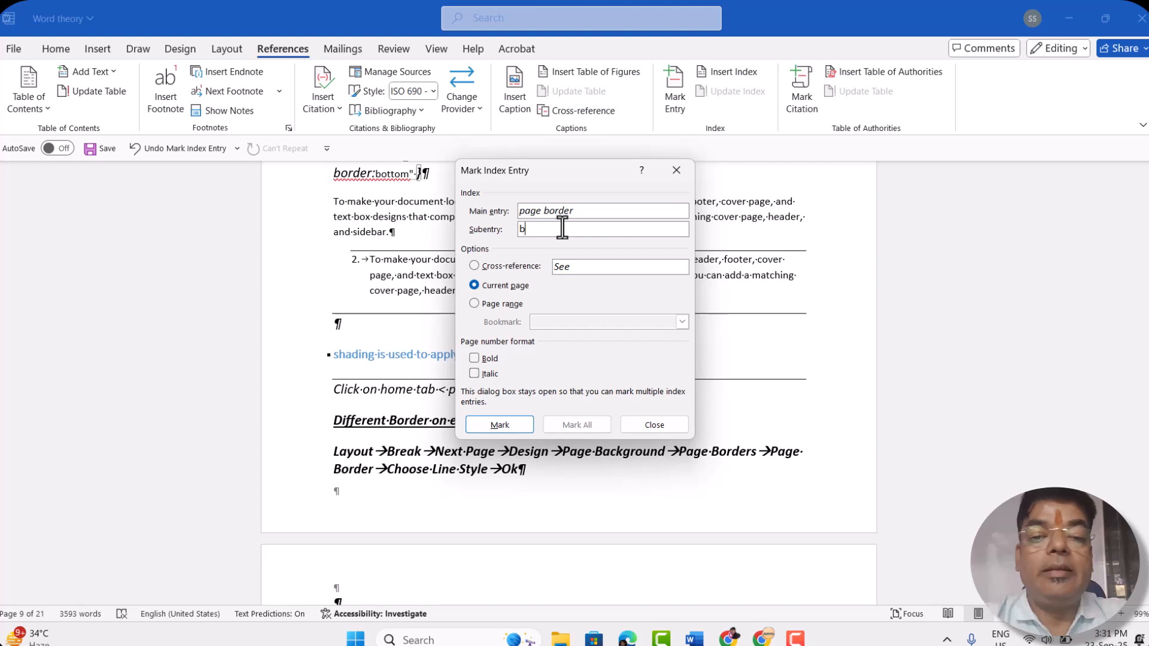
{"action": "type", "text": "all"}
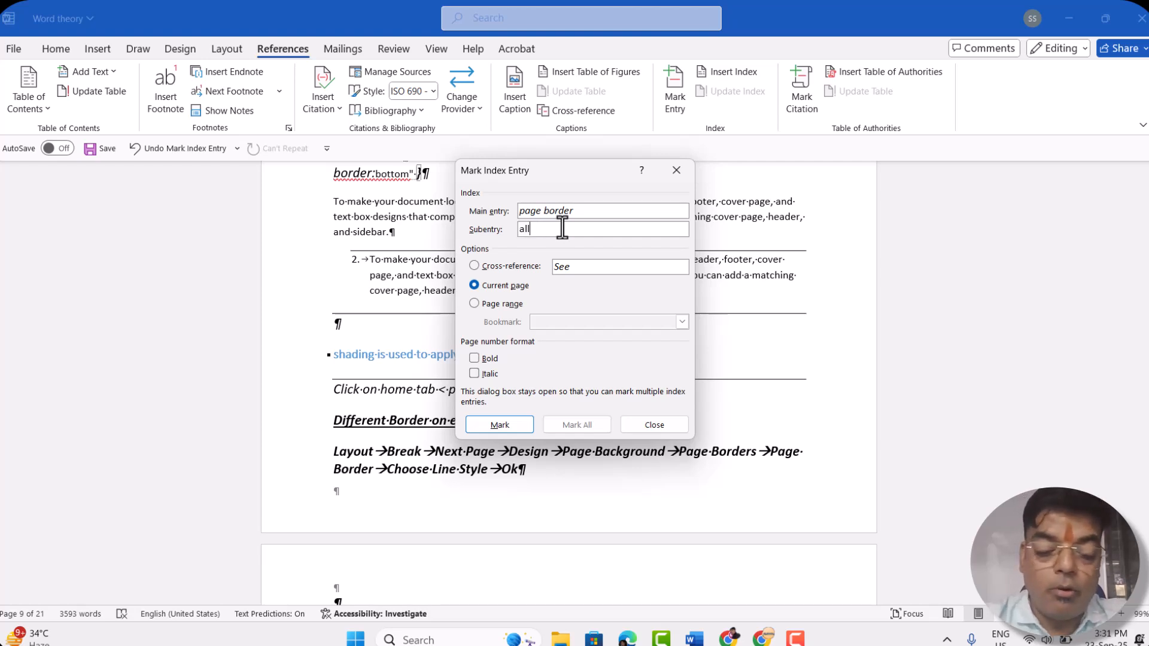
{"action": "type", "text": " border"}
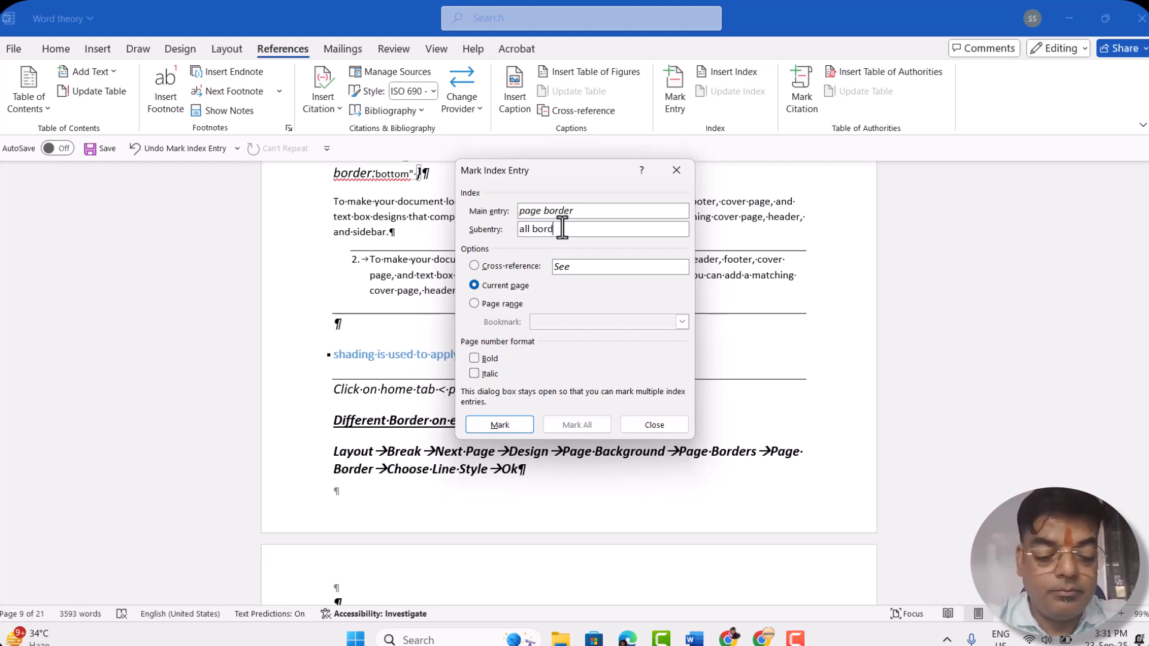
{"action": "left_click", "coordinate": [486, 425]}
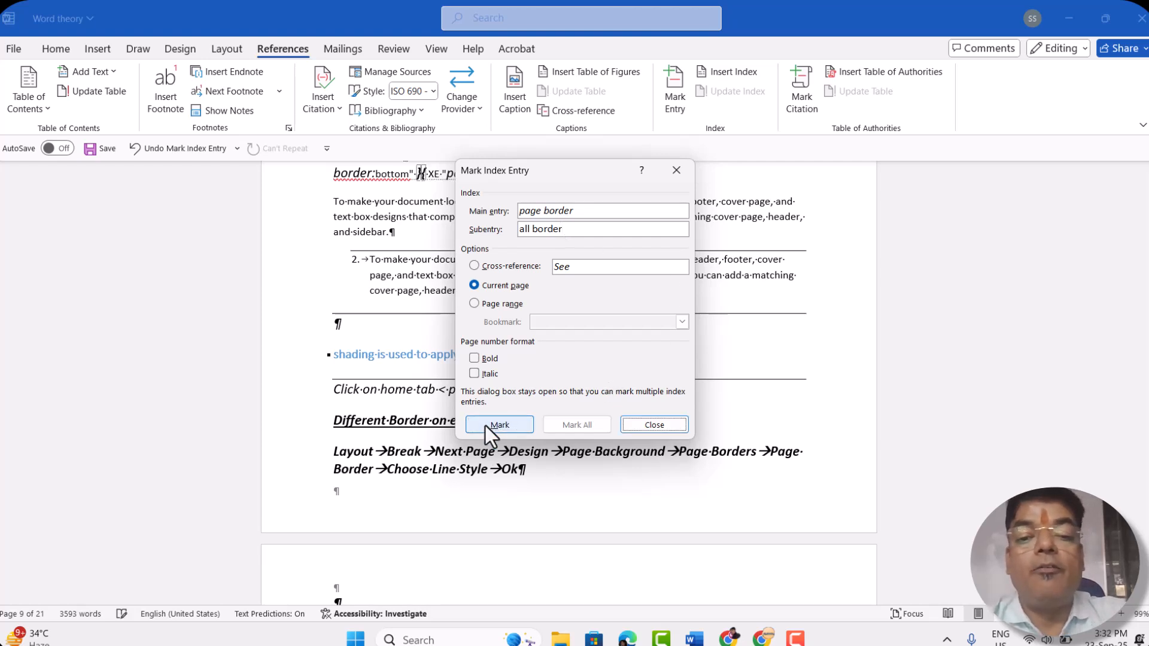
{"action": "left_click", "coordinate": [651, 426]}
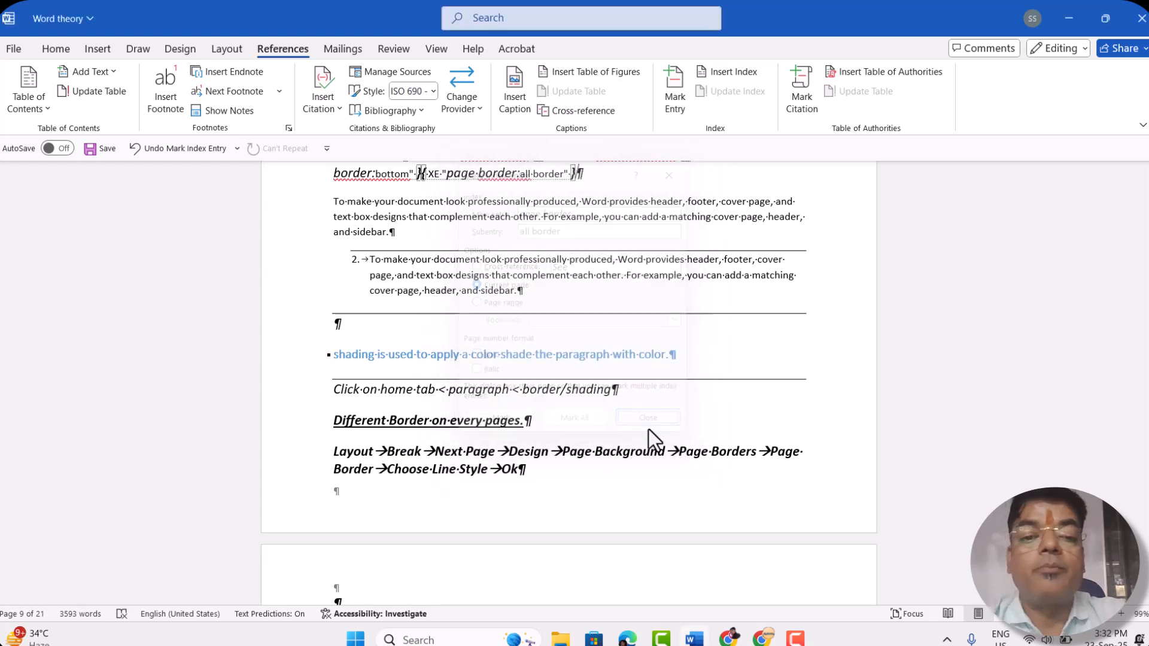
Hide the formatting marks and index field codes around the "page border" heading
{"action": "scroll", "coordinate": [525, 289], "scroll_direction": "up", "scroll_amount": 3}
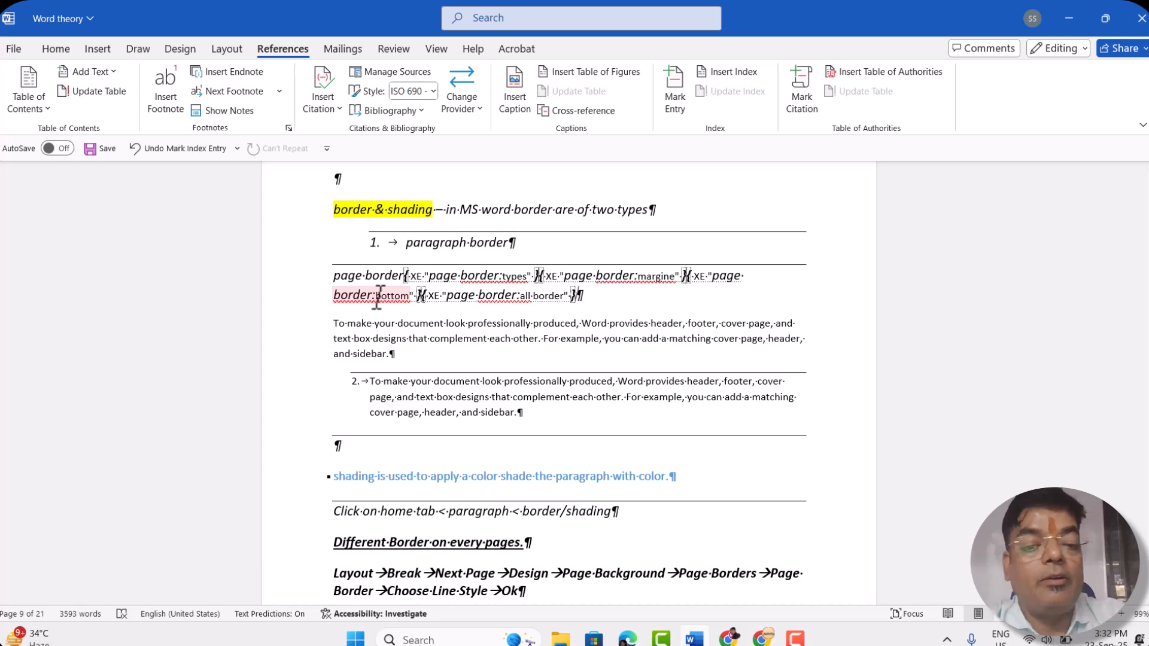
{"action": "left_click", "coordinate": [62, 48]}
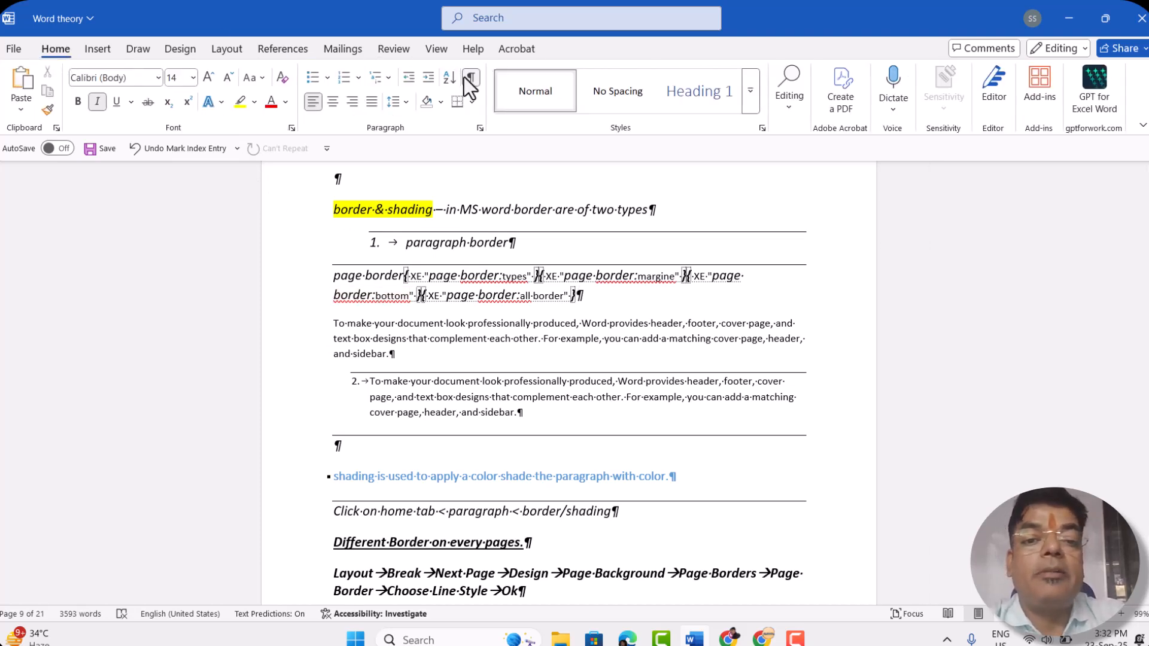
{"action": "left_click", "coordinate": [471, 78]}
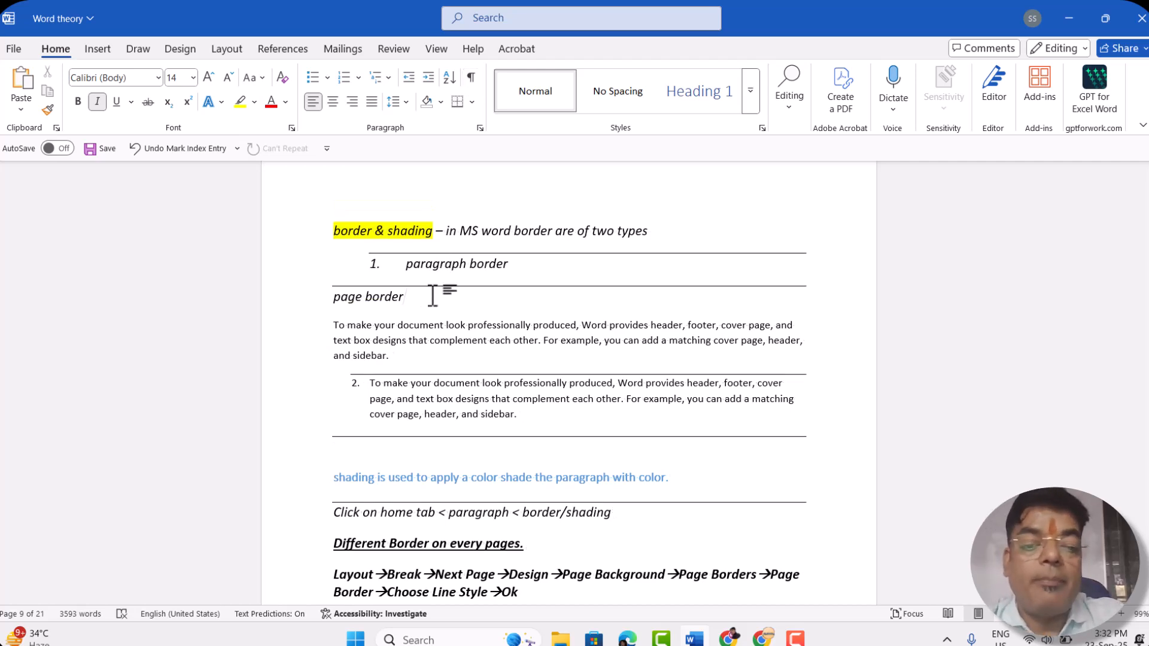
Insert a one-column indented index in Classic format below the MS WORD index on the first page, keeping the existing index
{"action": "scroll", "coordinate": [432, 295], "scroll_direction": "up", "scroll_amount": 5}
{"action": "scroll", "coordinate": [433, 294], "scroll_direction": "up", "scroll_amount": 20}
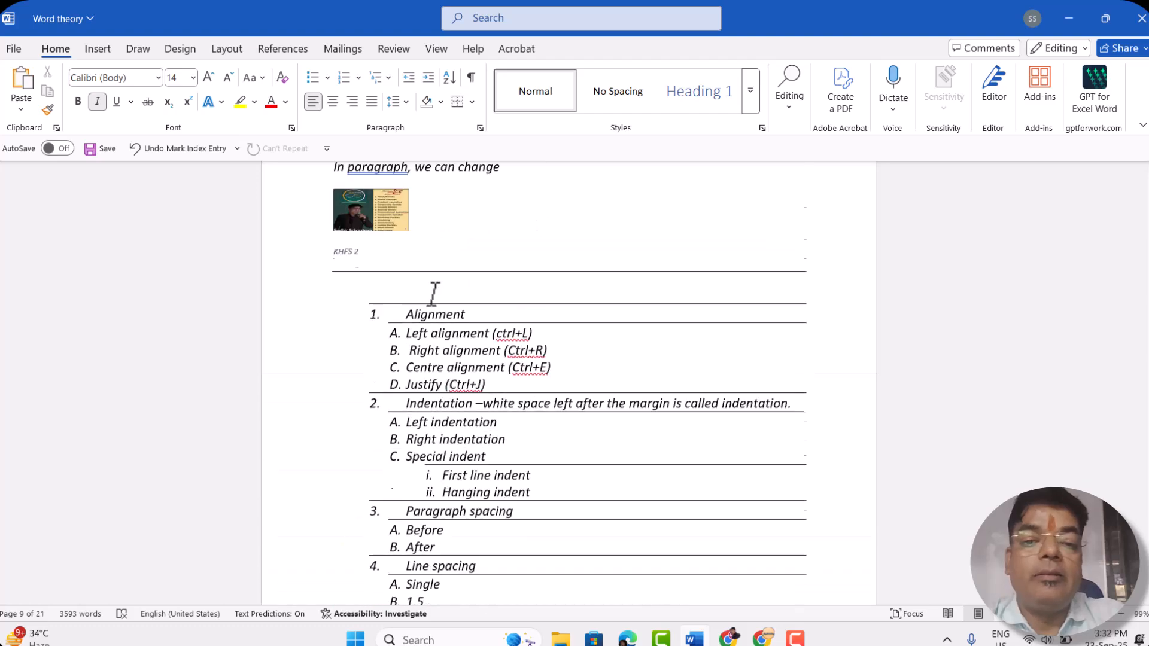
{"action": "scroll", "coordinate": [432, 295], "scroll_direction": "up", "scroll_amount": 20}
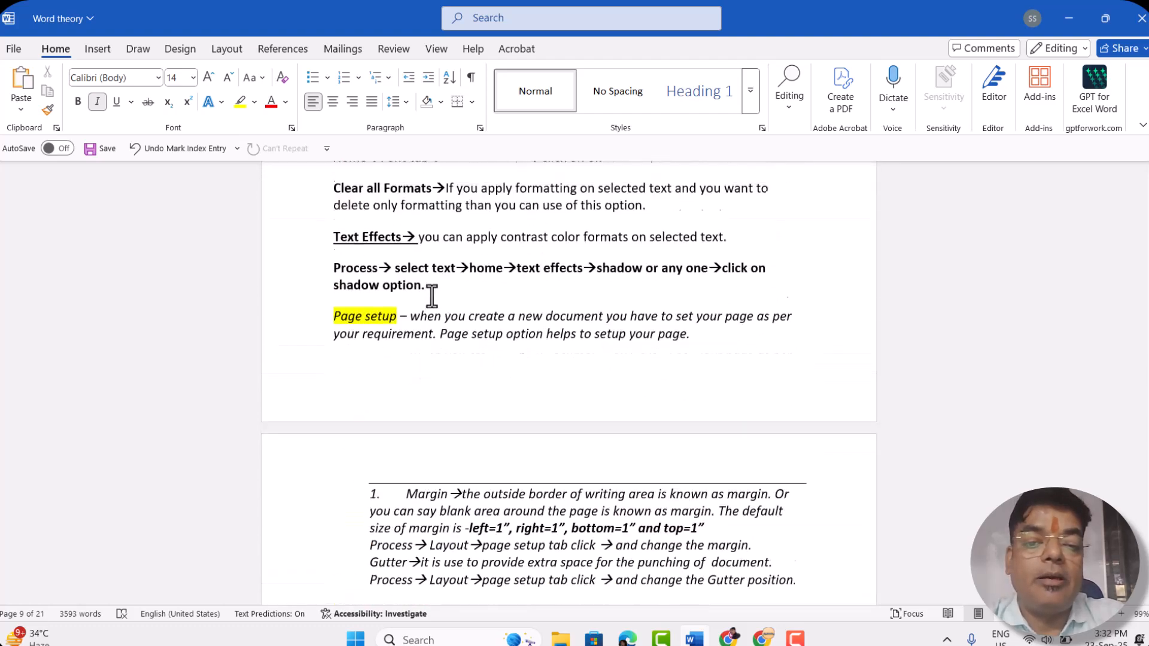
{"action": "scroll", "coordinate": [432, 296], "scroll_direction": "up", "scroll_amount": 20}
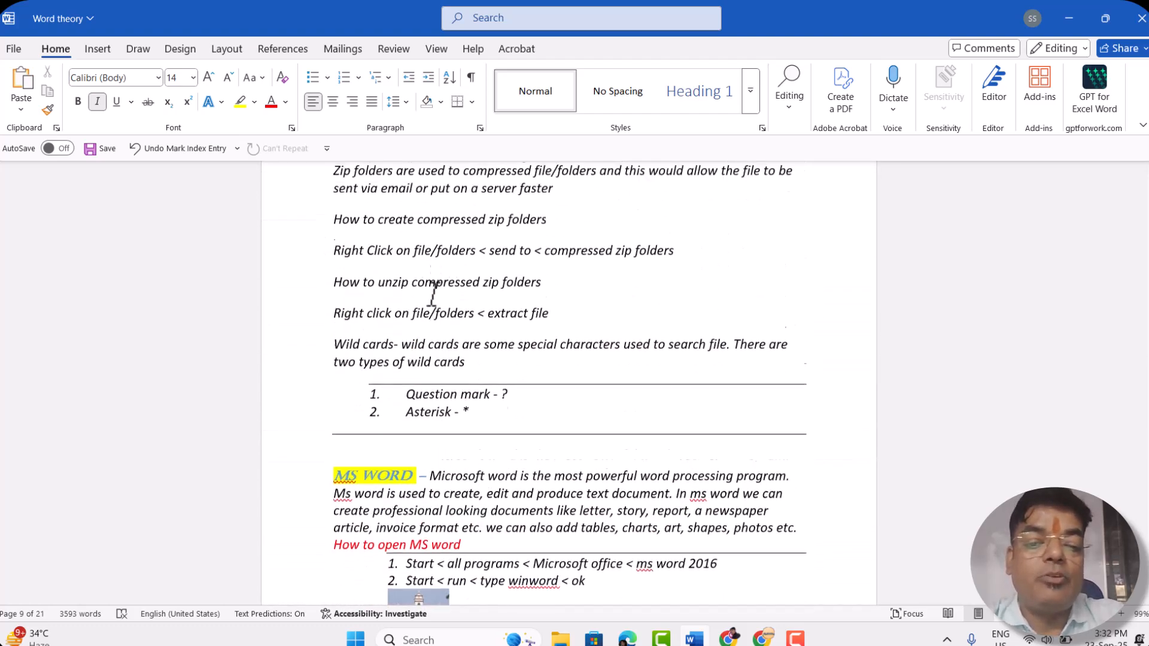
{"action": "scroll", "coordinate": [432, 295], "scroll_direction": "up", "scroll_amount": 20}
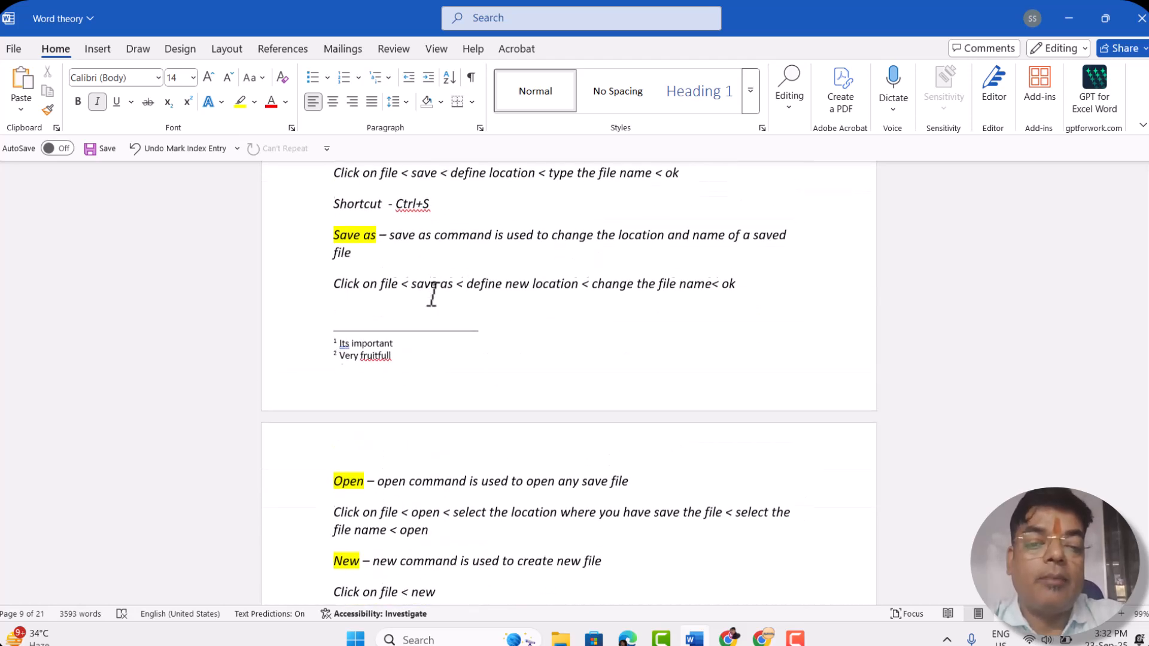
{"action": "scroll", "coordinate": [432, 299], "scroll_direction": "up", "scroll_amount": 7}
{"action": "scroll", "coordinate": [431, 295], "scroll_direction": "down", "scroll_amount": 3}
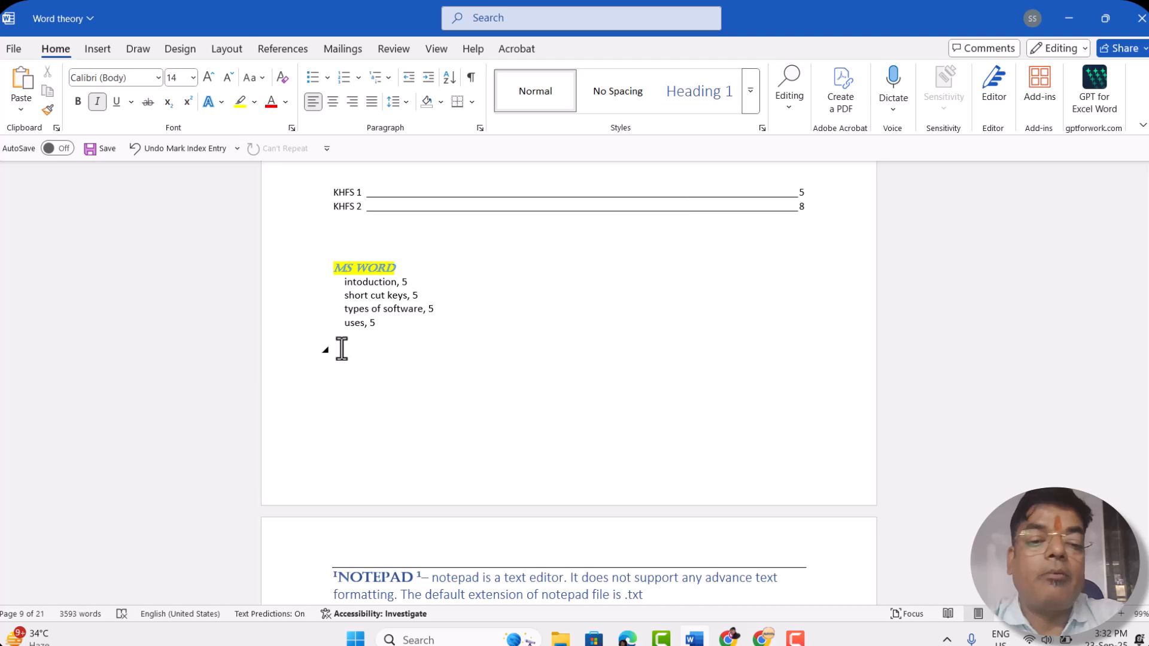
{"action": "left_click", "coordinate": [341, 349]}
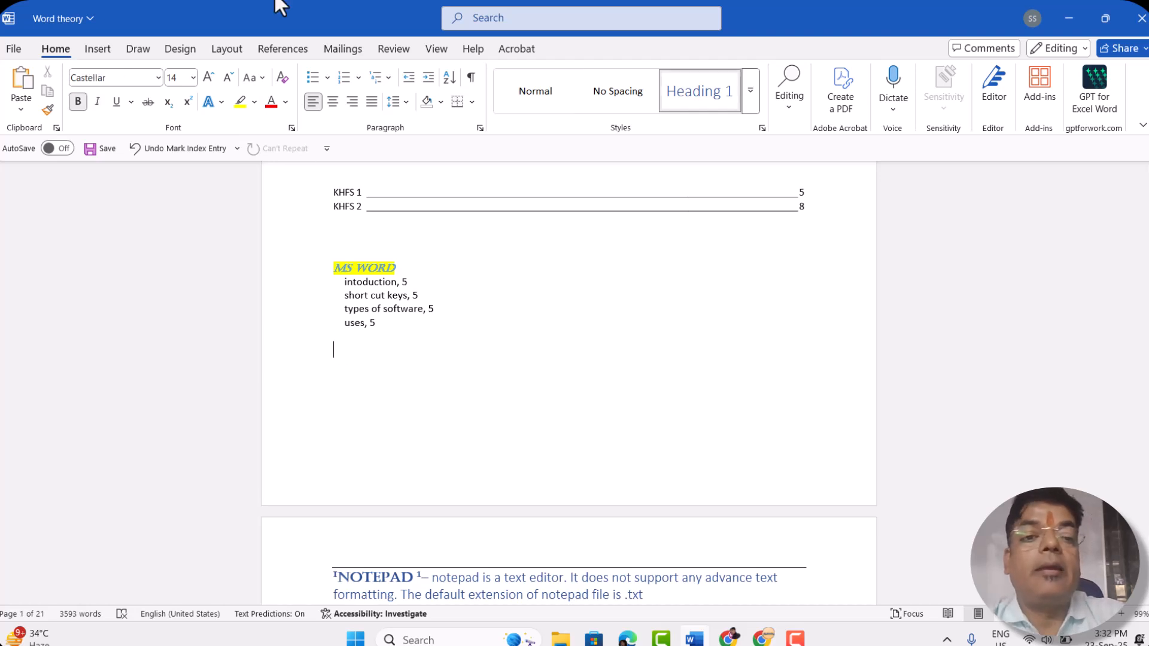
{"action": "left_click", "coordinate": [271, 48]}
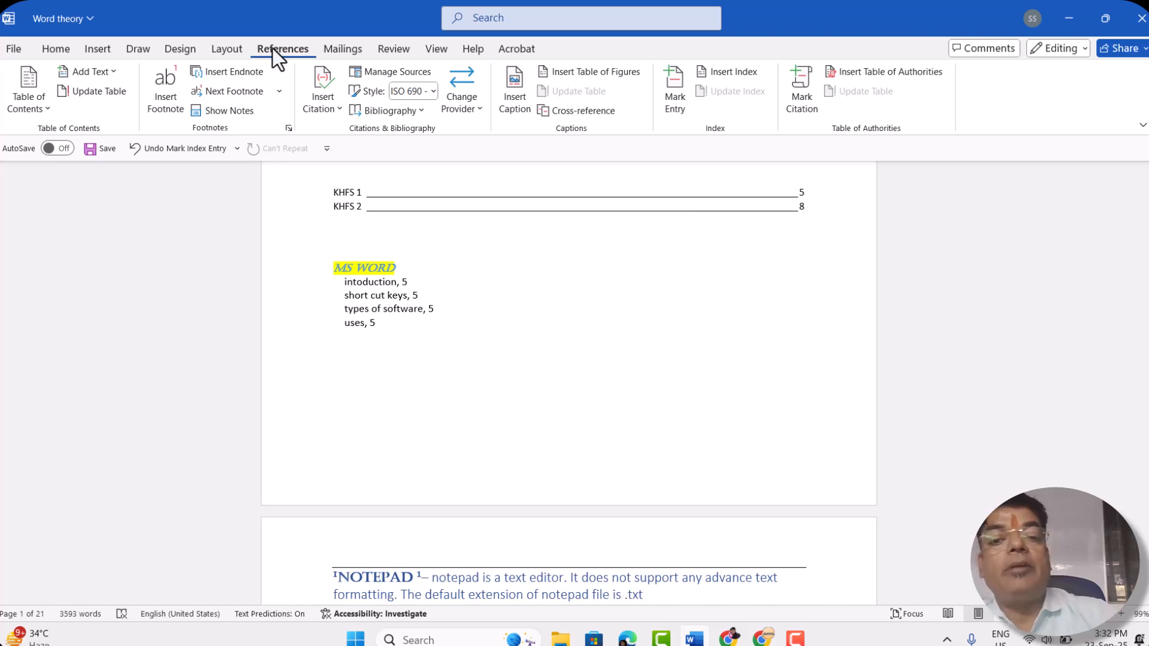
{"action": "left_click", "coordinate": [732, 74]}
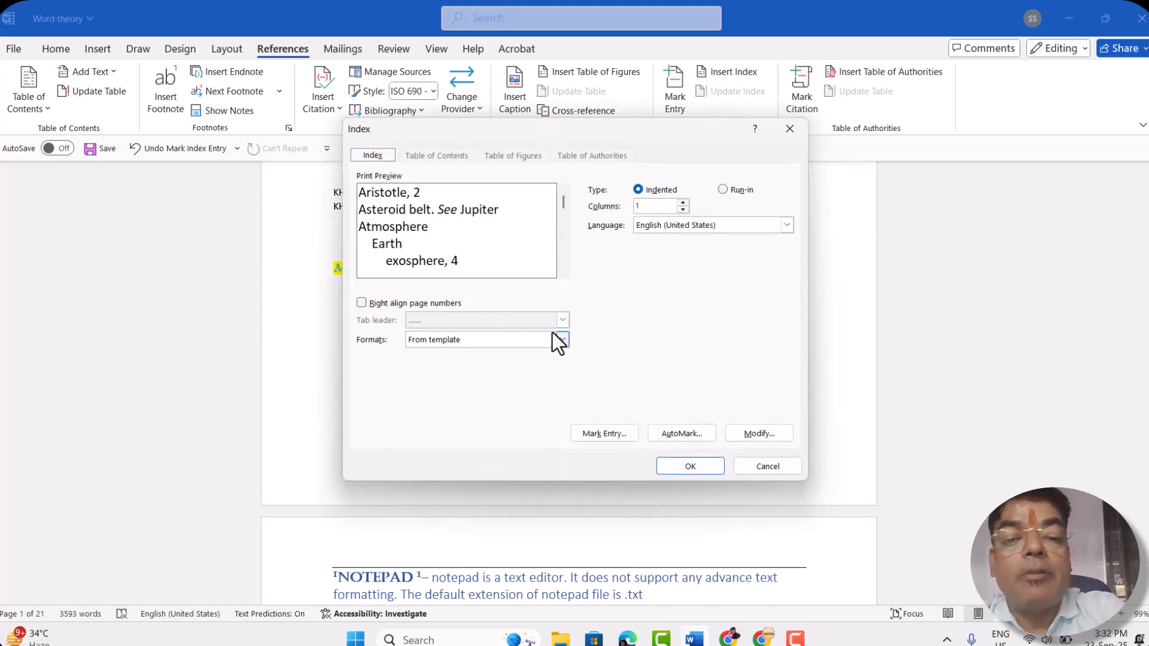
{"action": "left_click", "coordinate": [562, 339]}
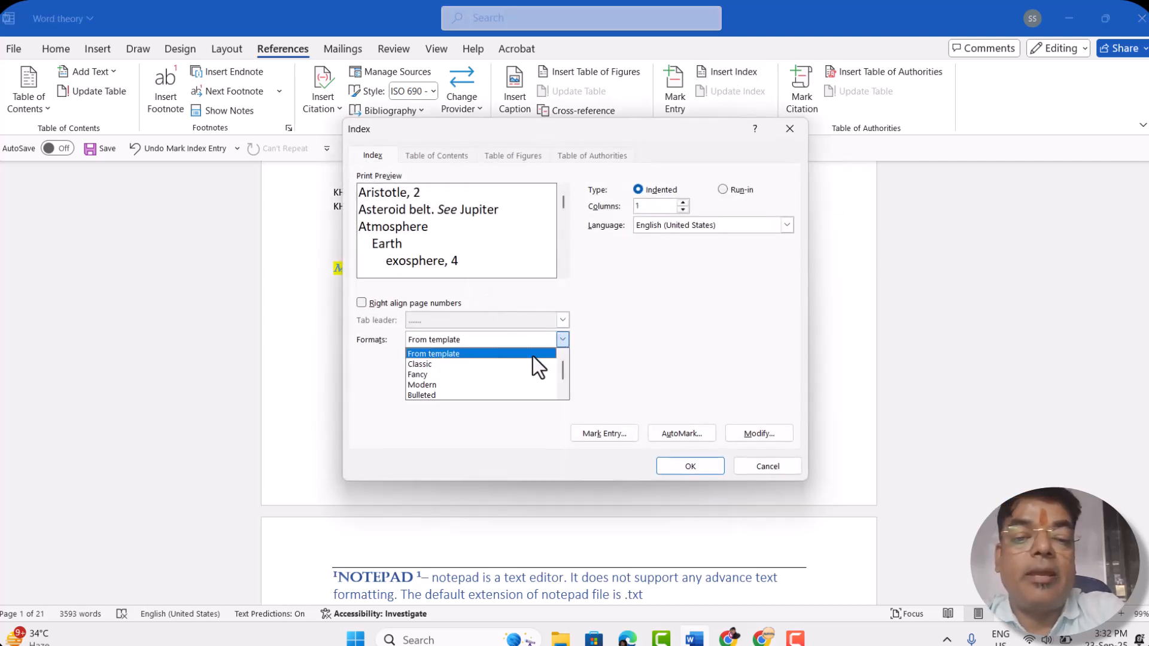
{"action": "left_click", "coordinate": [493, 366]}
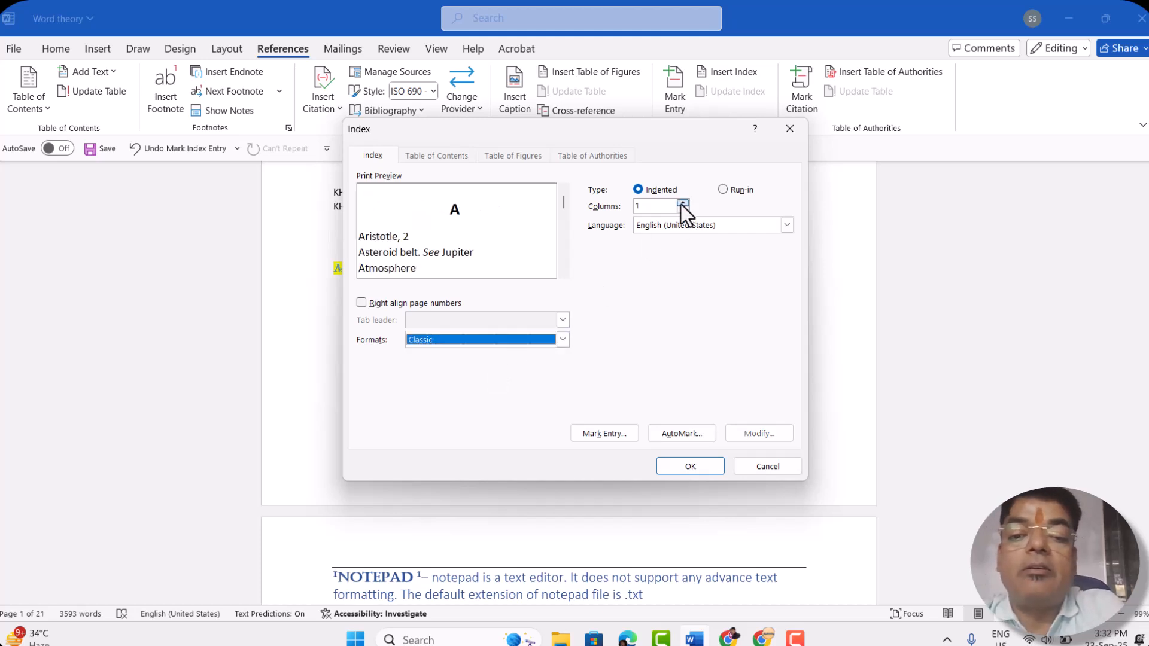
{"action": "left_click", "coordinate": [678, 465]}
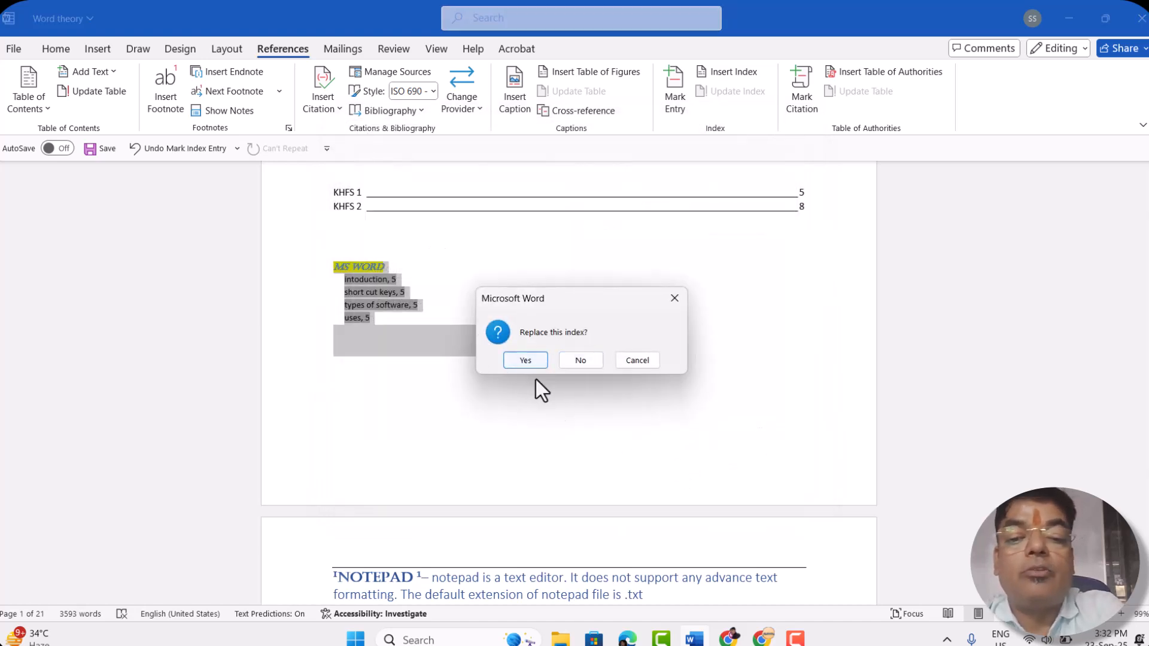
{"action": "left_click", "coordinate": [569, 366]}
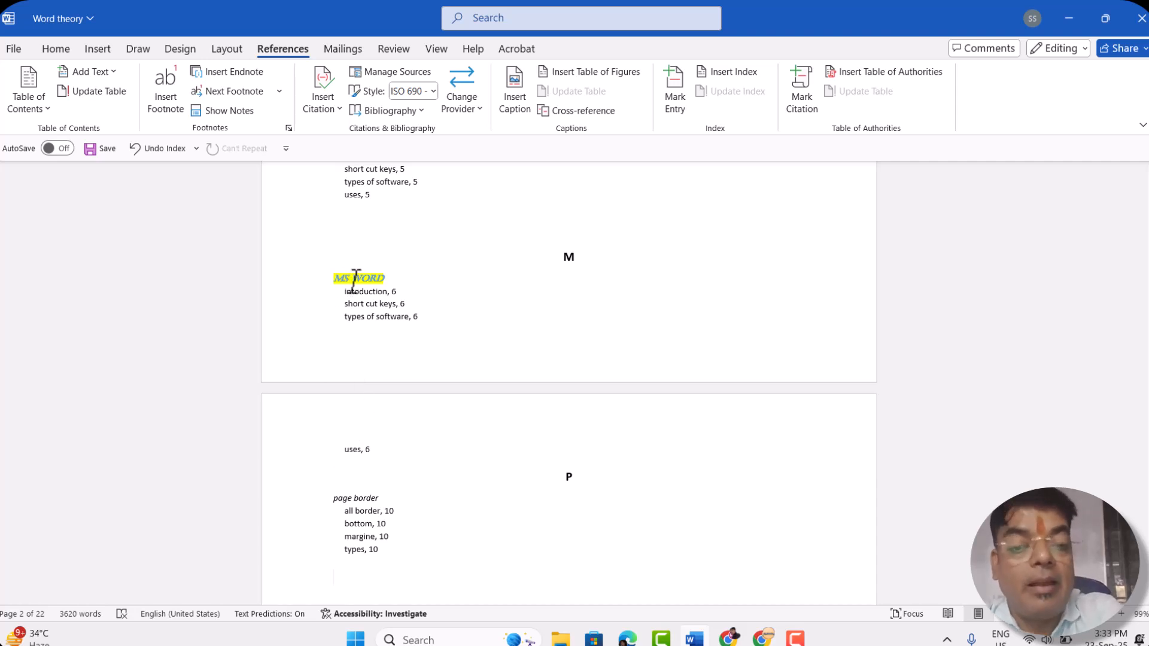
Update the new Classic index containing the MS WORD and page border entries
{"action": "left_click", "coordinate": [342, 498]}
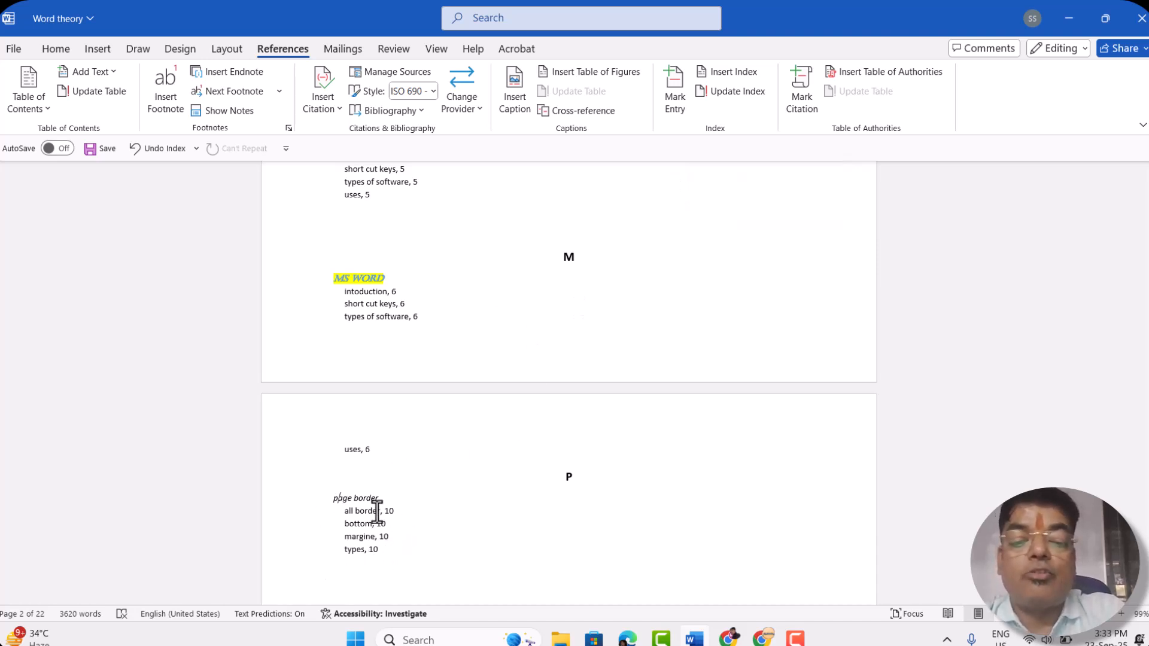
{"action": "left_click", "coordinate": [740, 90]}
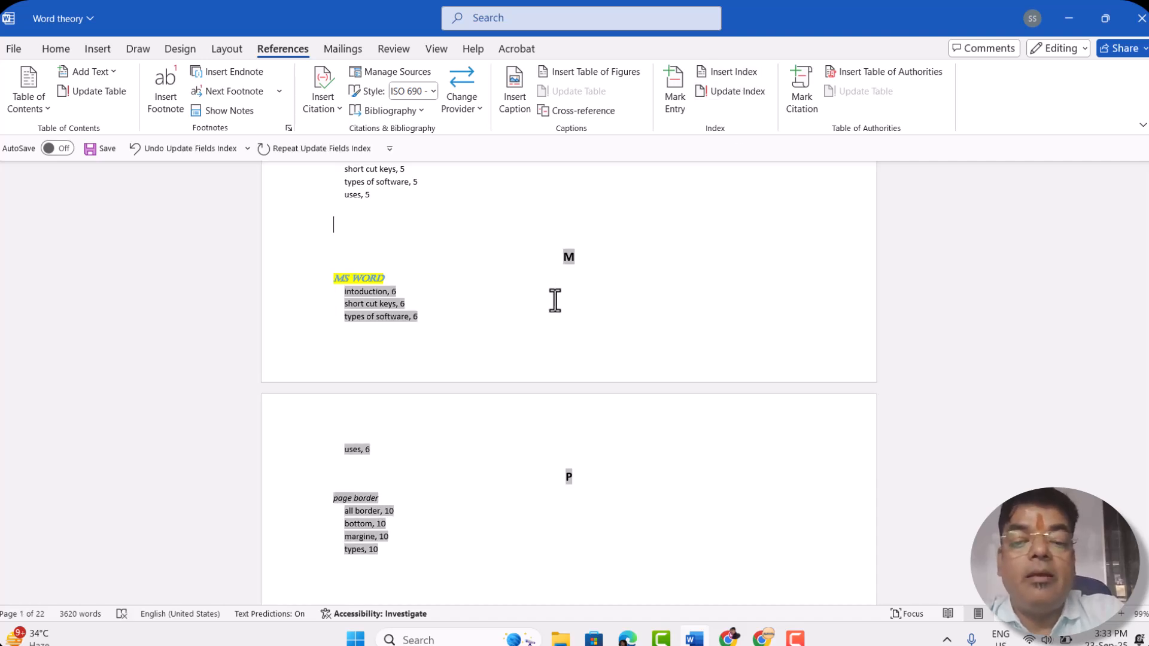
{"action": "left_click", "coordinate": [505, 444]}
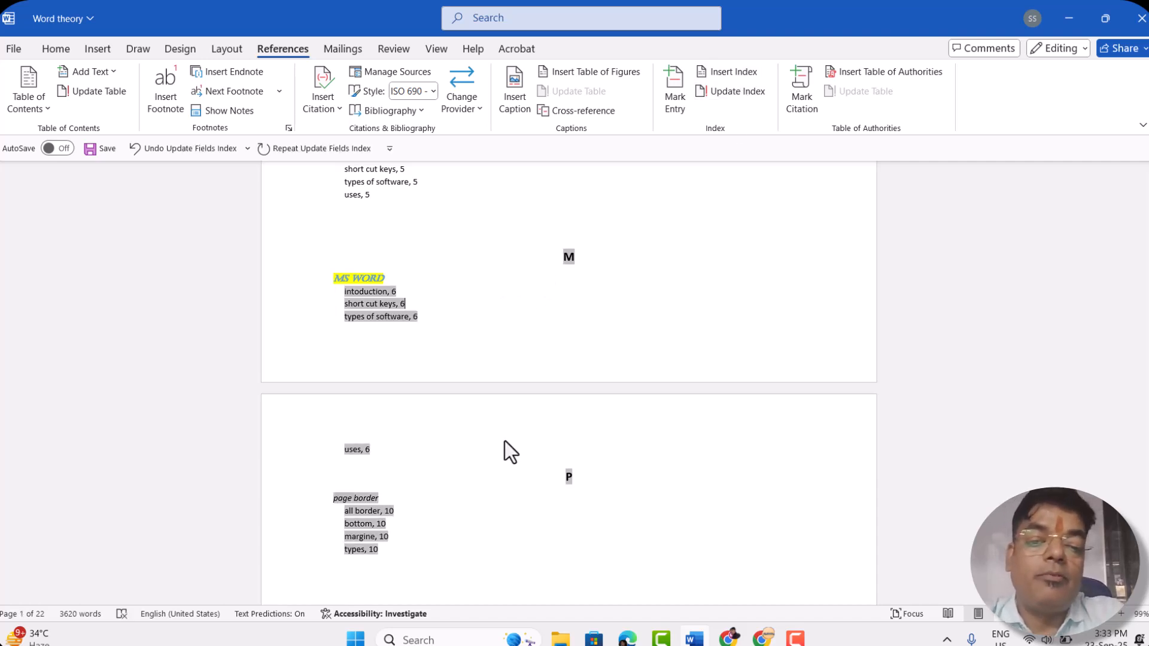
Shrink the font of the table of contents, the KHFS caption list and the first MS WORD index by two size steps
{"action": "scroll", "coordinate": [640, 251], "scroll_direction": "up", "scroll_amount": 10}
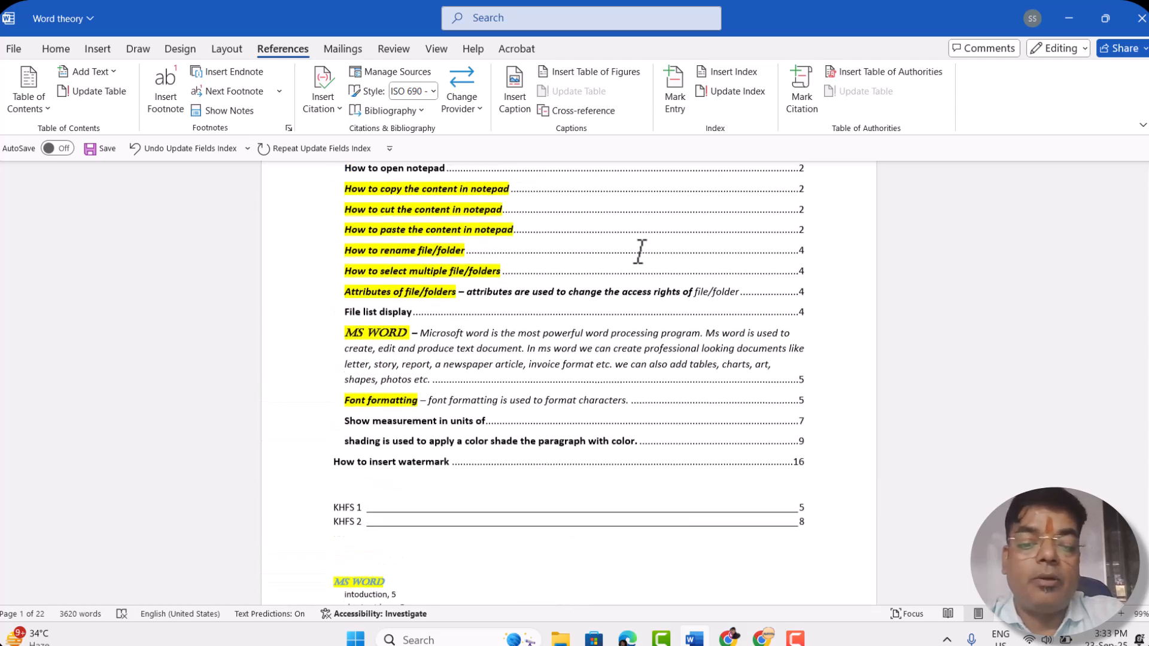
{"action": "scroll", "coordinate": [639, 252], "scroll_direction": "down", "scroll_amount": 5}
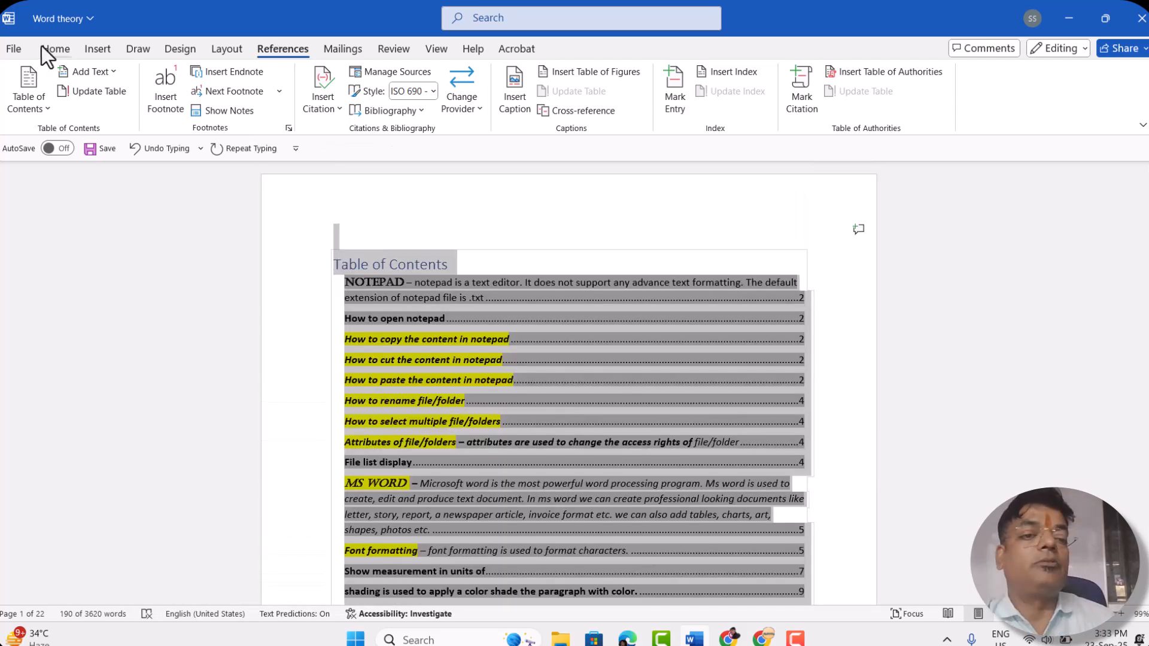
{"action": "left_click", "coordinate": [44, 47]}
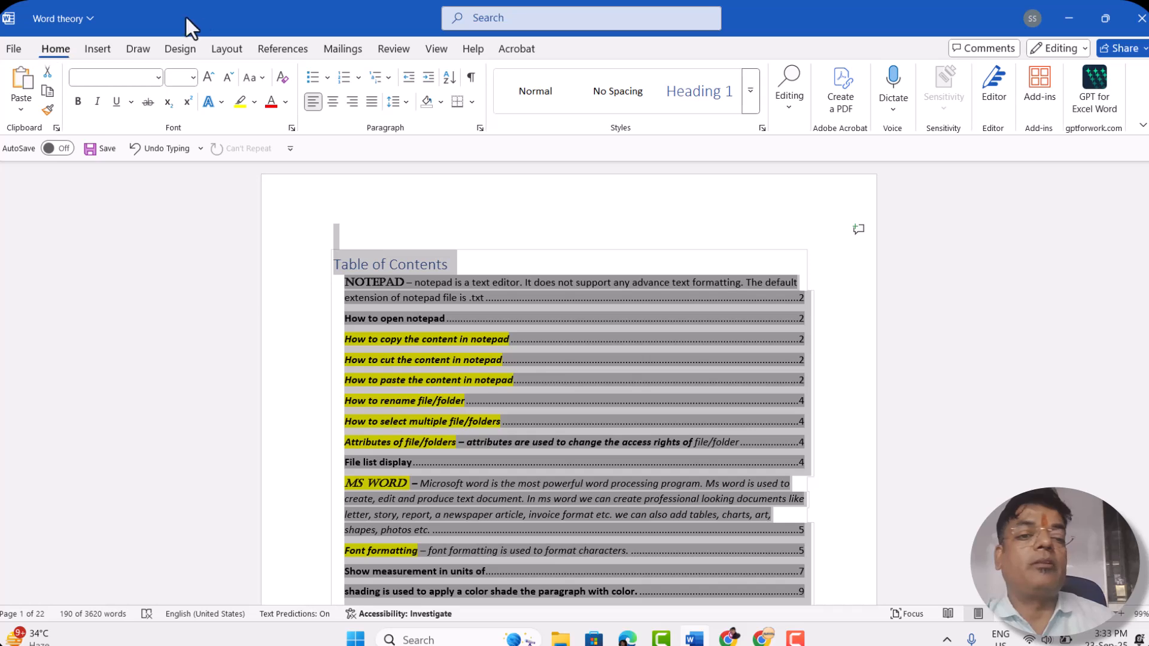
{"action": "left_click", "coordinate": [228, 78]}
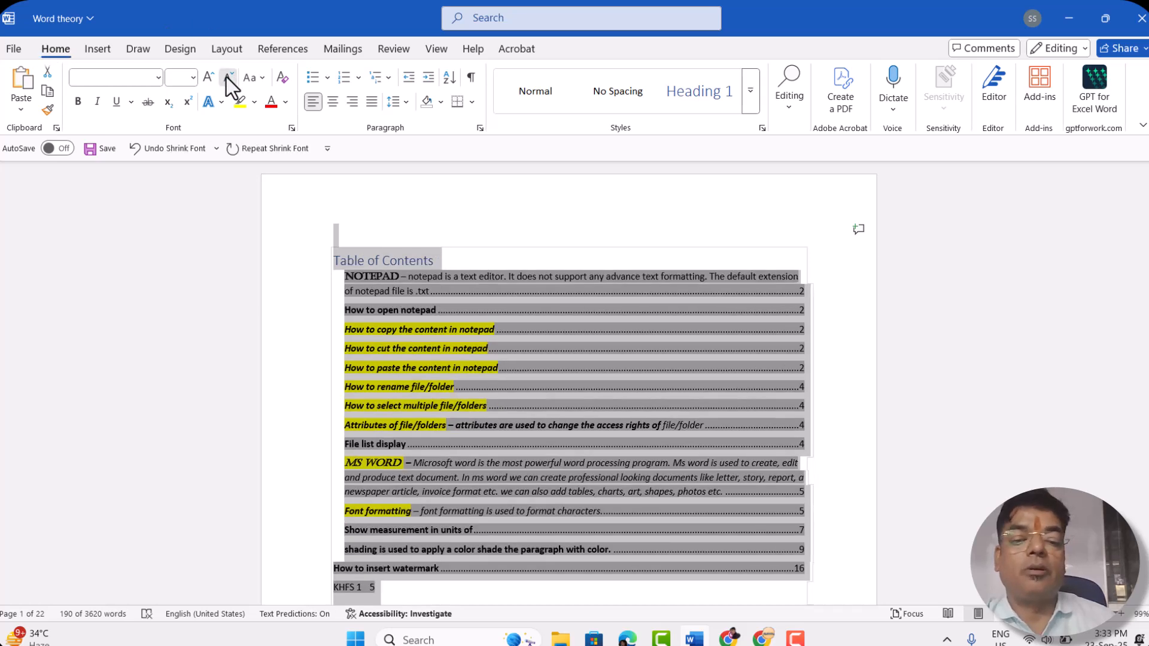
{"action": "left_click", "coordinate": [228, 77]}
{"action": "left_click", "coordinate": [493, 271]}
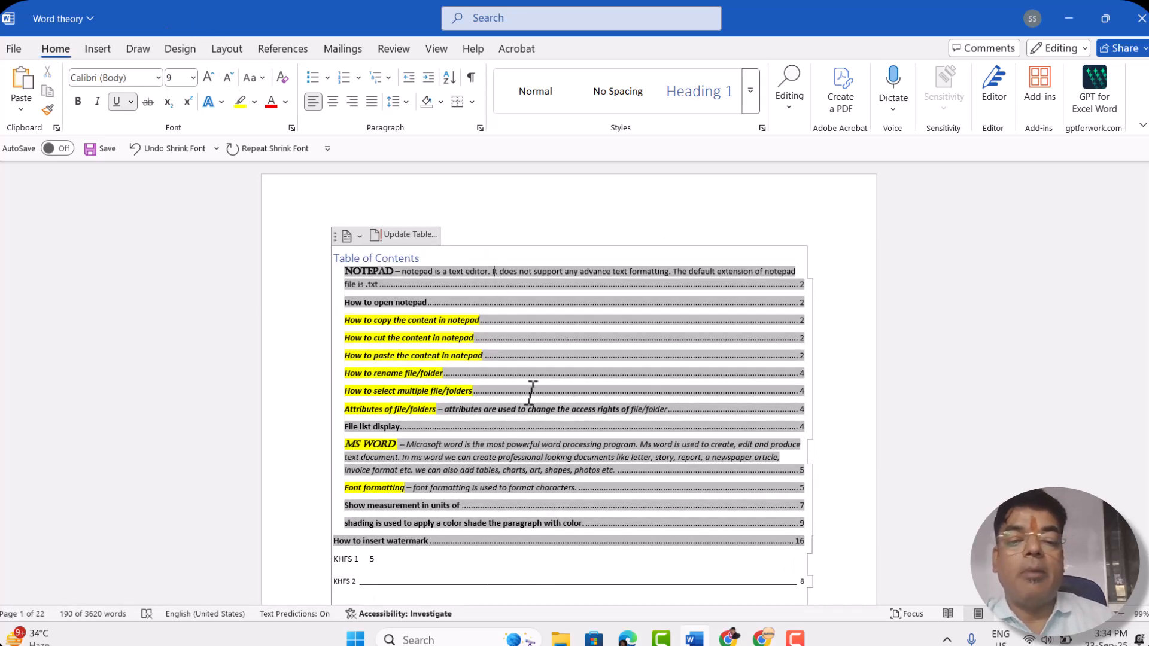
{"action": "scroll", "coordinate": [529, 392], "scroll_direction": "down", "scroll_amount": 3}
{"action": "scroll", "coordinate": [529, 395], "scroll_direction": "down", "scroll_amount": 3}
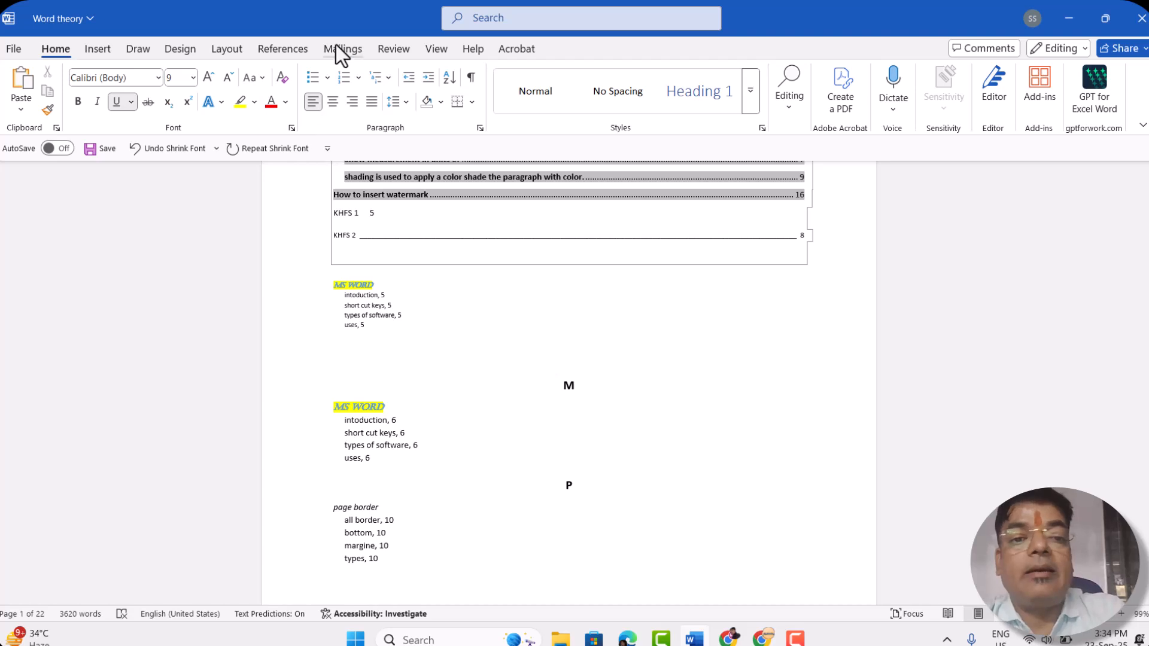
{"action": "left_click", "coordinate": [290, 48]}
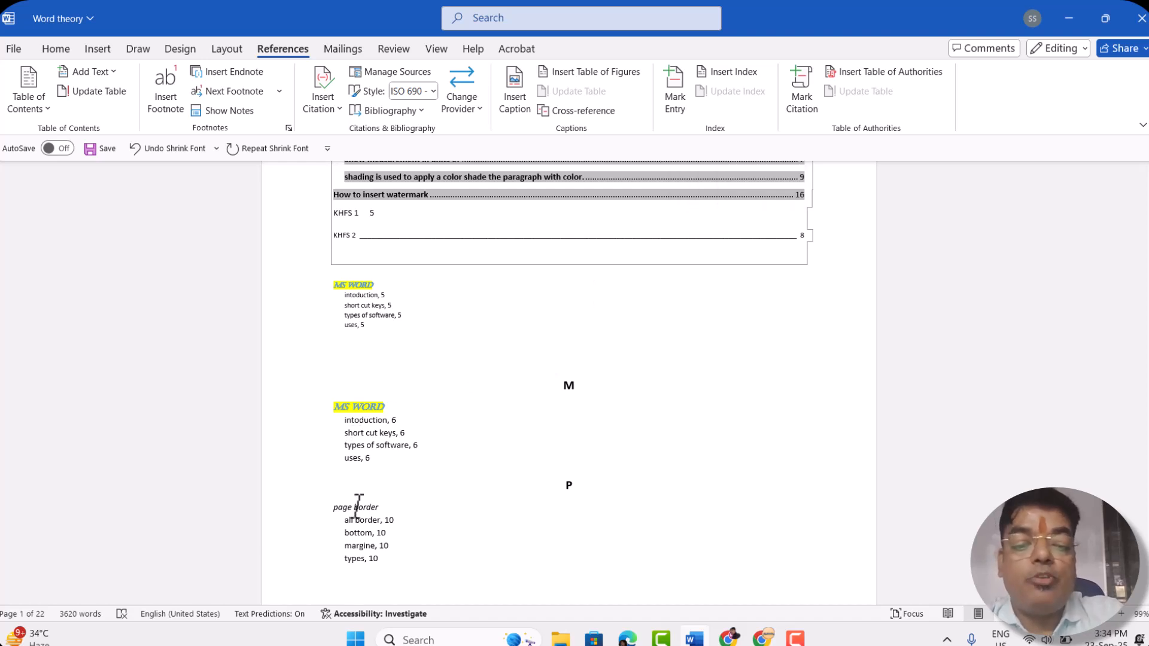
{"action": "left_click", "coordinate": [353, 530]}
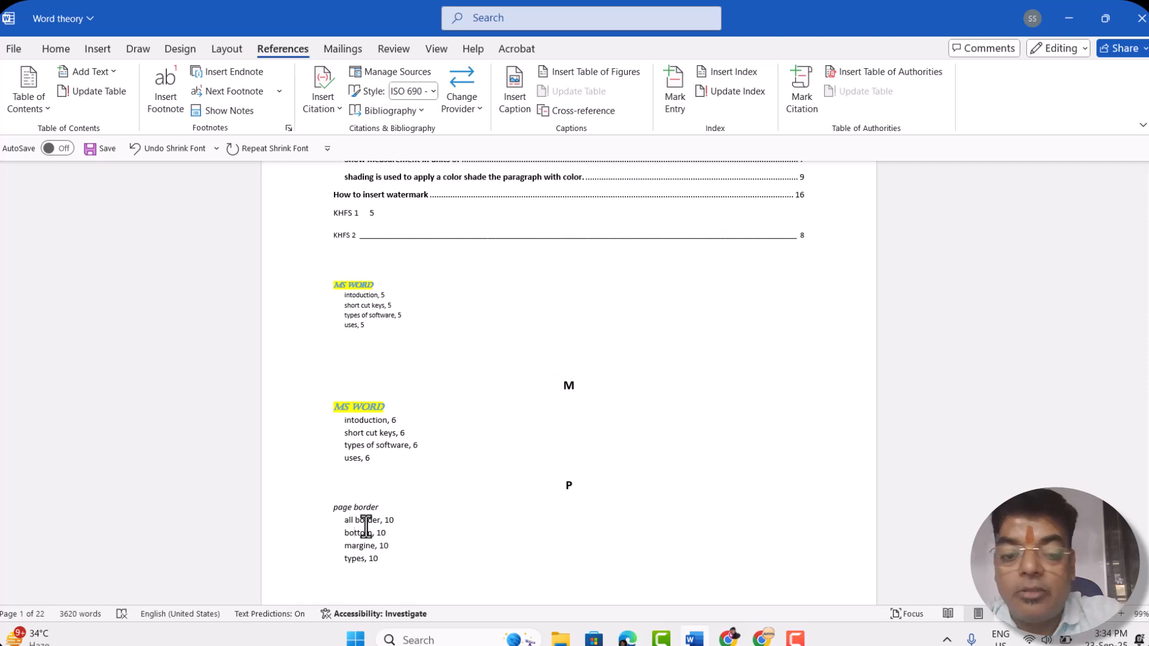
{"action": "left_click", "coordinate": [357, 522]}
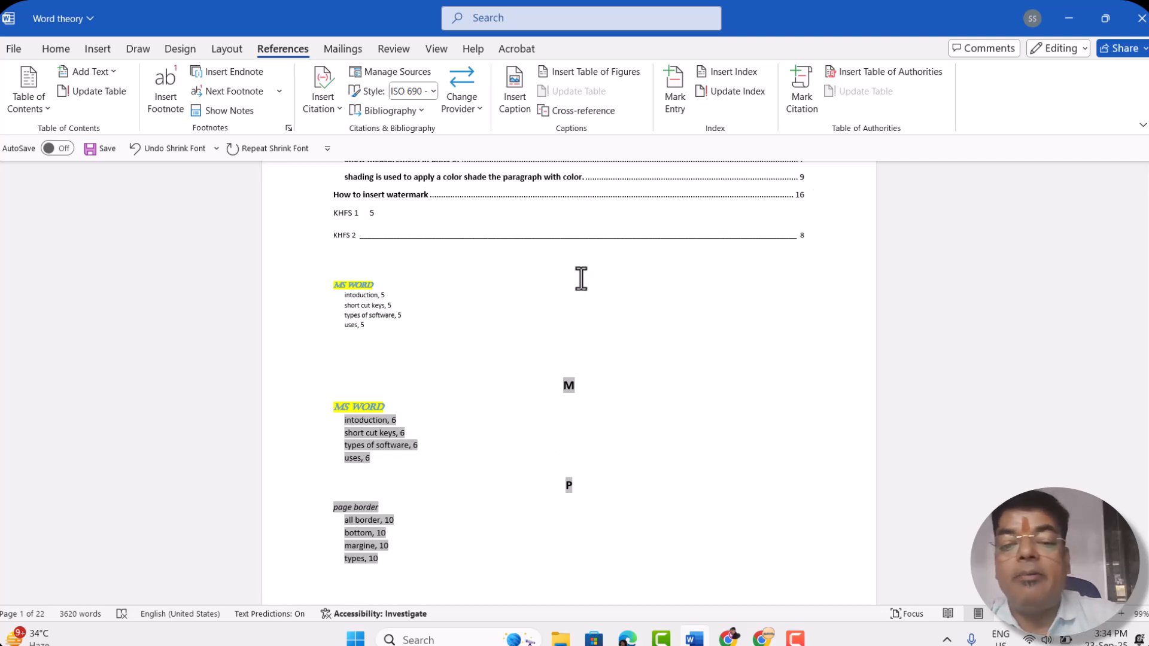
{"action": "left_click", "coordinate": [542, 322]}
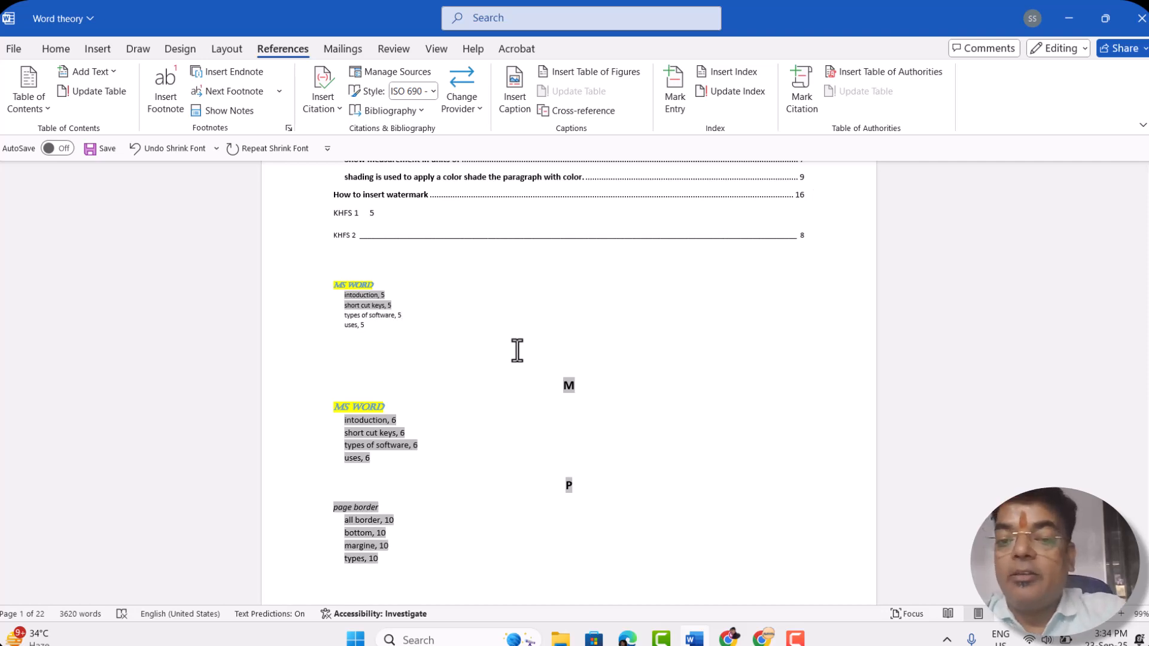
{"action": "mouse_move", "coordinate": [795, 638]}
{"action": "left_click", "coordinate": [781, 569]}
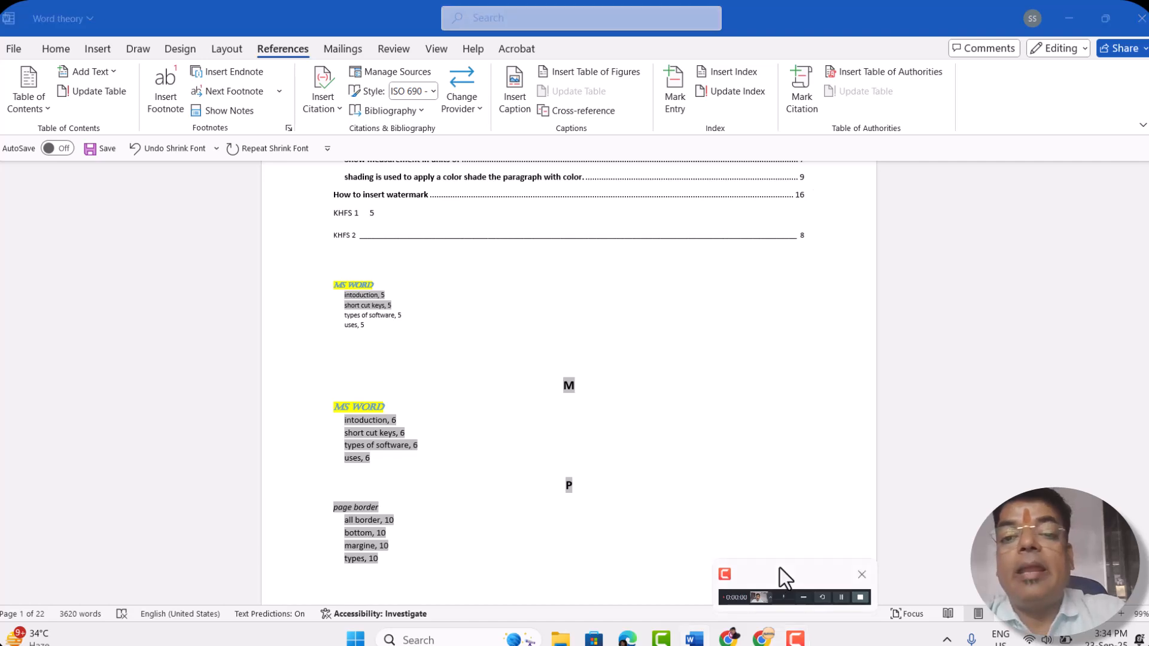